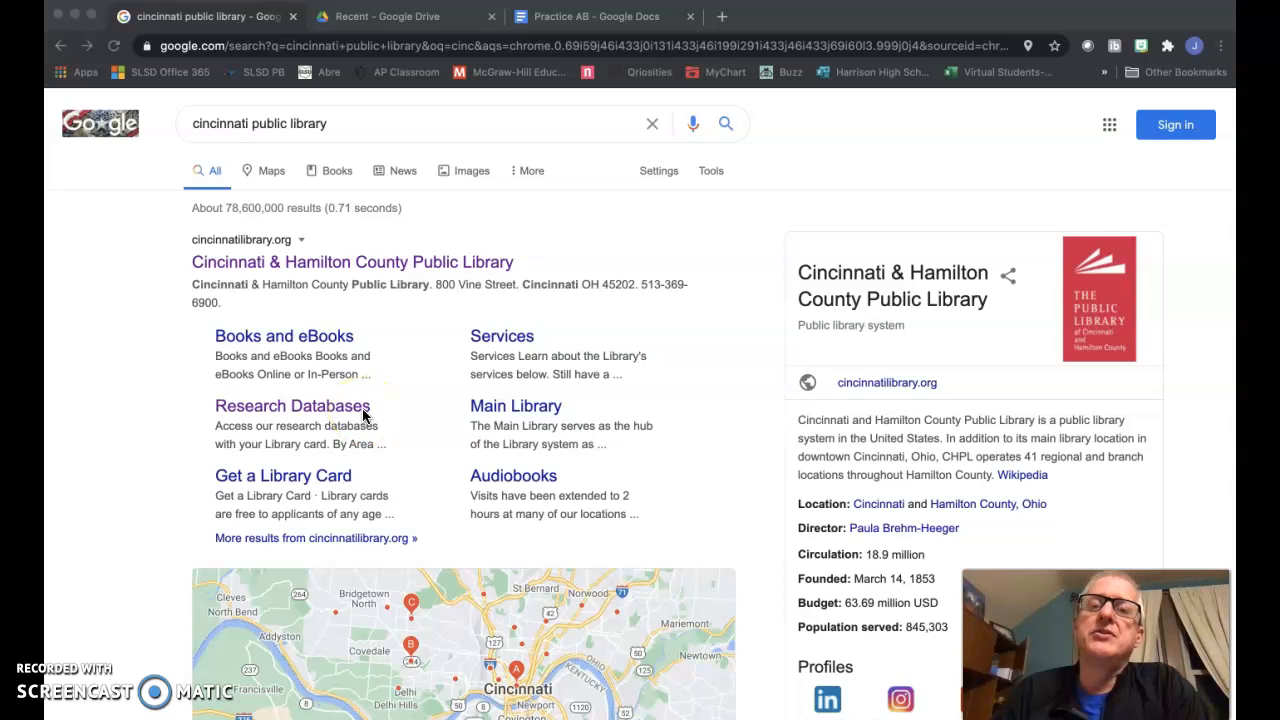
# Open the Cincinnati & Hamilton County Public Library website from the search results and go to the Education category of its research databases
pyautogui.click(348, 402)
pyautogui.click(351, 288)
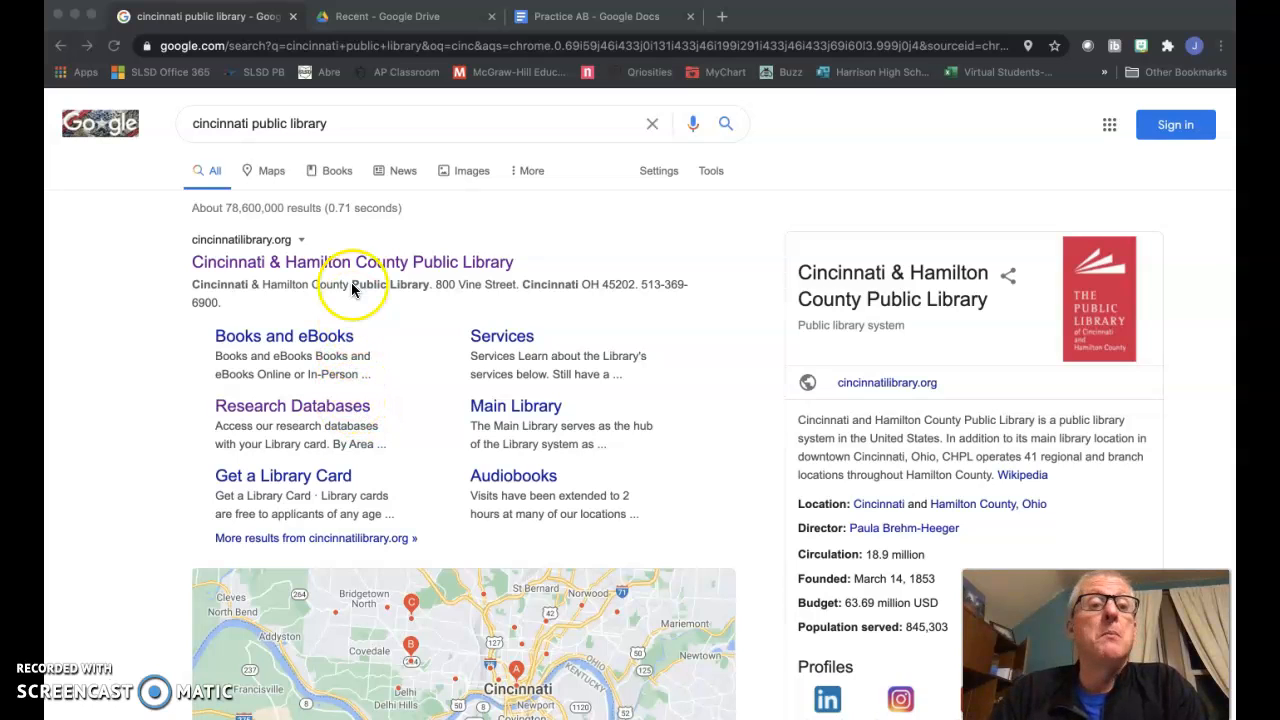
pyautogui.click(357, 264)
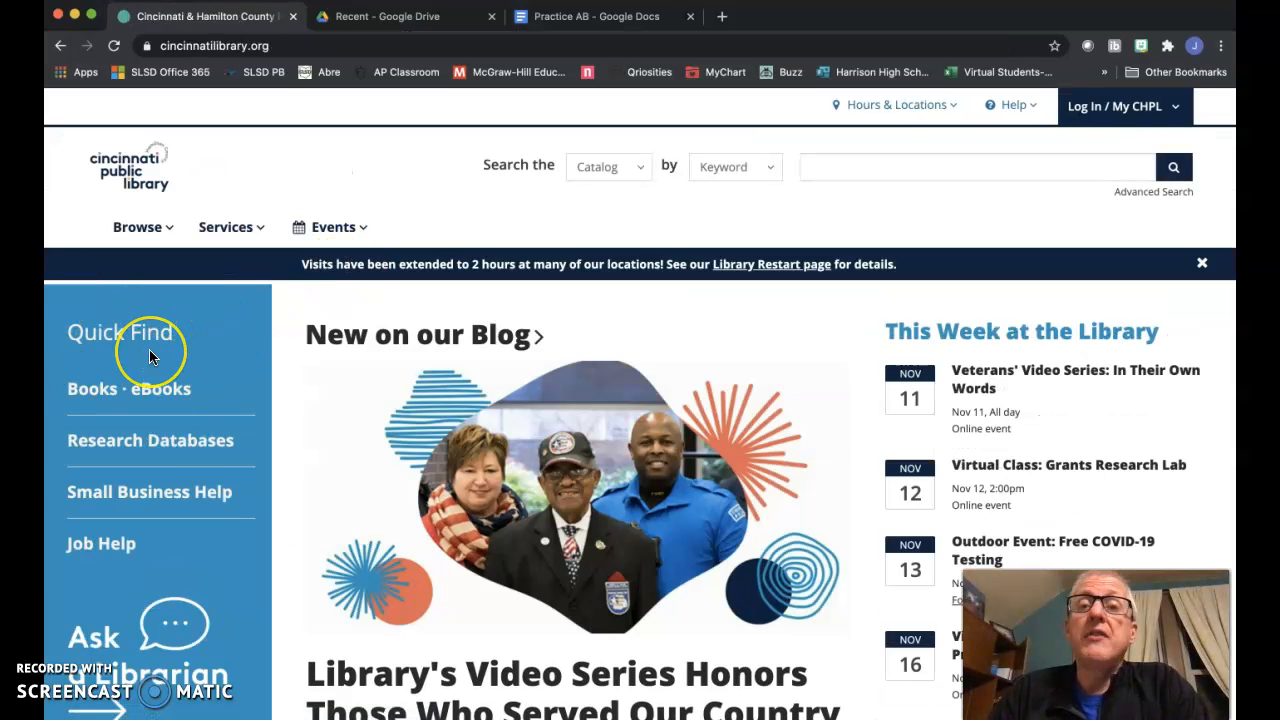
pyautogui.click(149, 445)
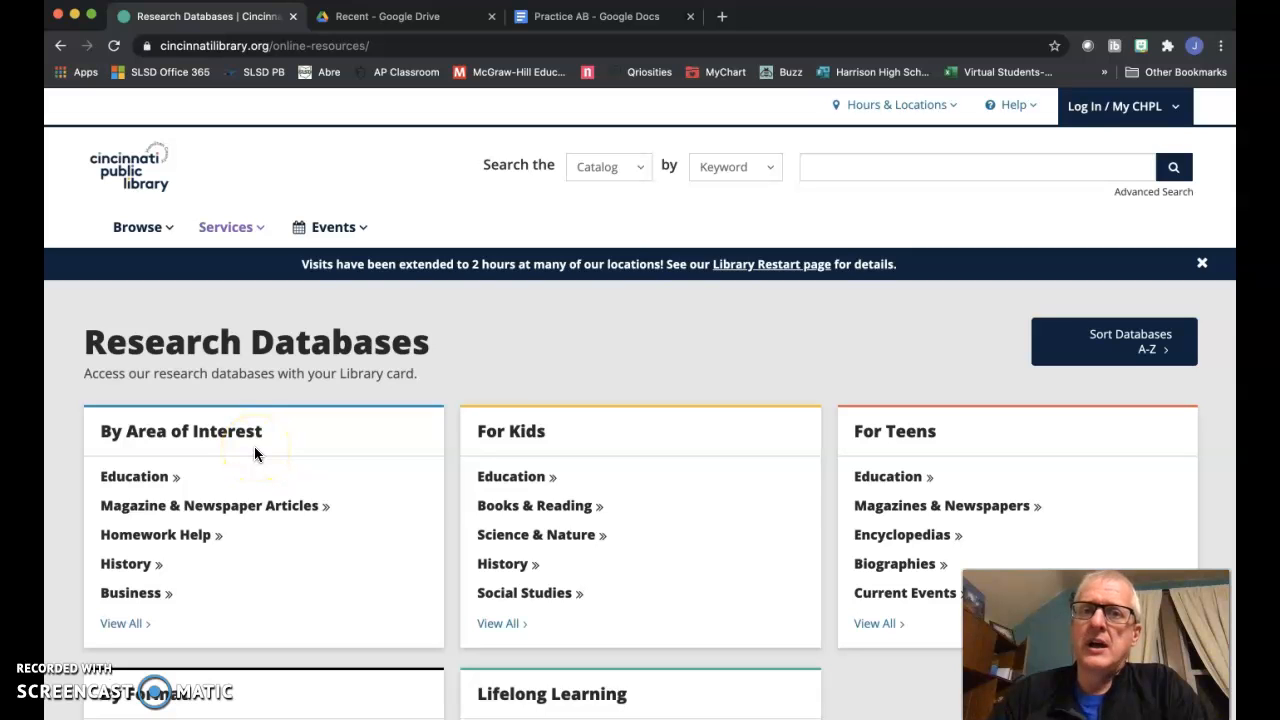
pyautogui.click(137, 477)
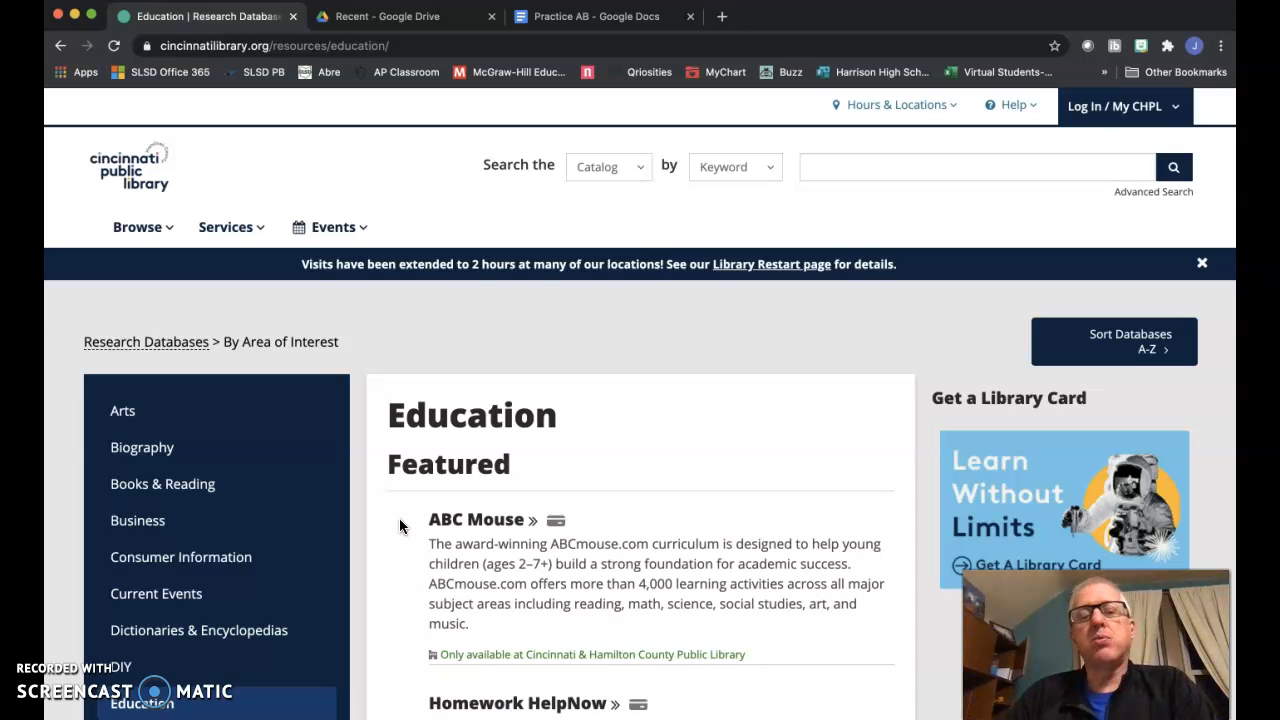
# Find EBSCOhost in the Education database list and open it
pyautogui.scroll(-3, 564, 505)
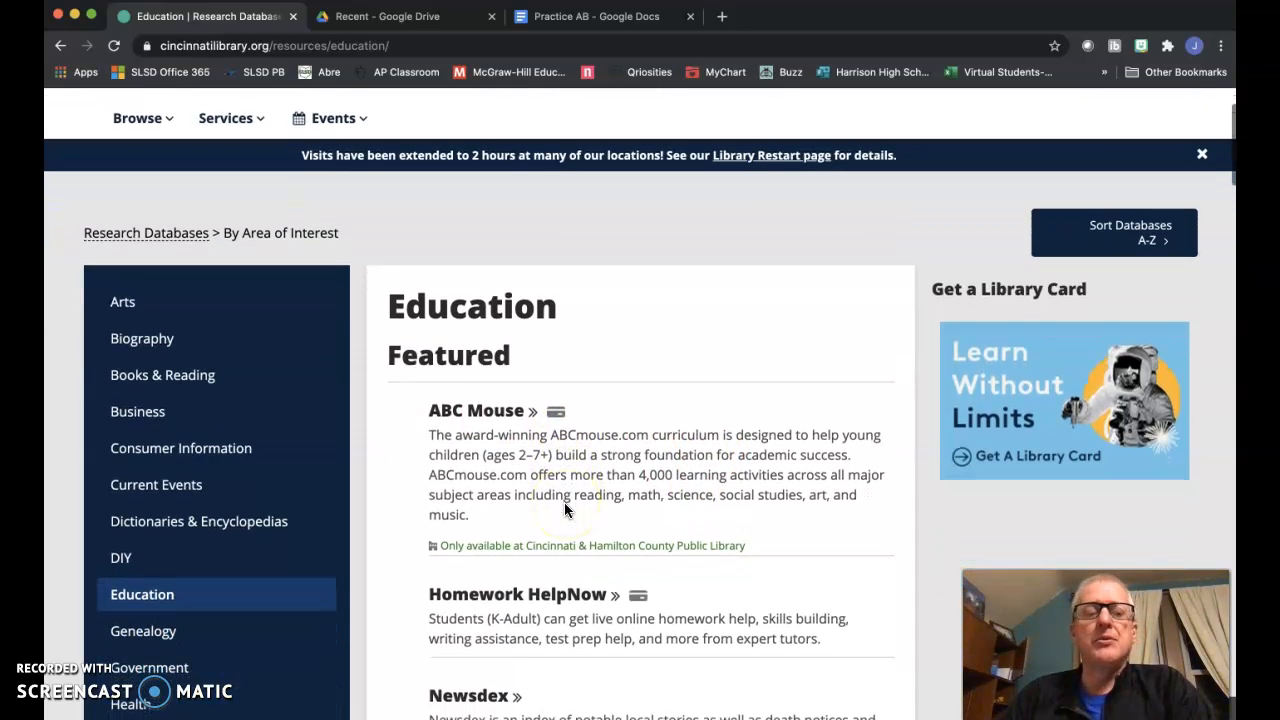
pyautogui.scroll(-5, 564, 510)
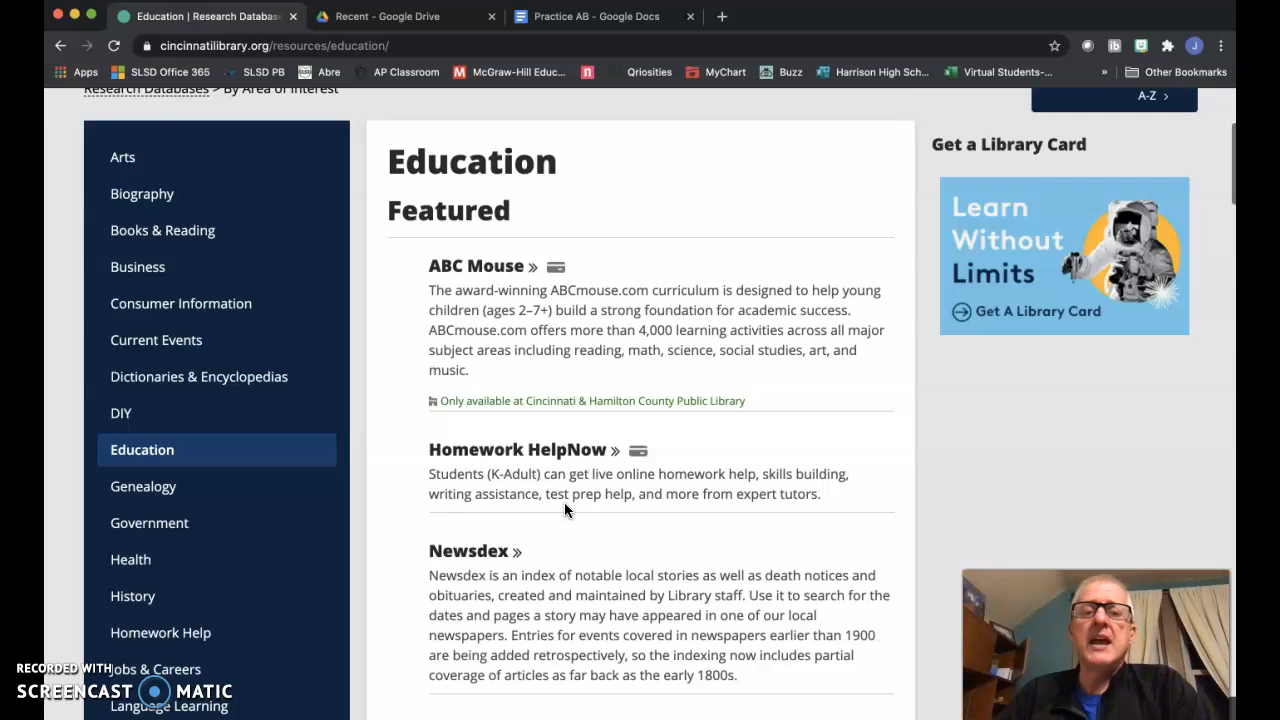
pyautogui.scroll(-5, 564, 510)
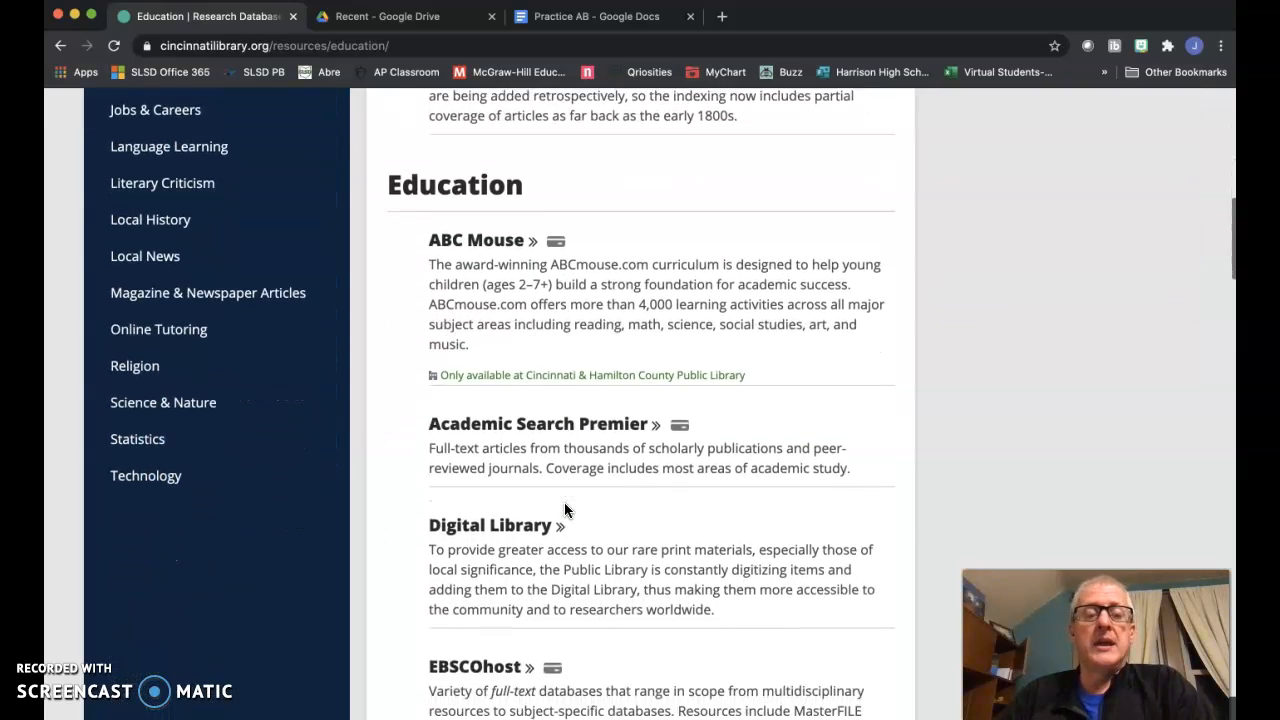
pyautogui.click(484, 388)
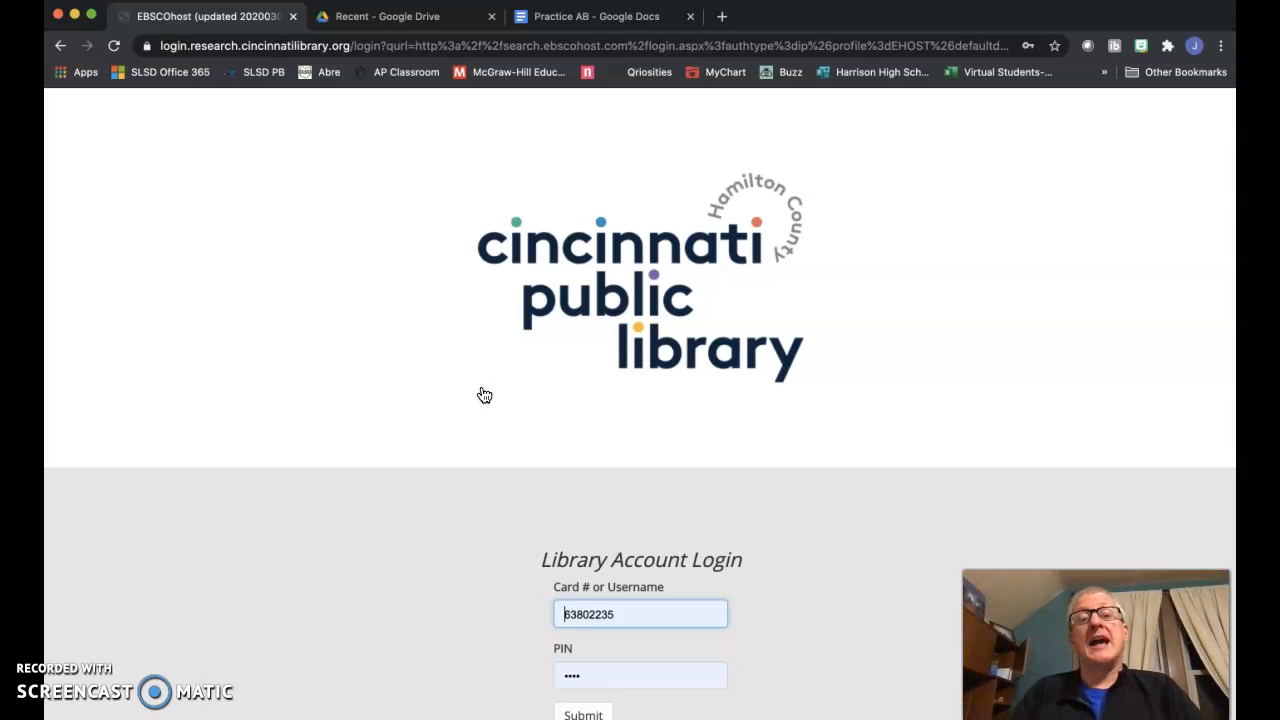
# Log in to the library account with the prefilled card number and PIN
pyautogui.scroll(5, 777, 655)
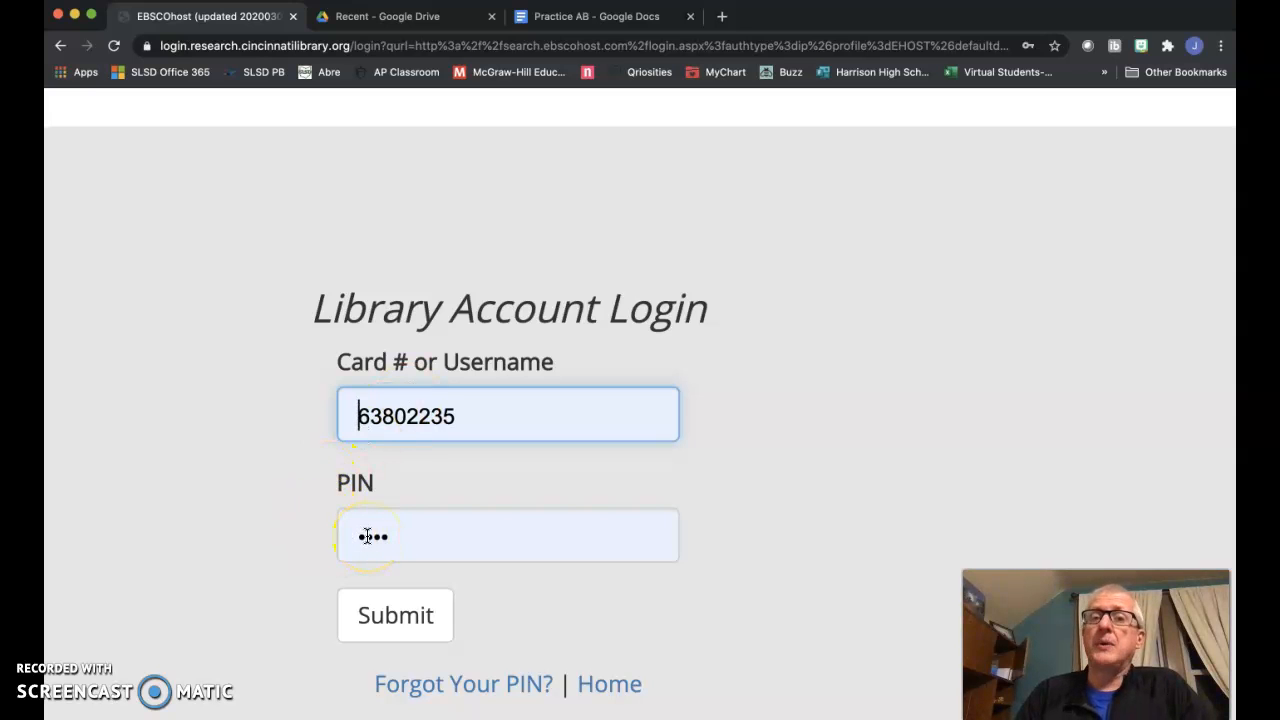
pyautogui.scroll(-5, 367, 536)
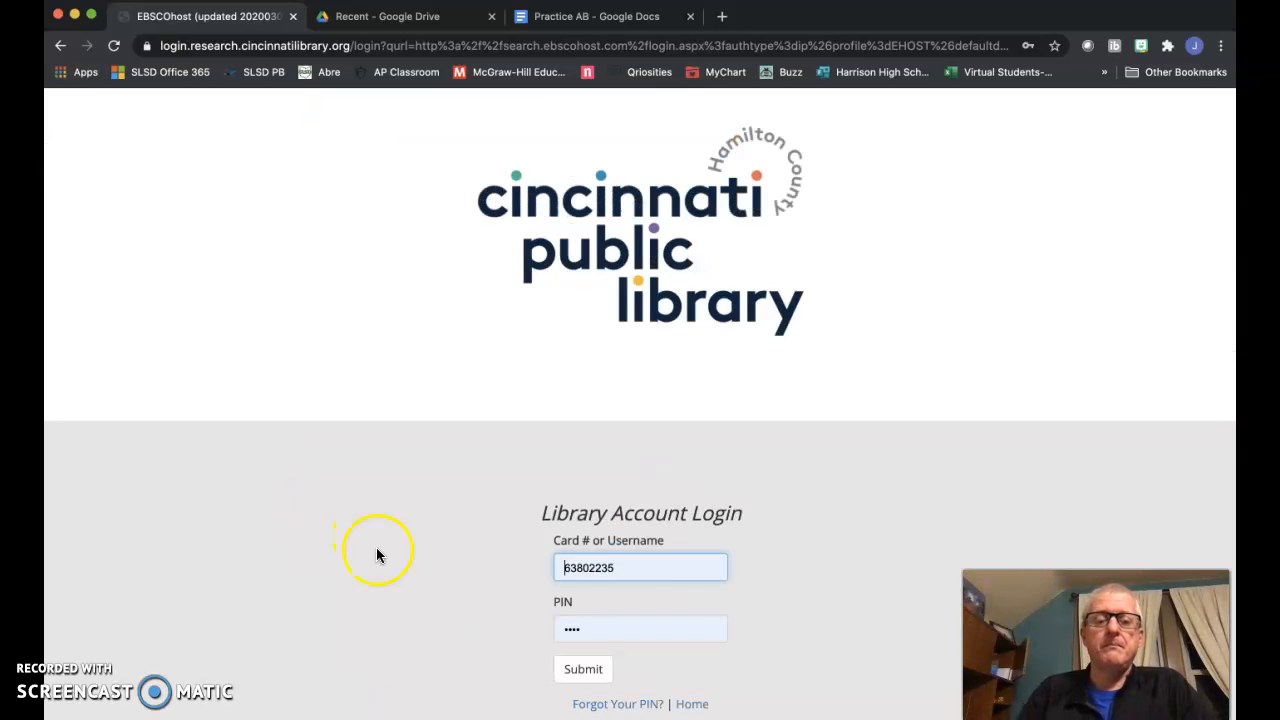
pyautogui.click(570, 669)
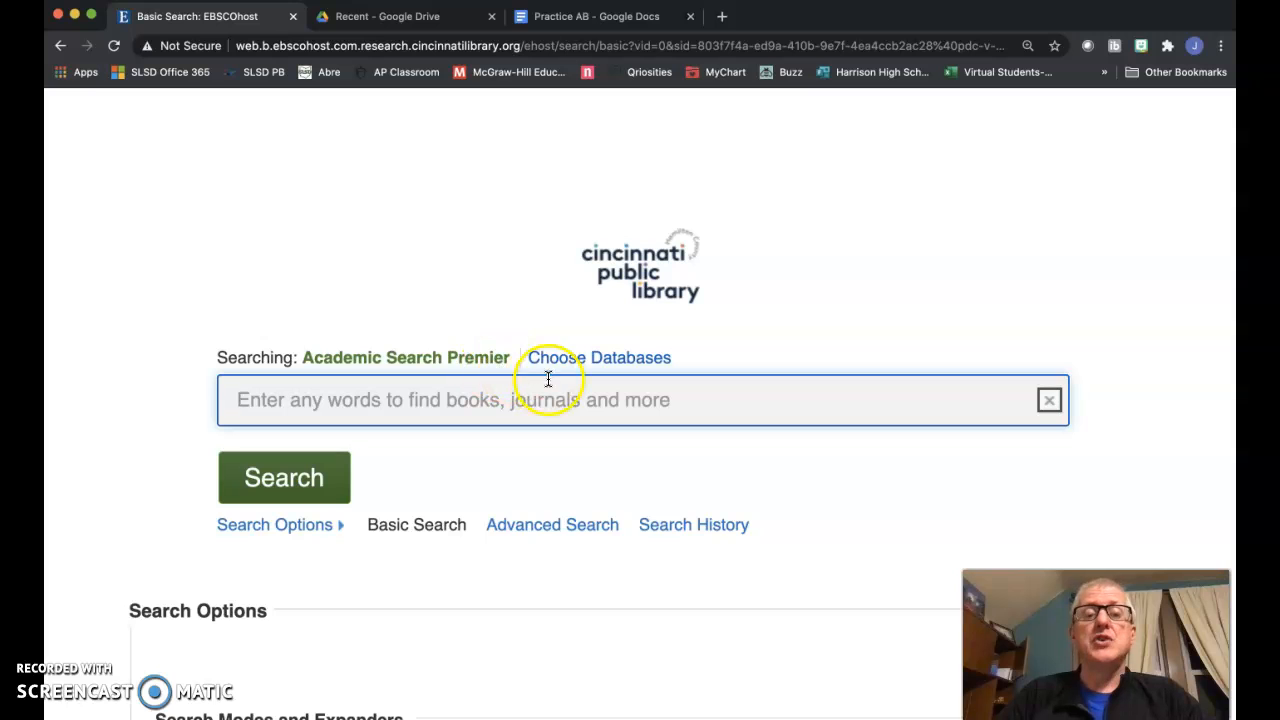
# Choose all available EBSCOhost databases for the search and confirm the selection
pyautogui.click(631, 366)
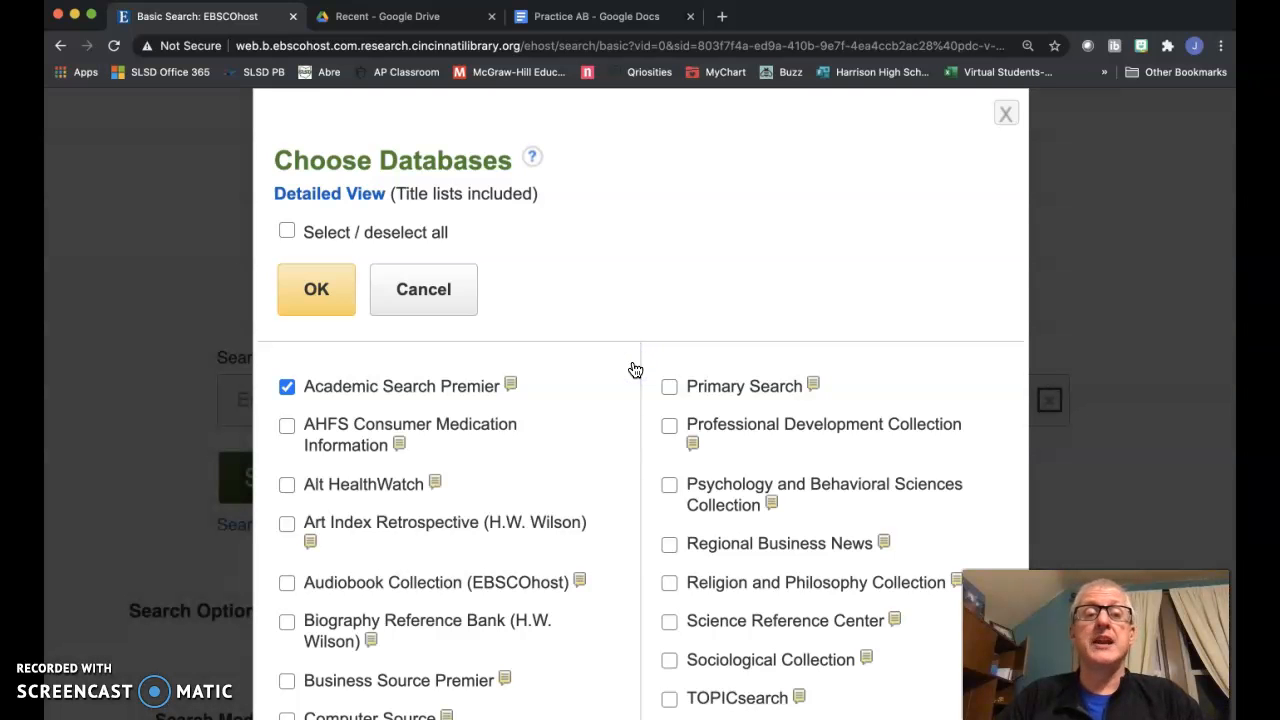
pyautogui.scroll(-6, 408, 380)
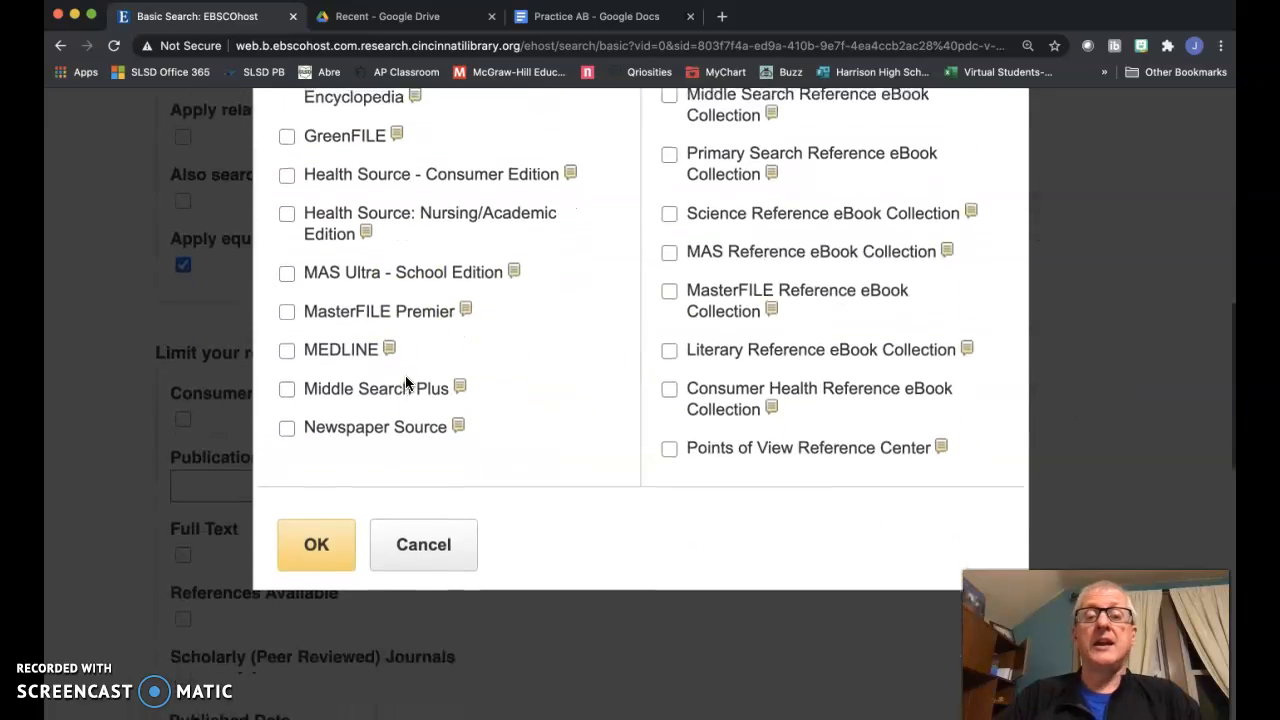
pyautogui.scroll(6, 406, 381)
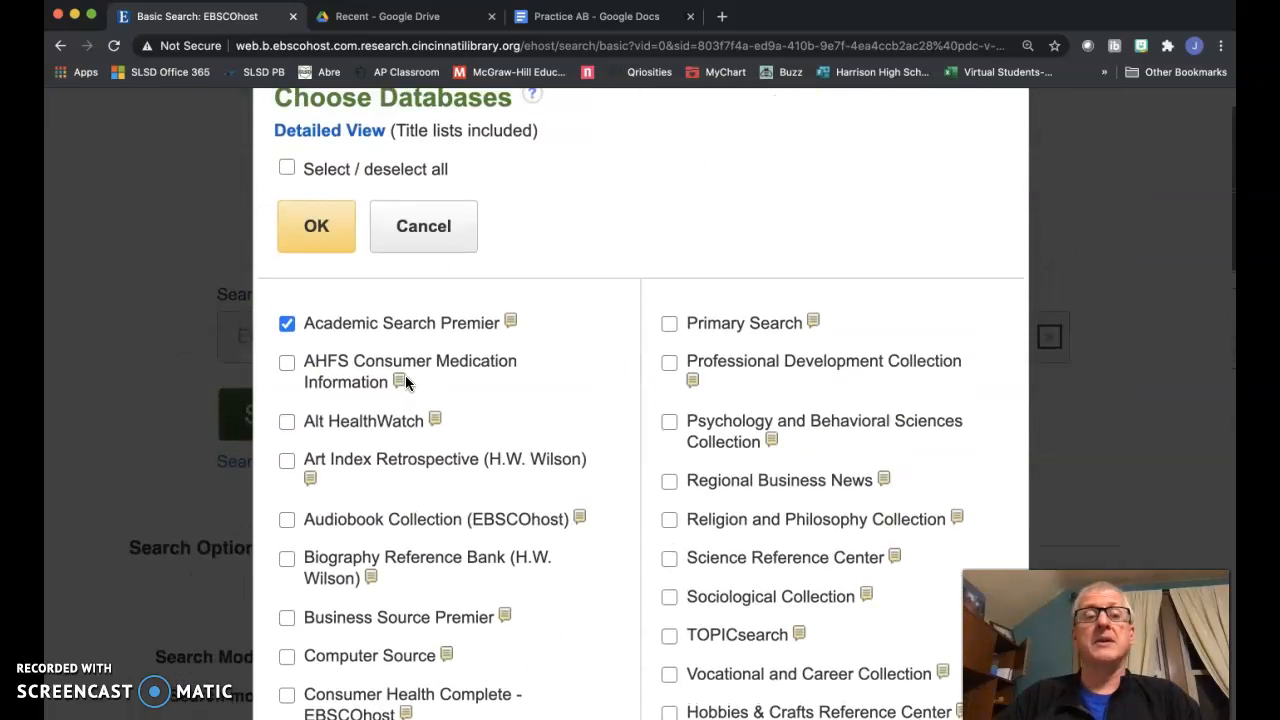
pyautogui.click(288, 230)
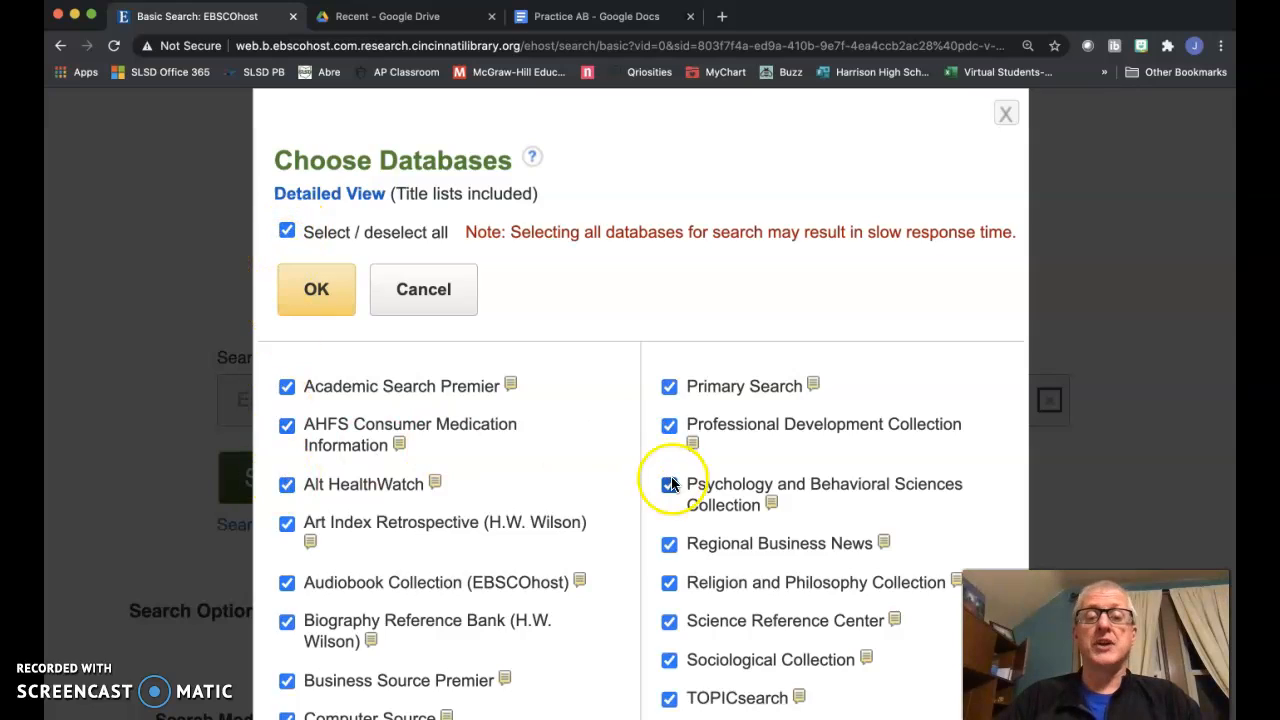
pyautogui.scroll(-10, 480, 475)
pyautogui.scroll(10, 480, 480)
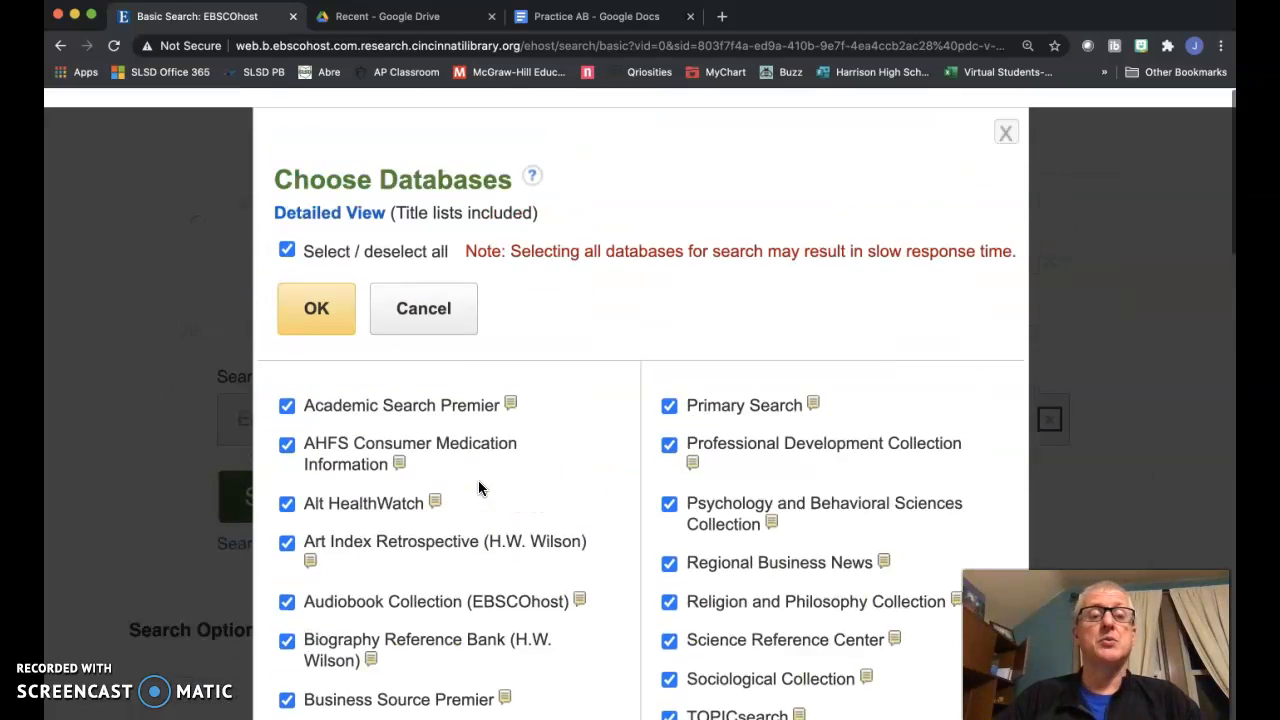
pyautogui.click(293, 311)
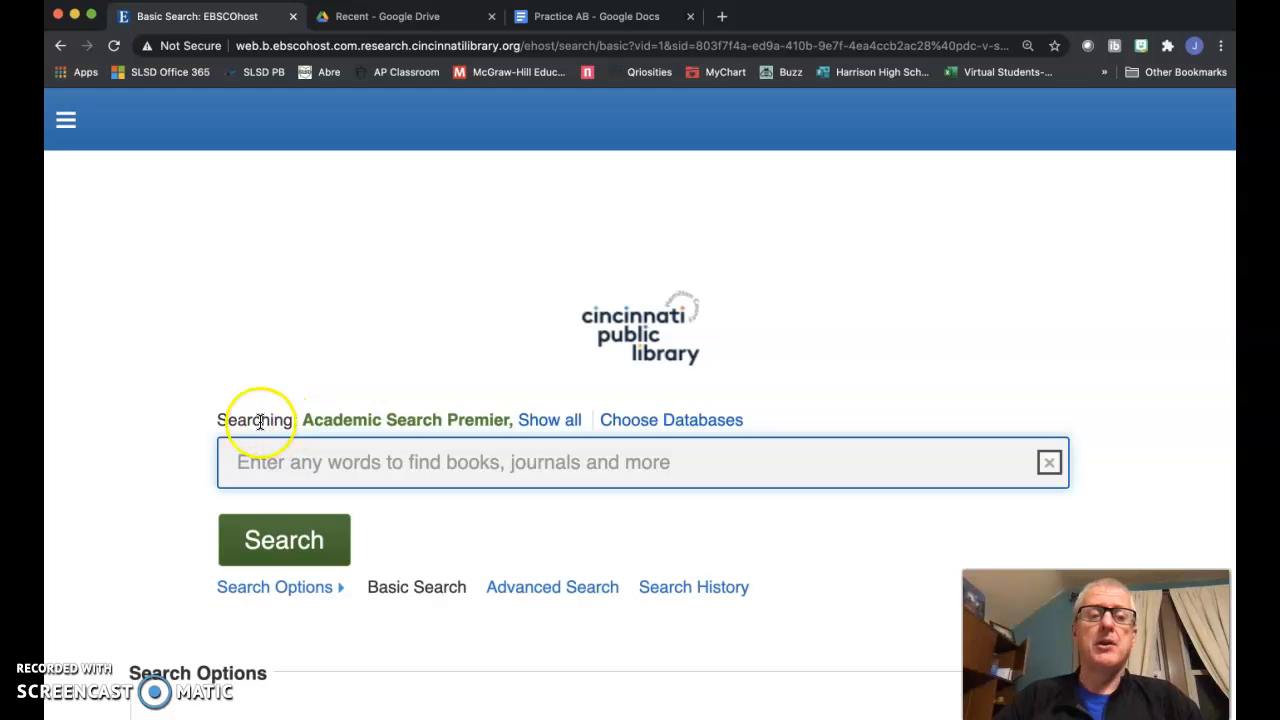
# Expand the full list of databases being searched to review it, and collapse it again
pyautogui.moveTo(206, 429); pyautogui.dragTo(588, 426)
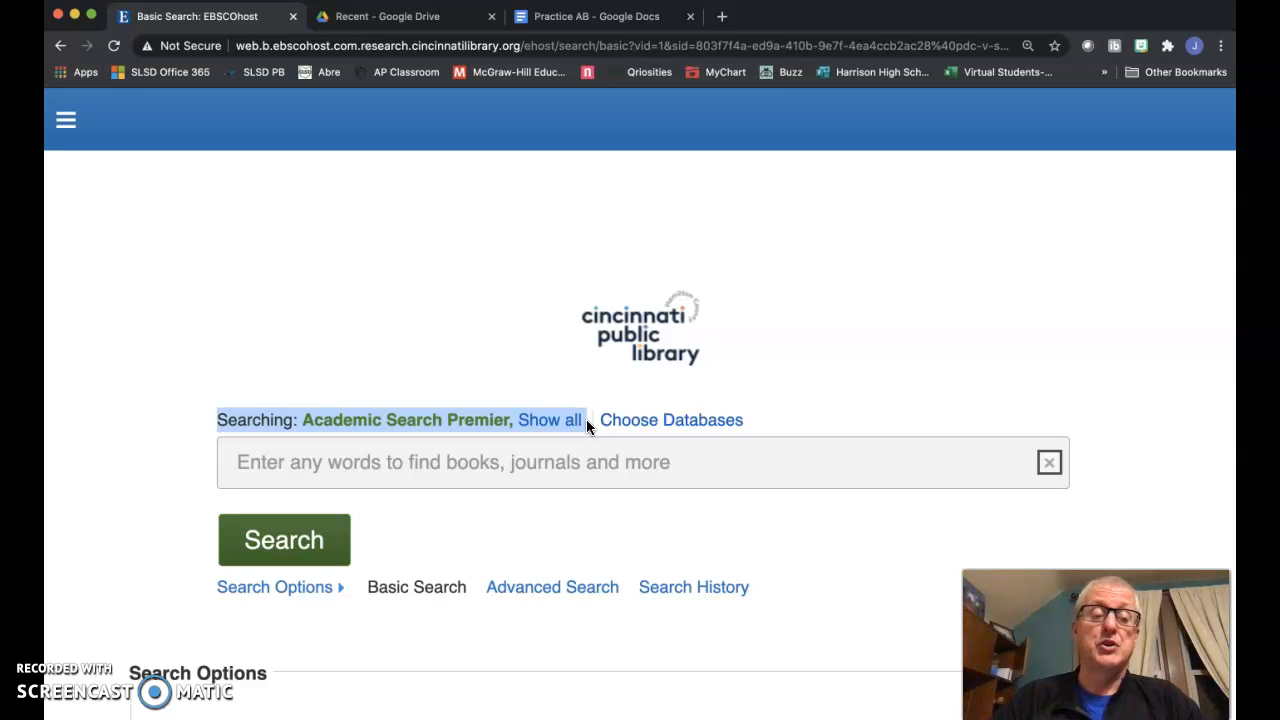
pyautogui.click(572, 423)
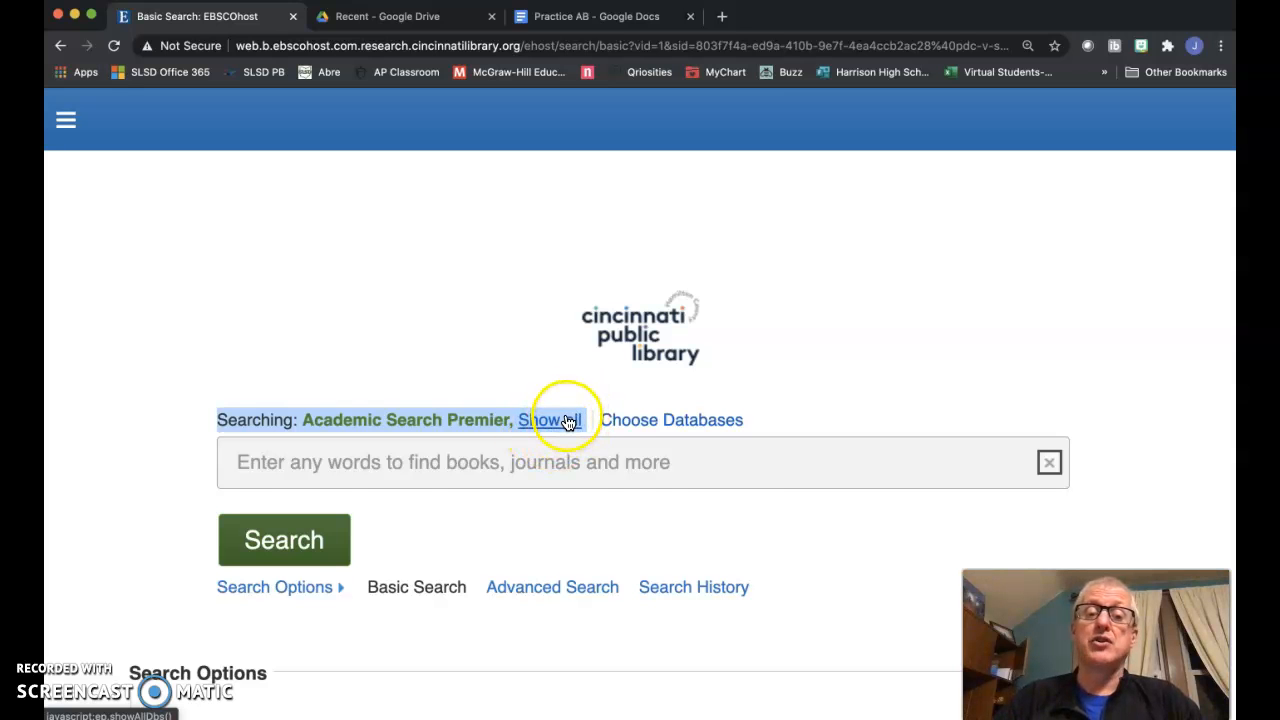
pyautogui.scroll(-3, 560, 410)
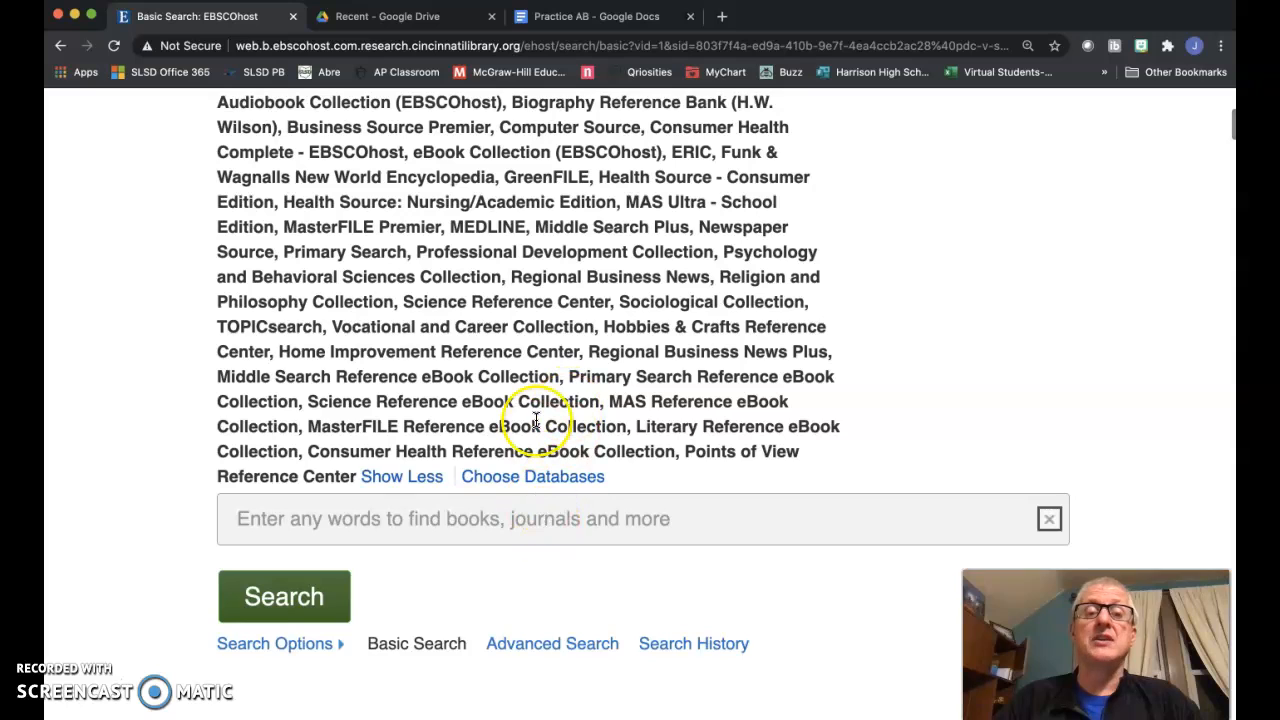
pyautogui.click(395, 483)
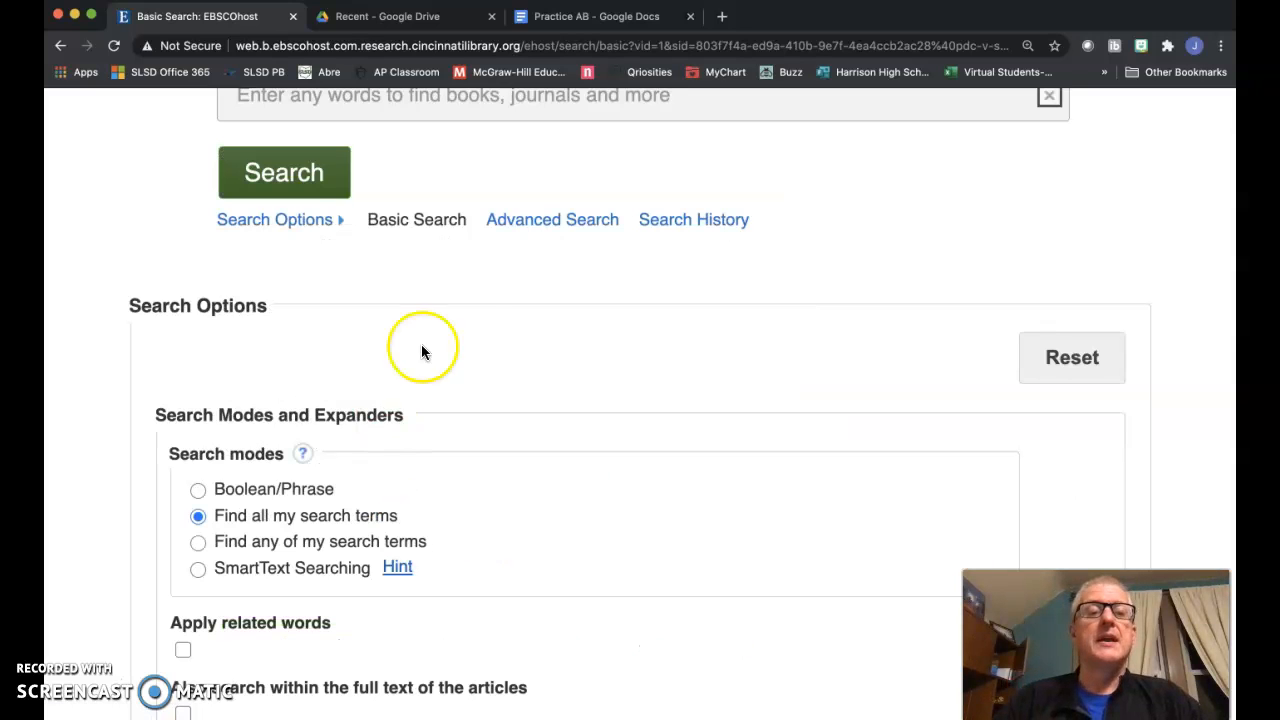
# Switch to Advanced Search and enter "social media" as the first search term
pyautogui.scroll(3, 421, 344)
pyautogui.click(460, 357)
pyautogui.click(494, 424)
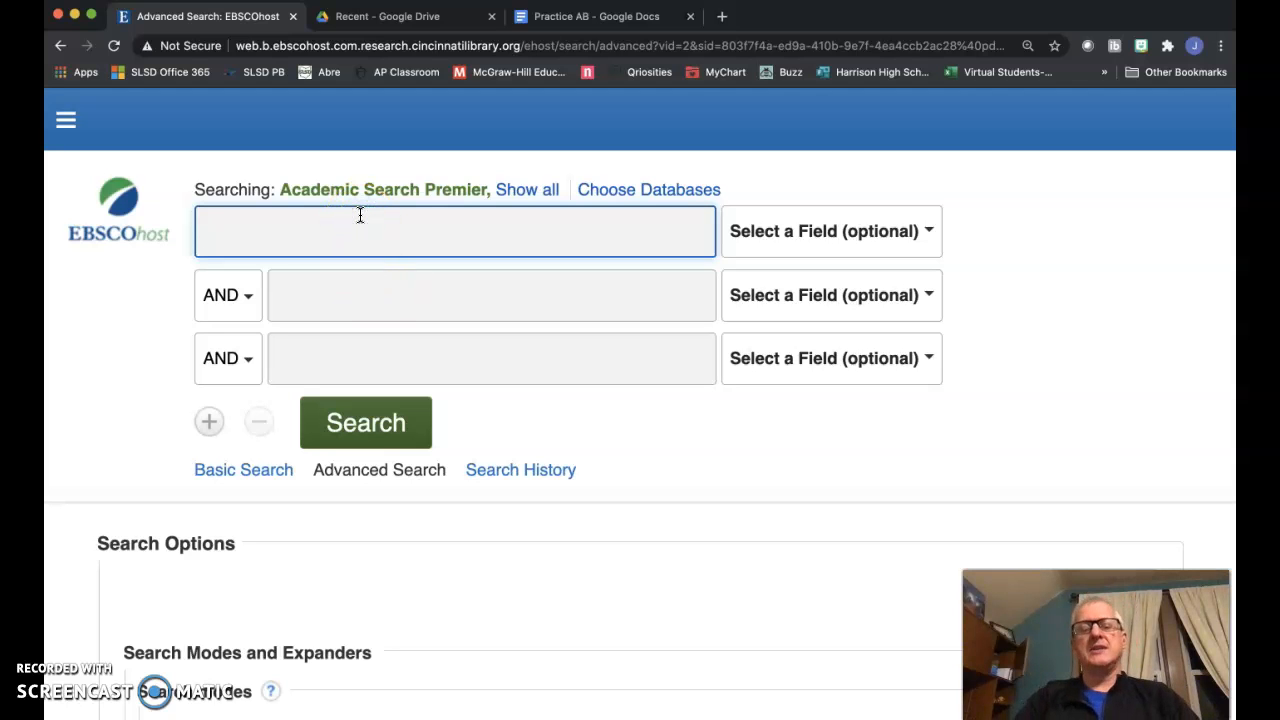
pyautogui.write('social')
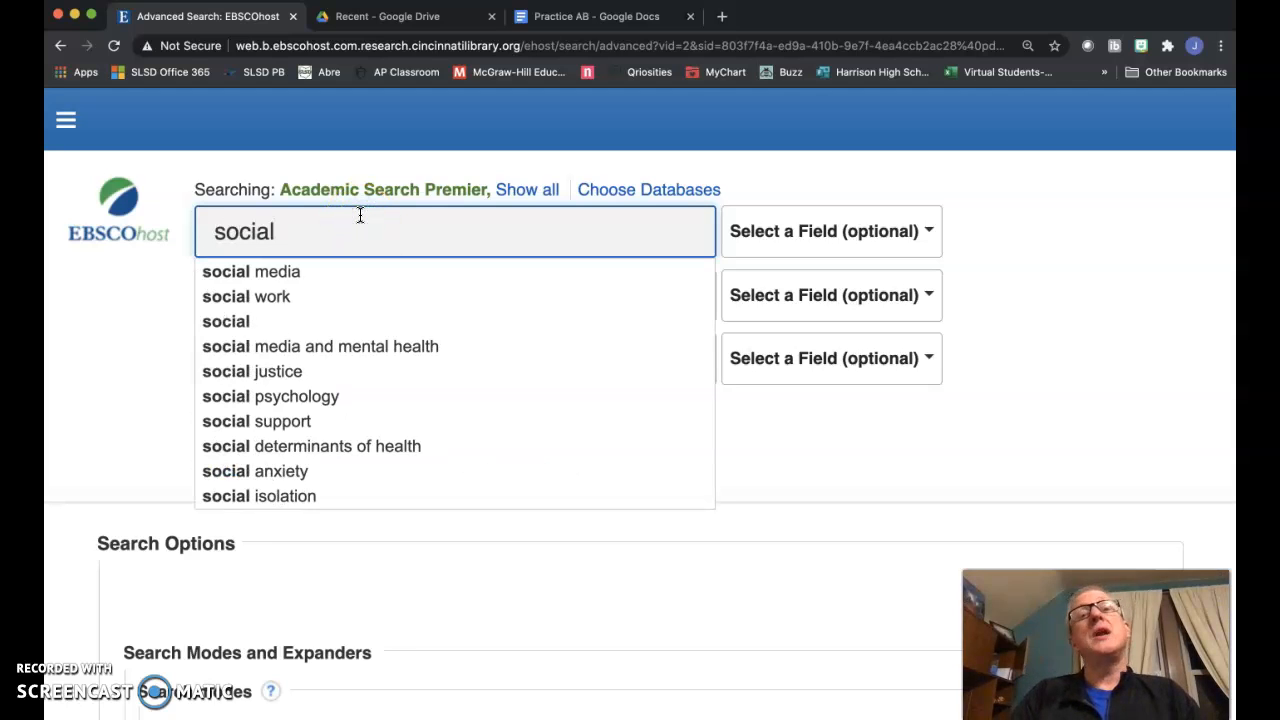
pyautogui.write(' media')
pyautogui.press('Tab')
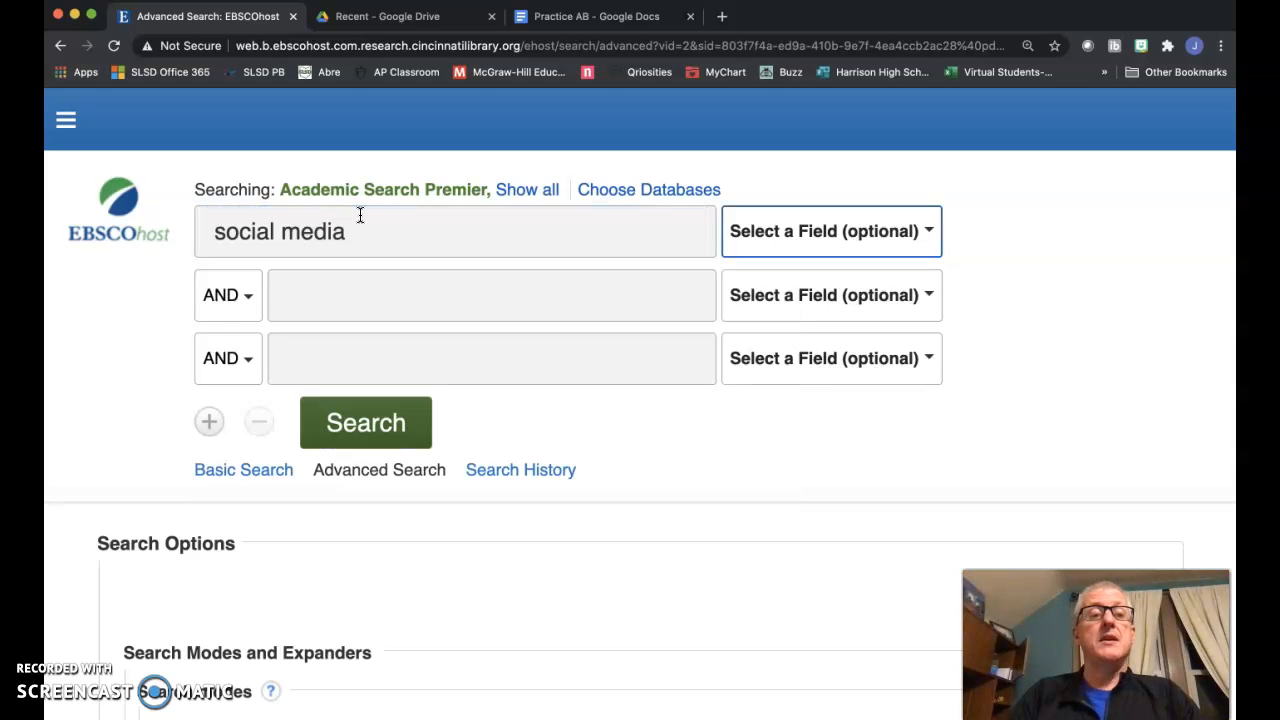
# Enter "presidential elections" as the second search term, combined with AND
pyautogui.press('Tab')
pyautogui.press('Tab')
pyautogui.write('preside')
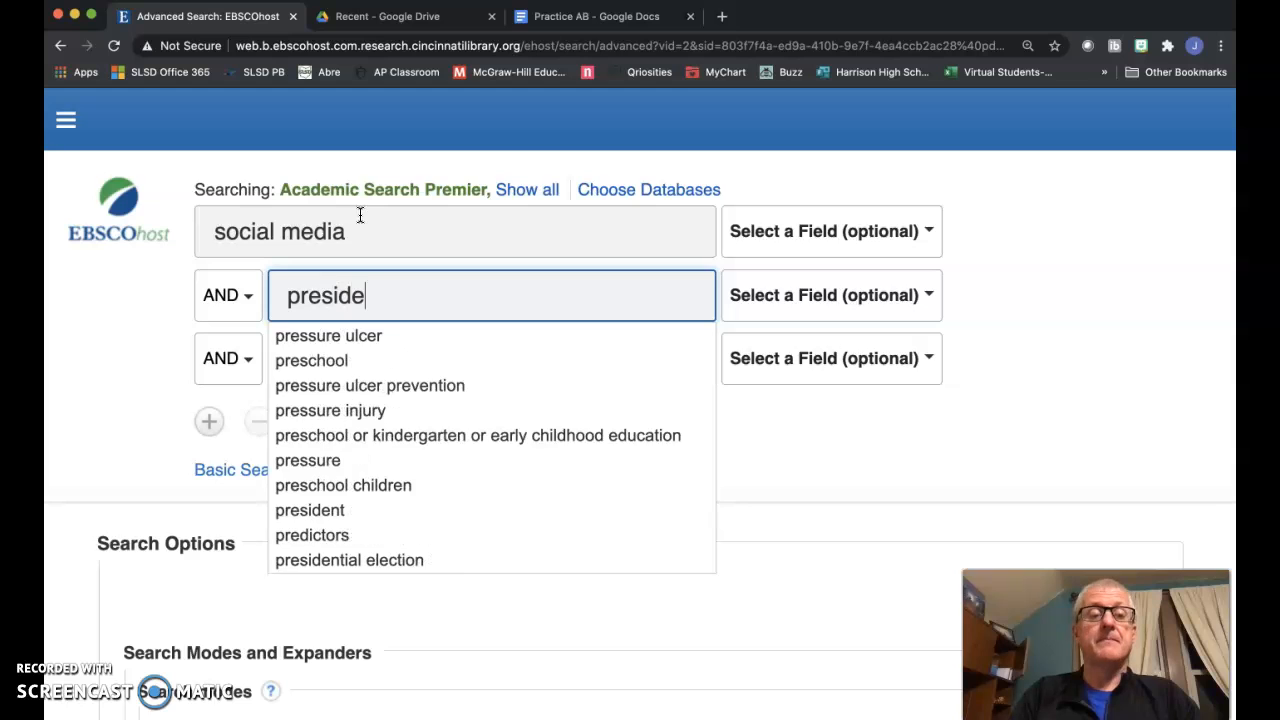
pyautogui.write('ntial e')
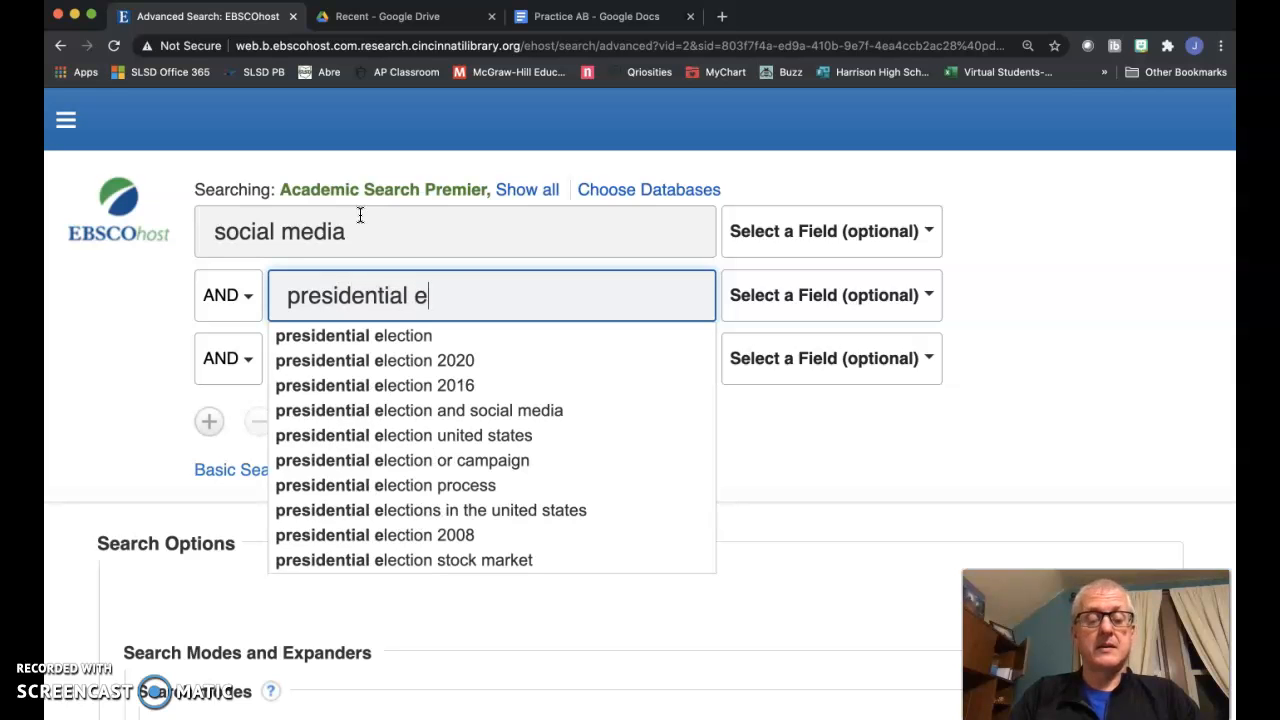
pyautogui.write('lections')
pyautogui.press('Tab')
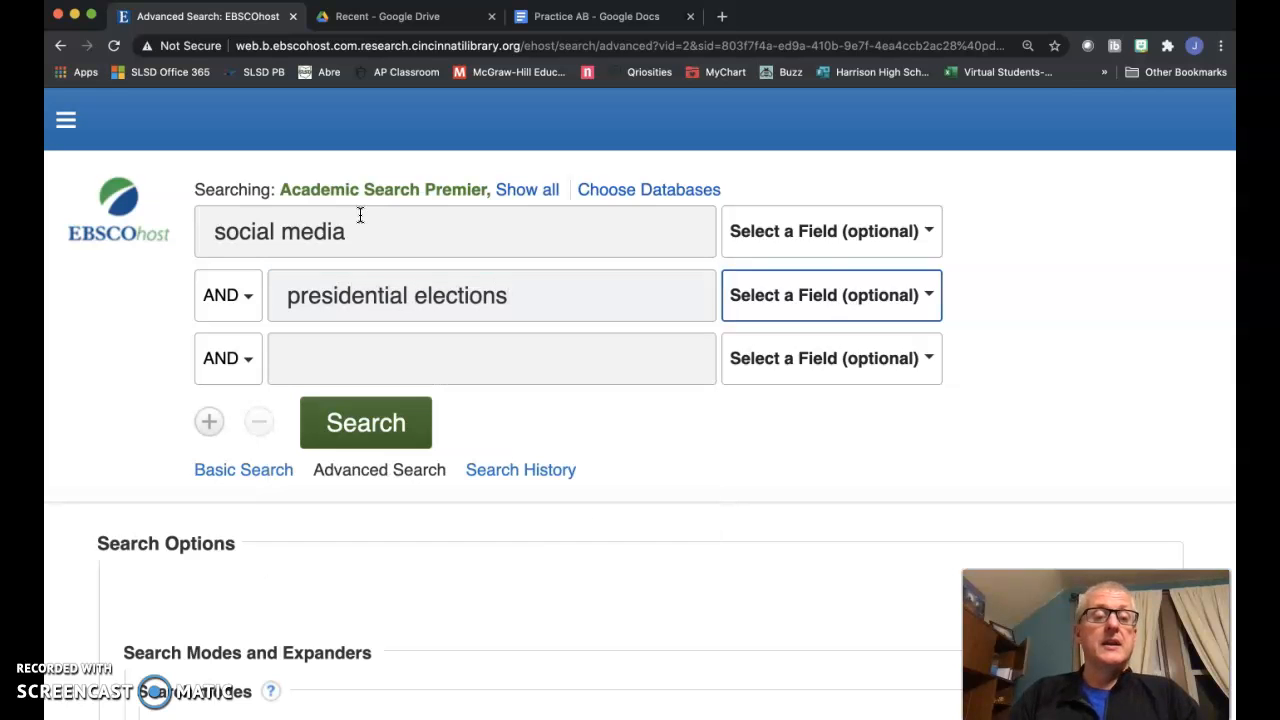
# Enter "United States" as the third search term, combined with AND, and run the search
pyautogui.press('Tab')
pyautogui.press('Tab')
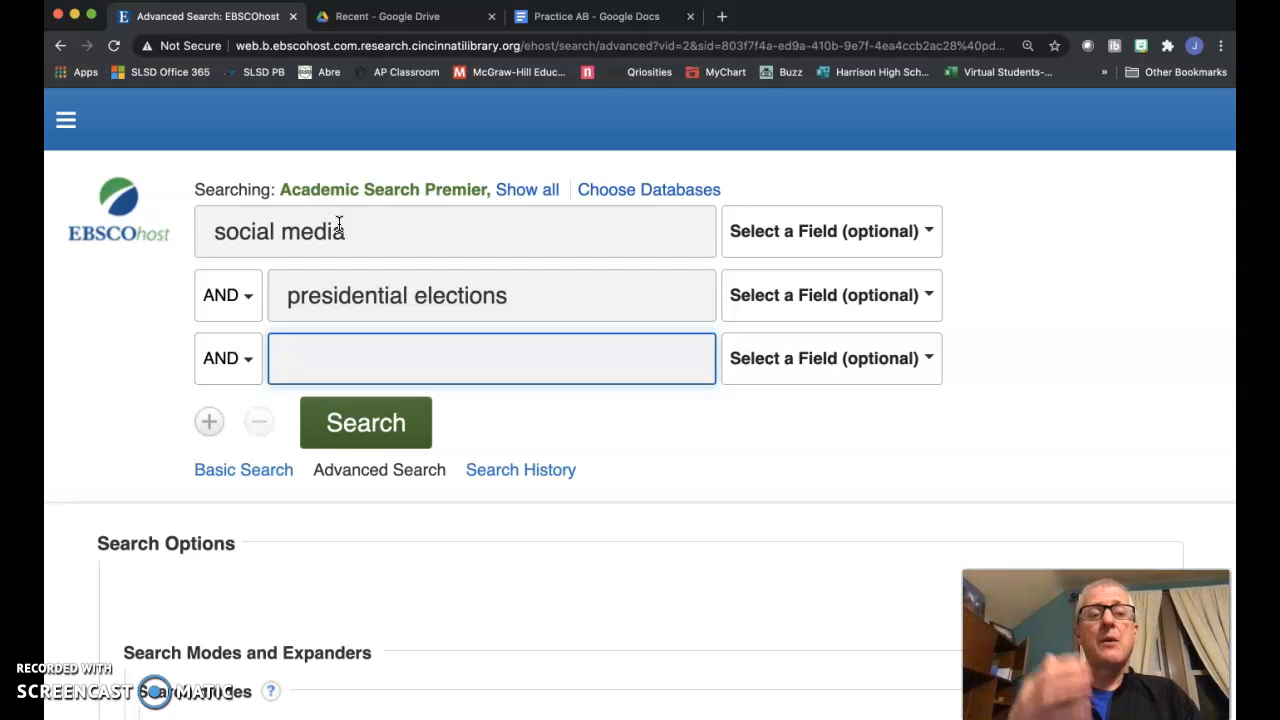
pyautogui.write('United States')
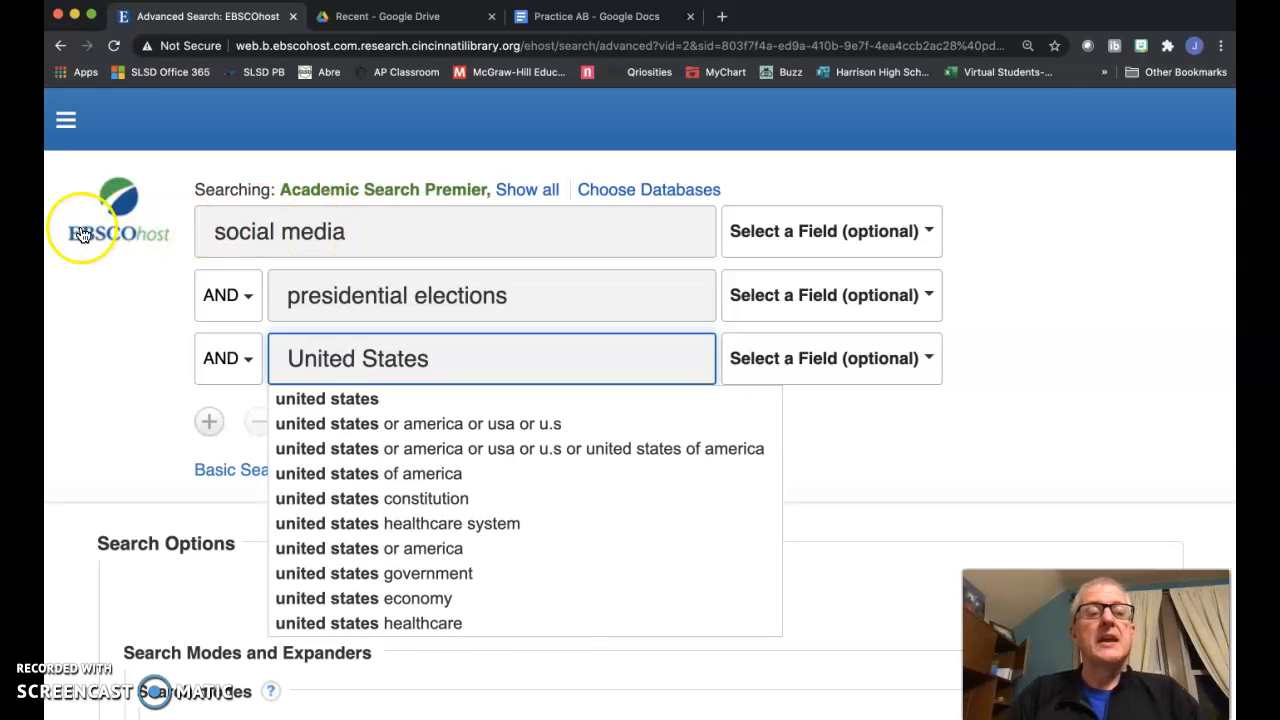
pyautogui.click(180, 316)
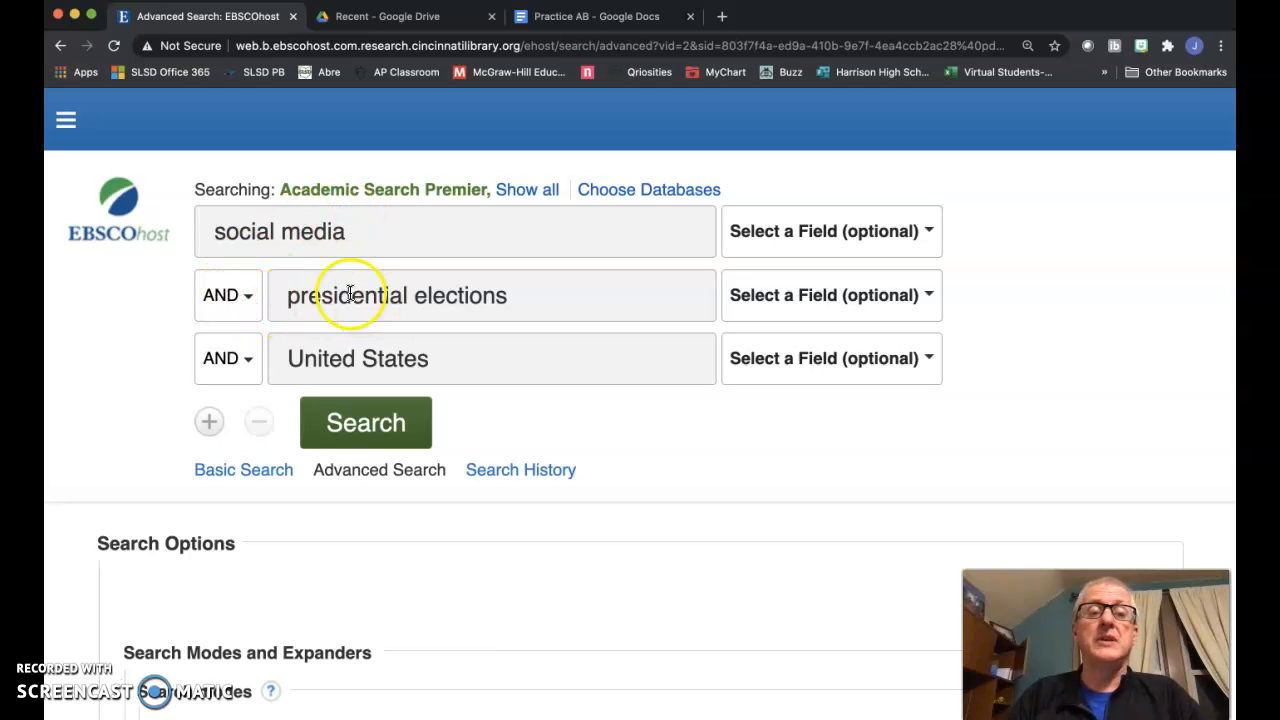
pyautogui.click(358, 425)
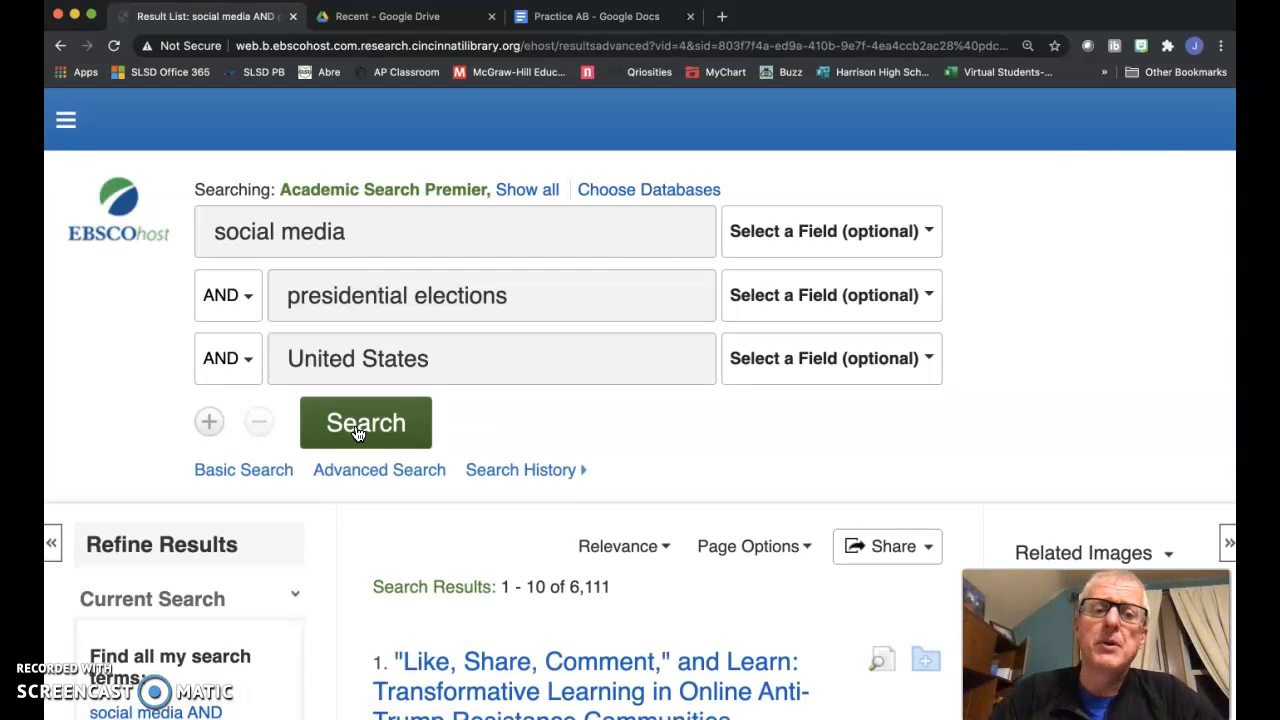
pyautogui.click(360, 425)
# Limit the search results to Full Text articles
pyautogui.scroll(-3, 627, 460)
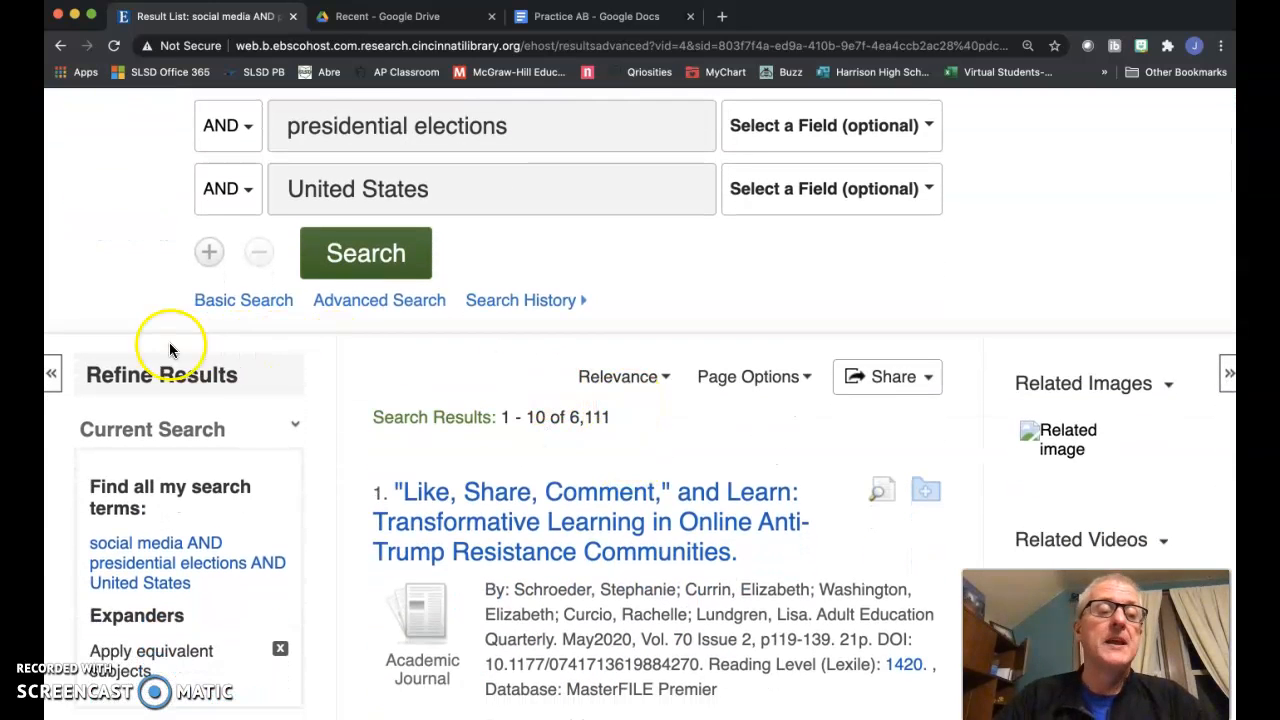
pyautogui.scroll(-5, 252, 418)
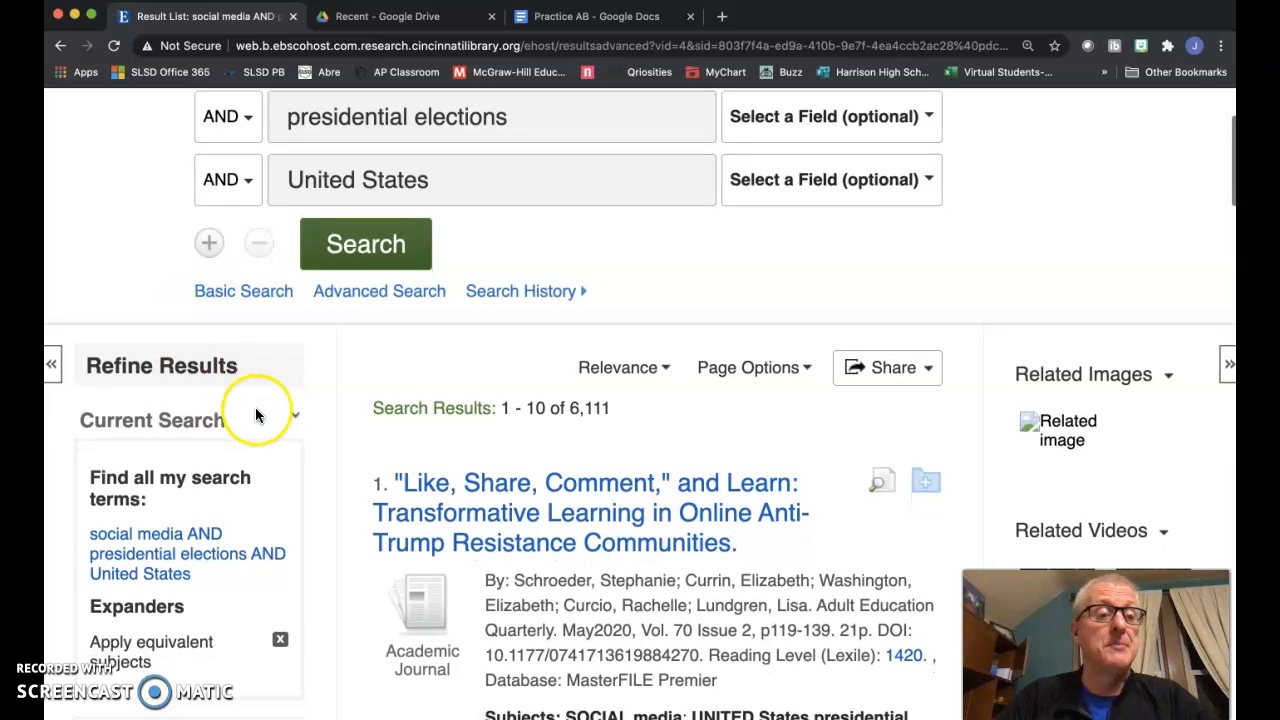
pyautogui.scroll(-1, 255, 415)
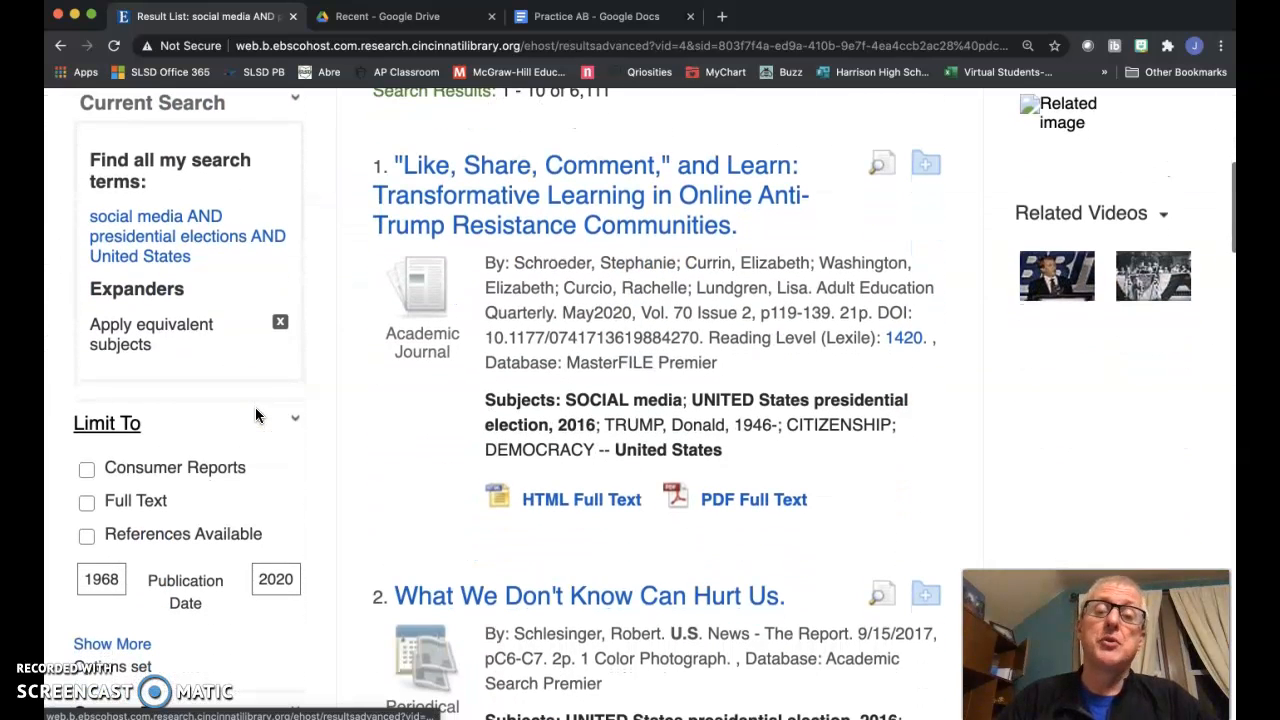
pyautogui.click(87, 502)
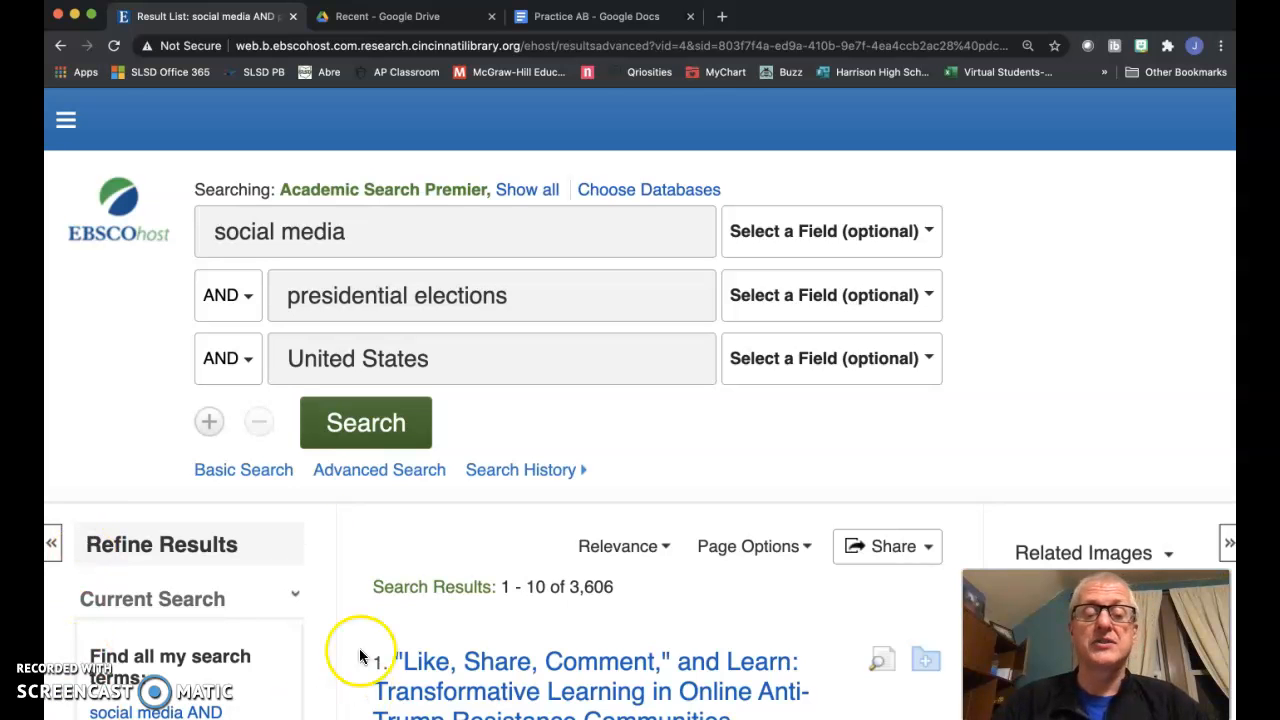
# Limit the search results to the Academic Journals source type
pyautogui.scroll(-5, 605, 582)
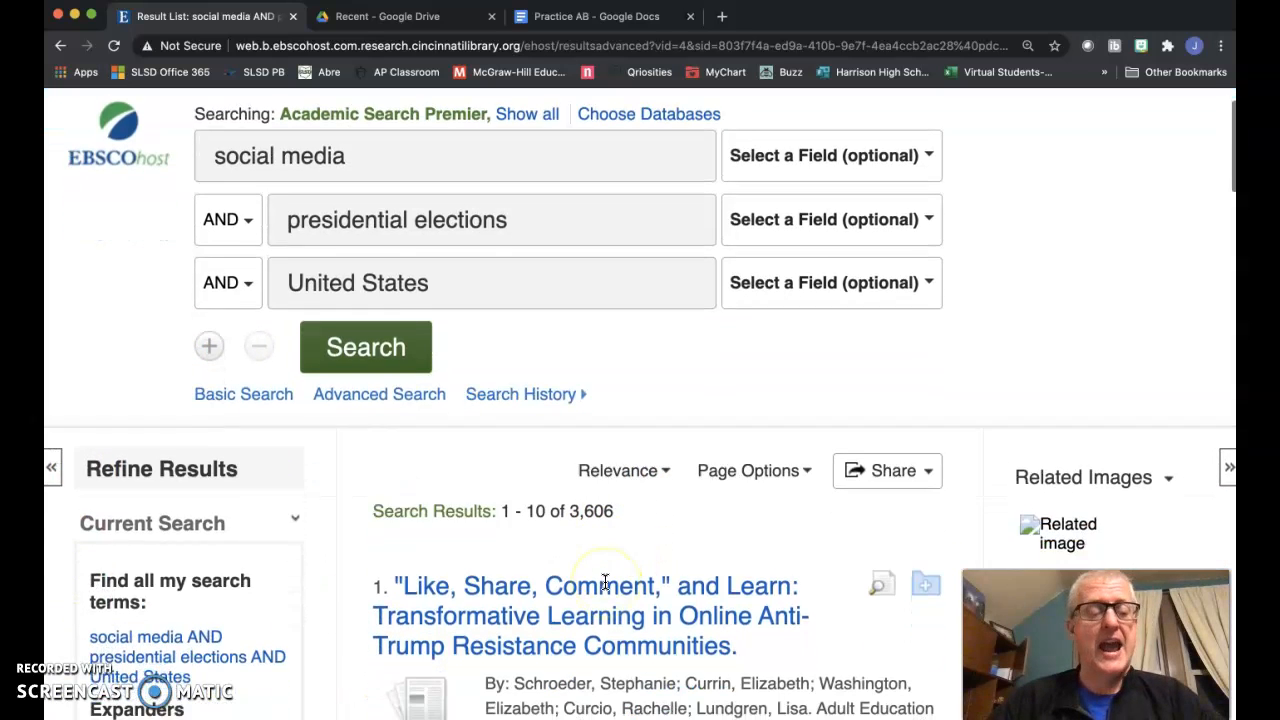
pyautogui.scroll(-6, 605, 582)
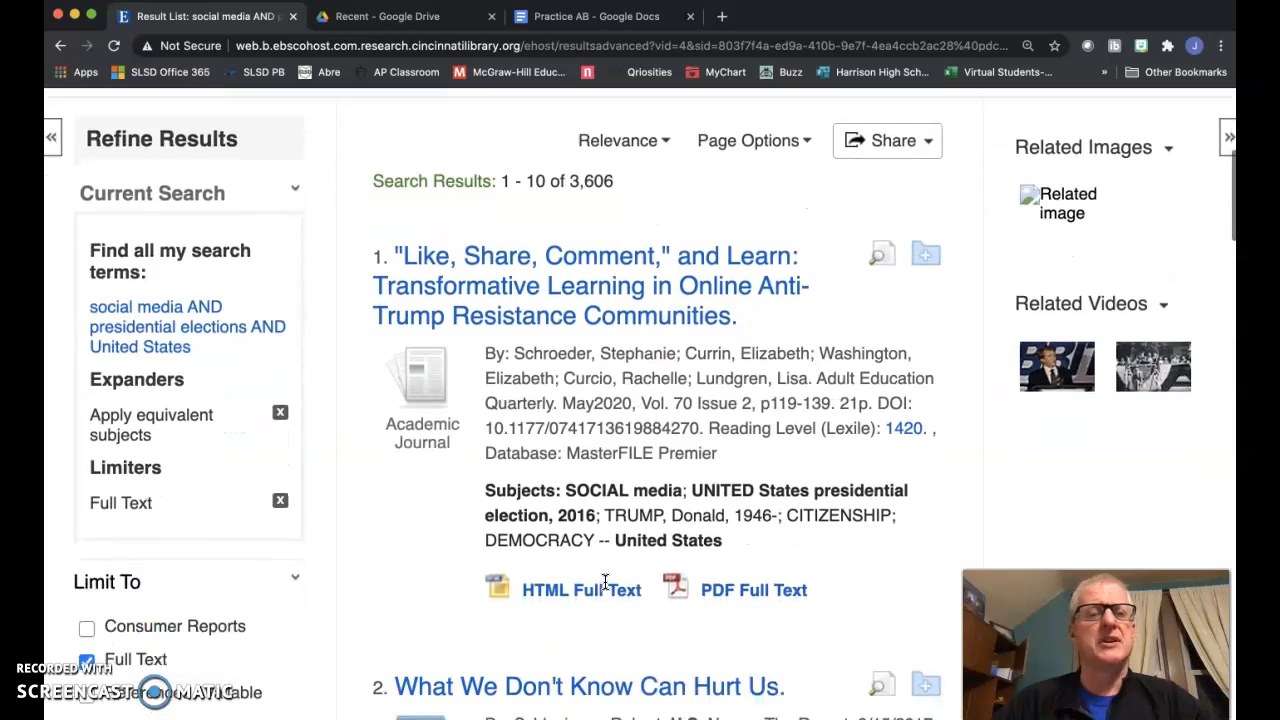
pyautogui.scroll(-8, 605, 582)
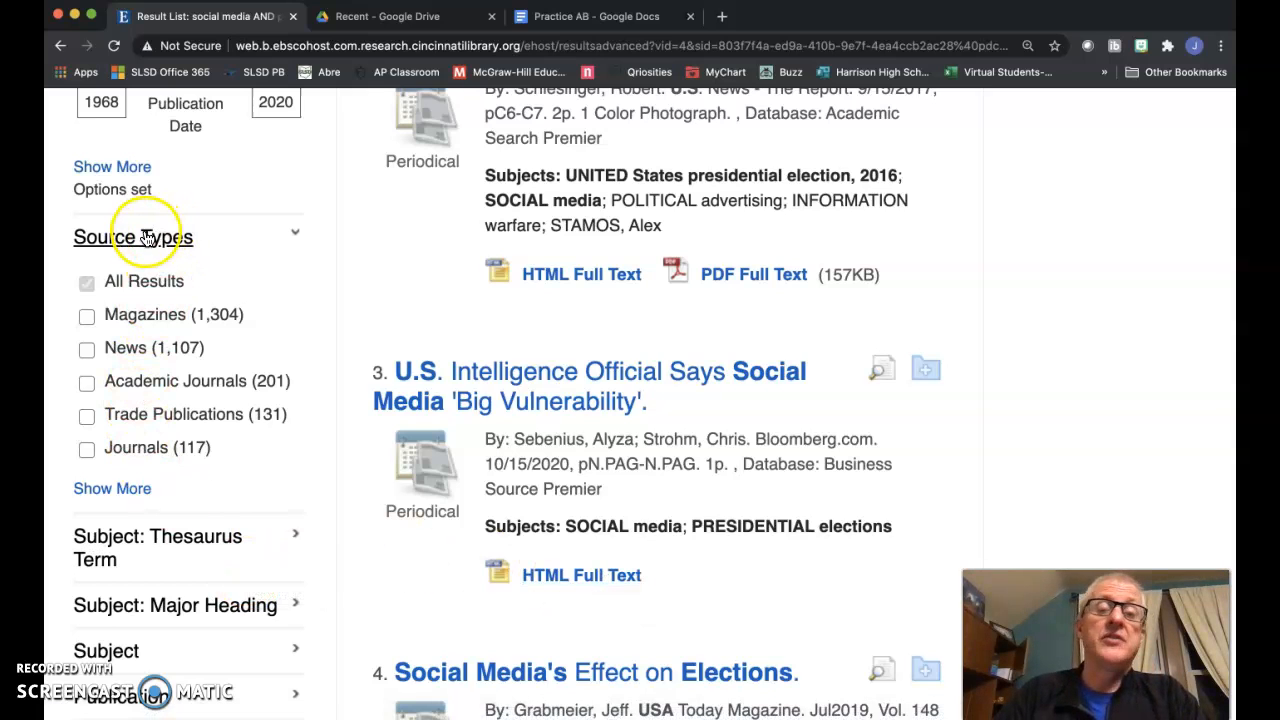
pyautogui.click(87, 384)
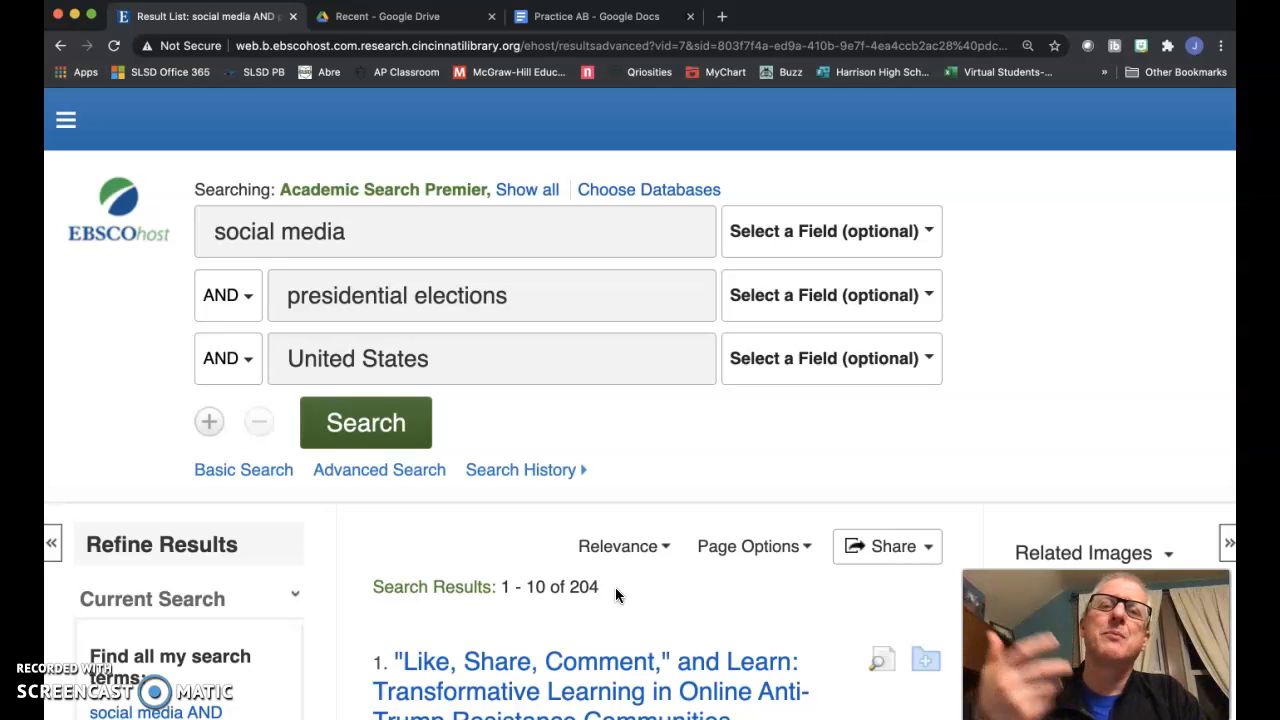
# Set the start year of the publication date range to 2016 and apply it to the results
pyautogui.scroll(-3, 615, 587)
pyautogui.scroll(-3, 615, 595)
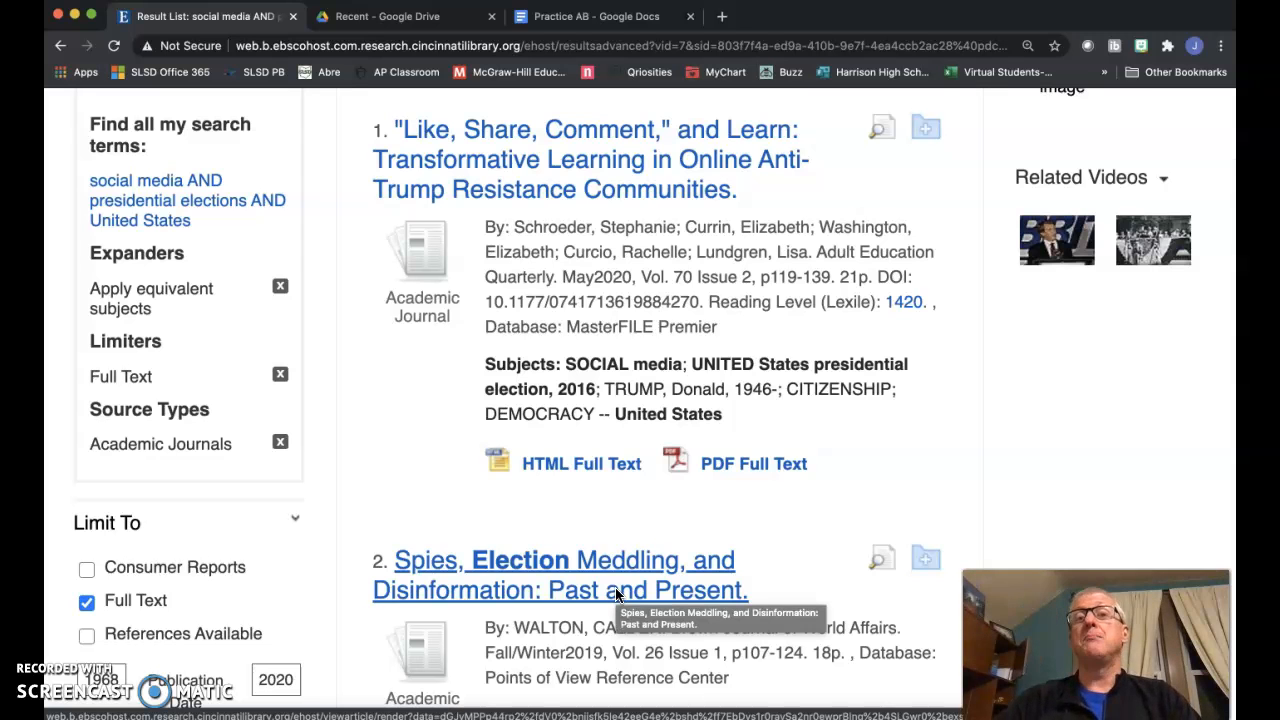
pyautogui.scroll(-3, 615, 595)
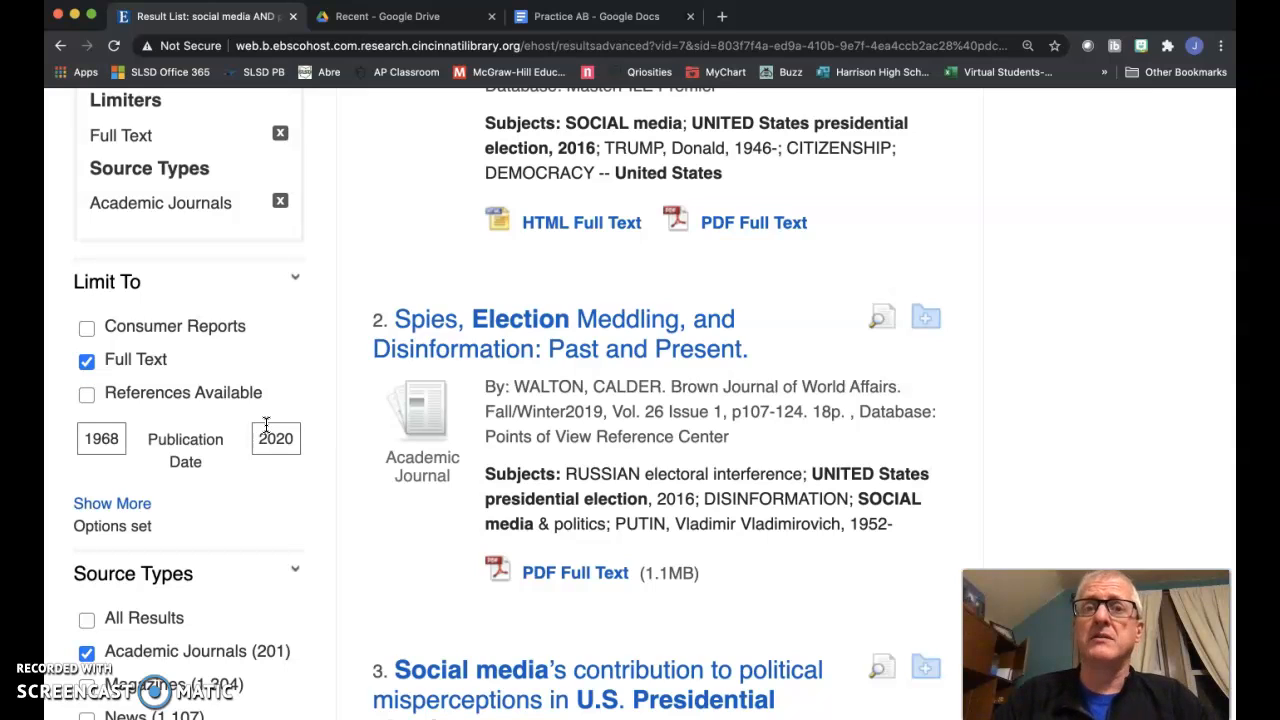
pyautogui.doubleClick(110, 441)
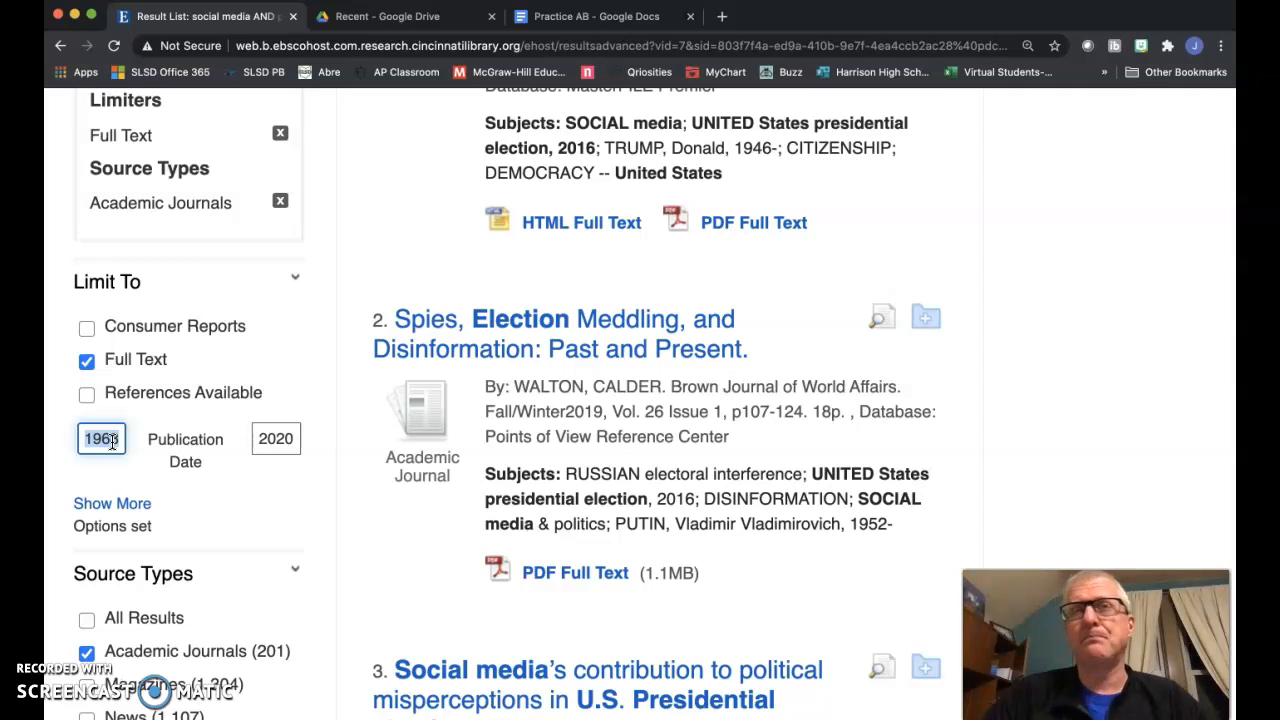
pyautogui.write('2015')
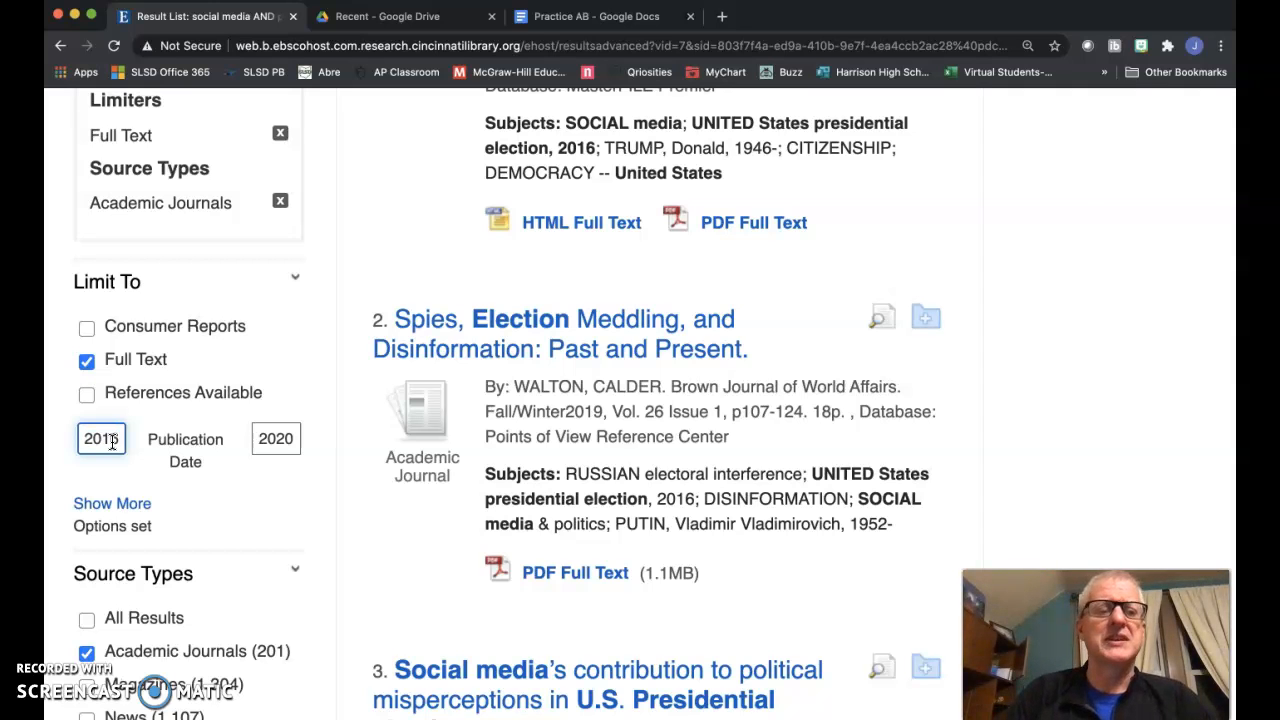
pyautogui.press('Return')
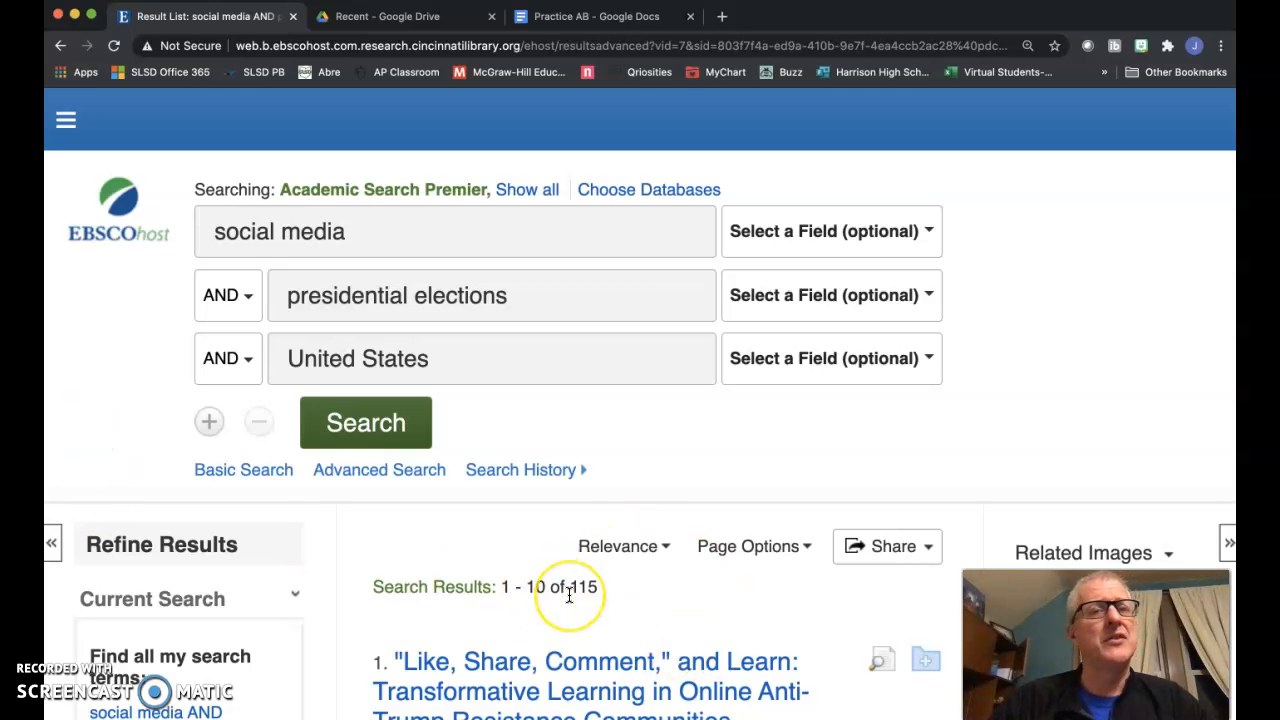
# Set the start year of the publication date range to 2019 and apply it to the results
pyautogui.scroll(-5, 569, 594)
pyautogui.scroll(-10, 565, 597)
pyautogui.click(113, 485)
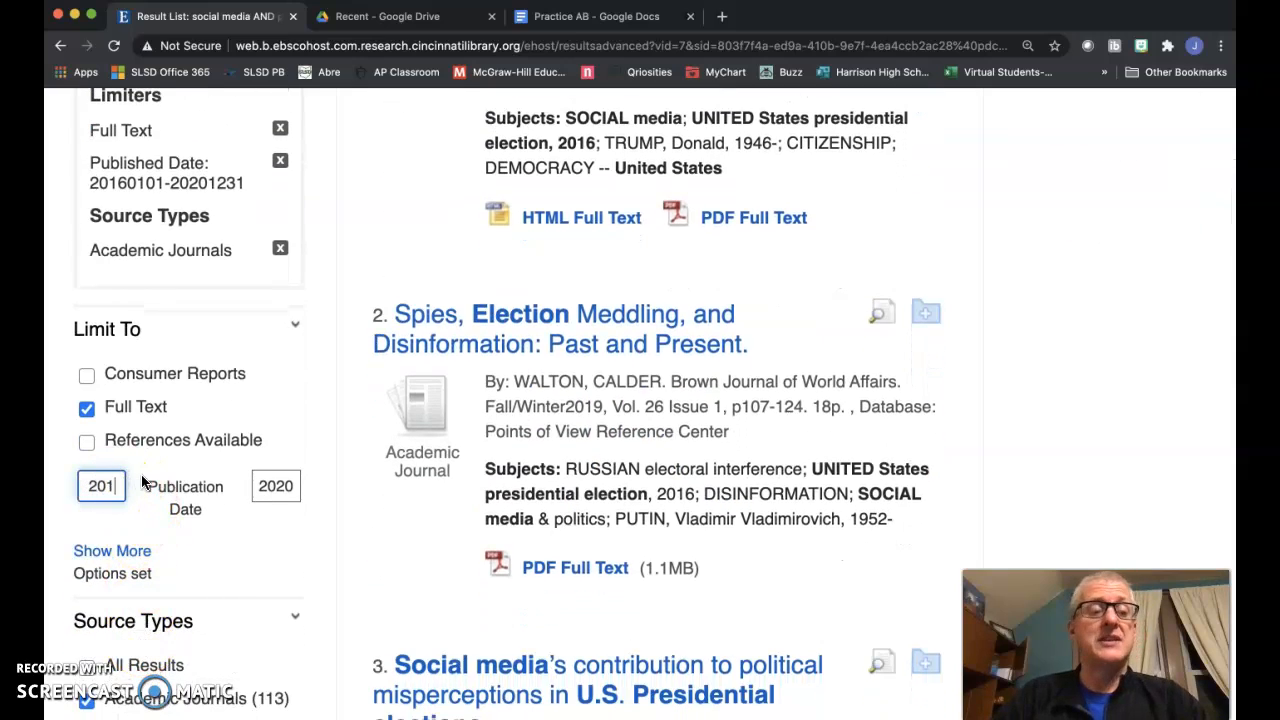
pyautogui.press('Return')
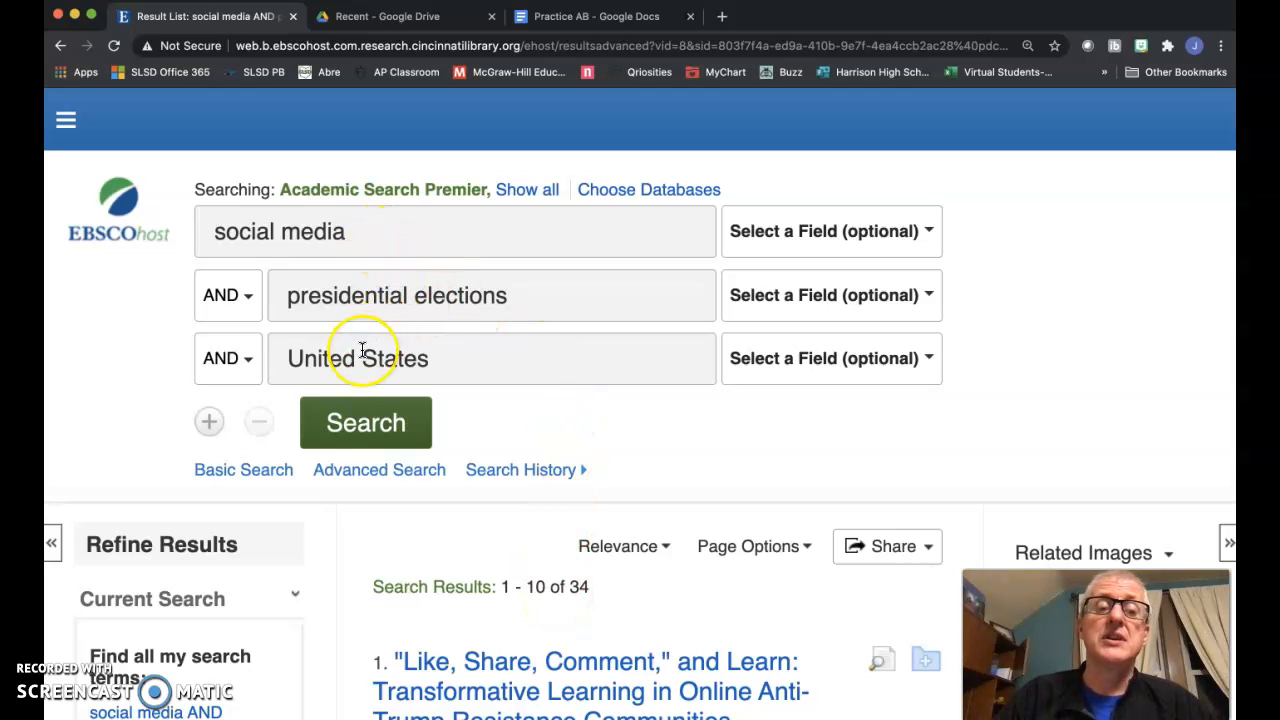
# Browse the filtered results and open the record of "Hostile Media Perceptions in the Age of Social Media"
pyautogui.scroll(-8, 362, 349)
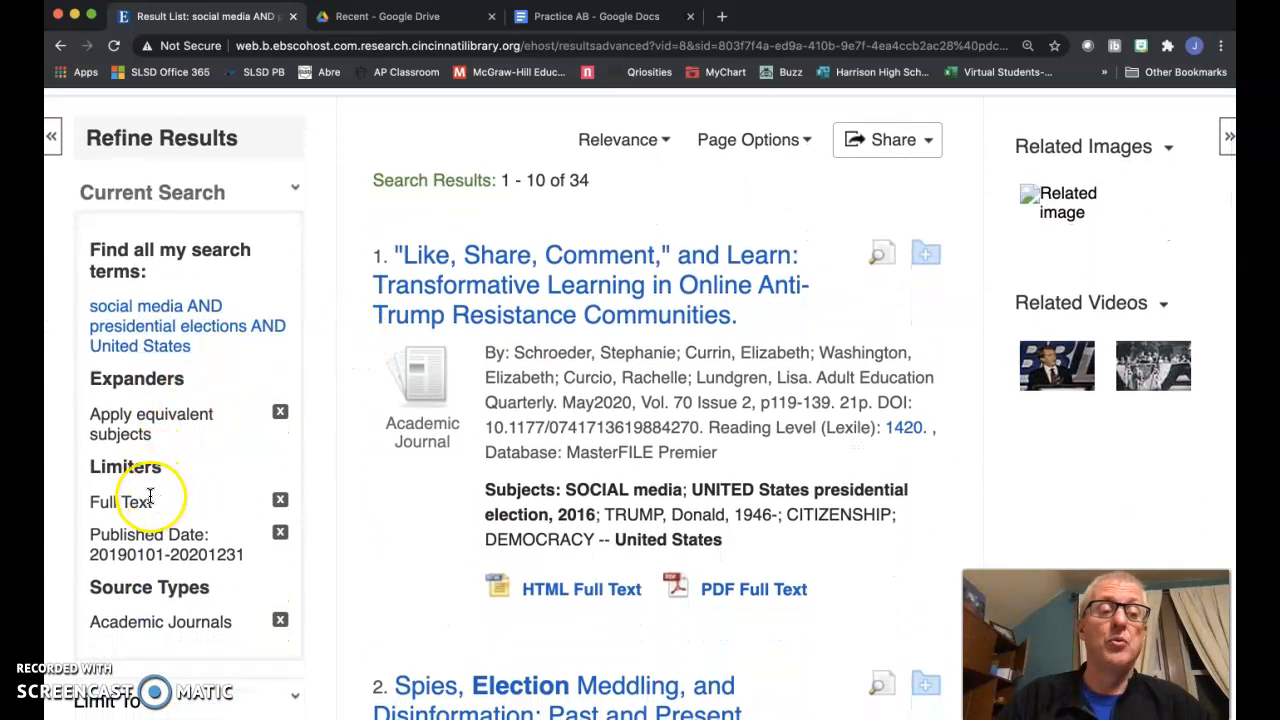
pyautogui.scroll(-1, 150, 495)
pyautogui.scroll(-1, 150, 495)
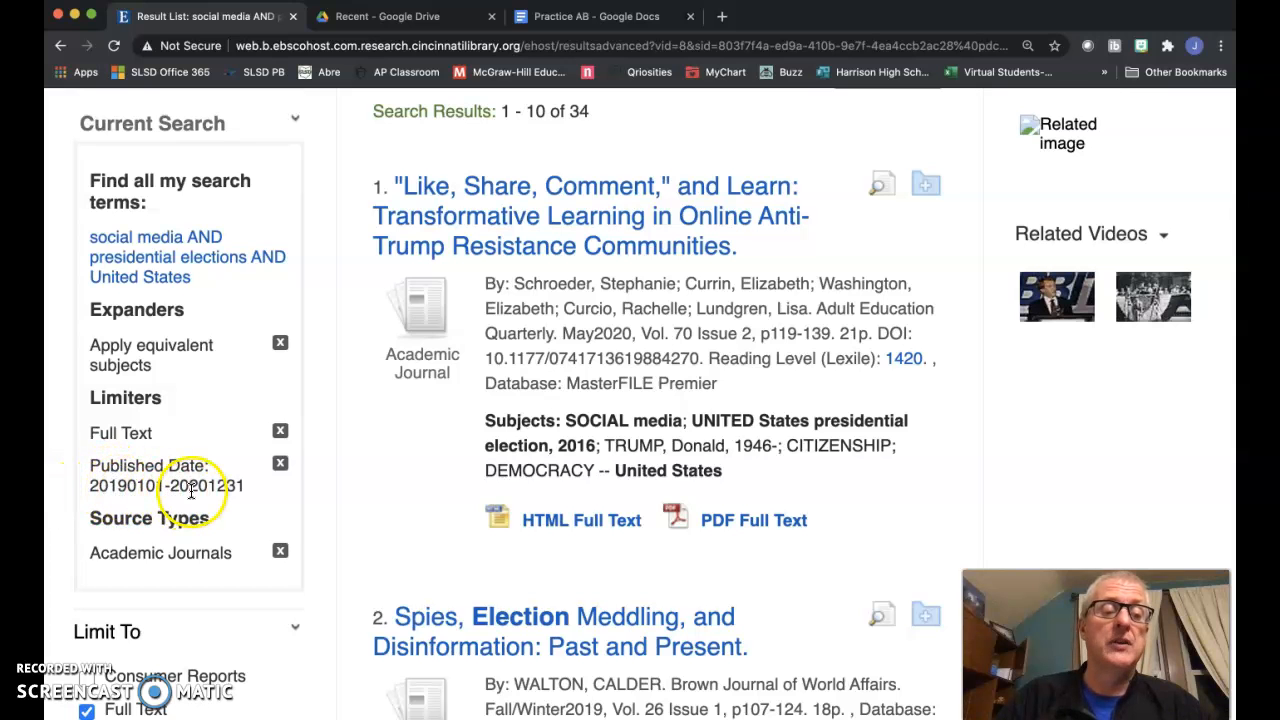
pyautogui.scroll(-1, 190, 490)
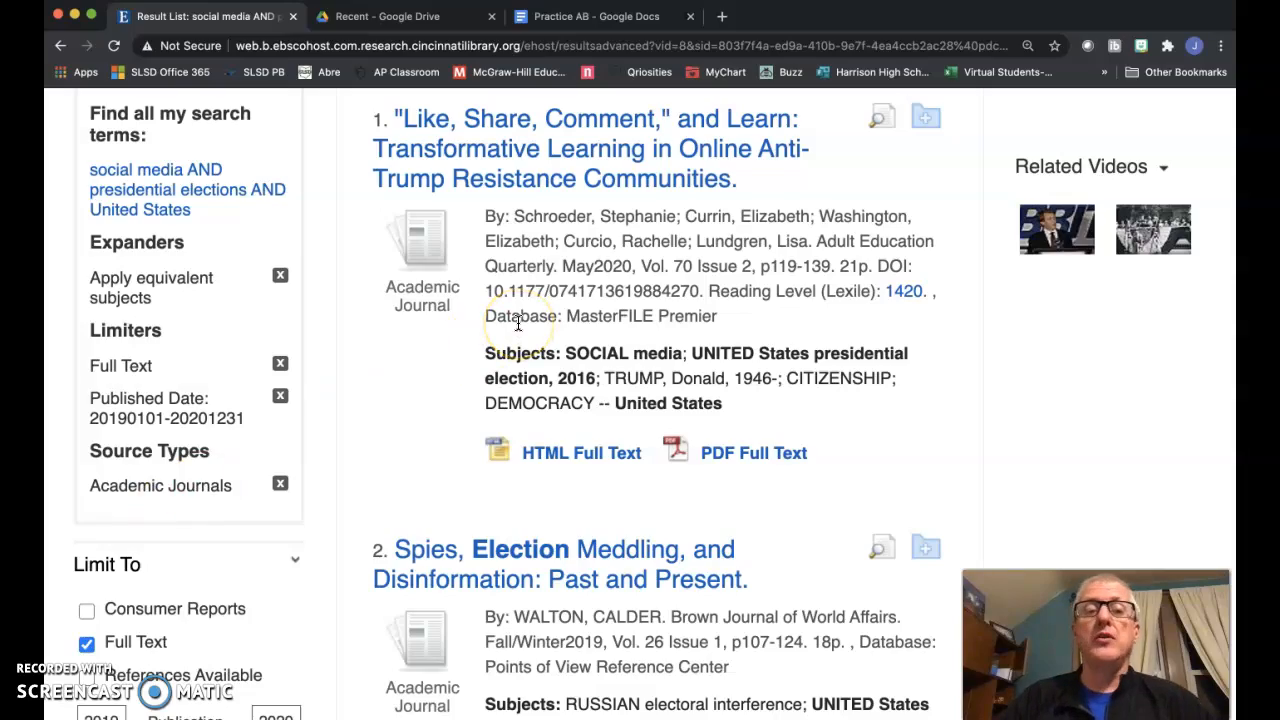
pyautogui.scroll(-8, 518, 323)
pyautogui.scroll(-12, 518, 323)
pyautogui.scroll(-9, 518, 323)
pyautogui.scroll(-2, 518, 323)
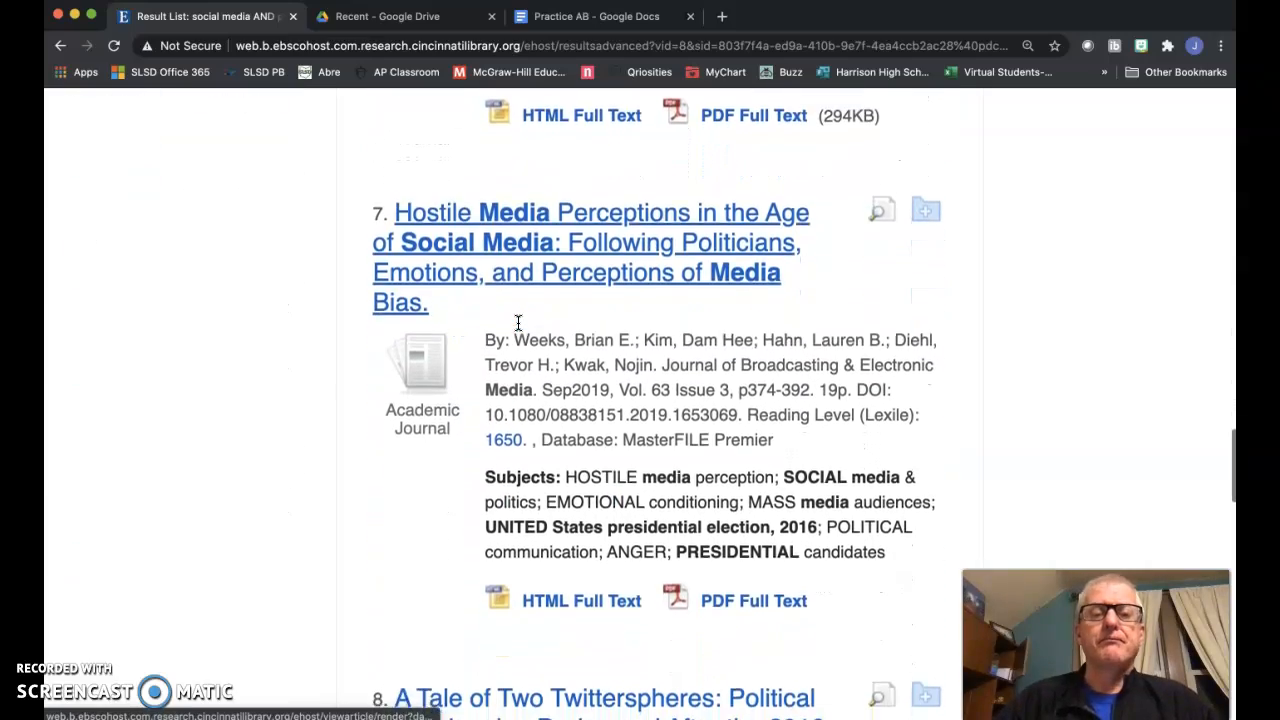
pyautogui.scroll(-1, 518, 323)
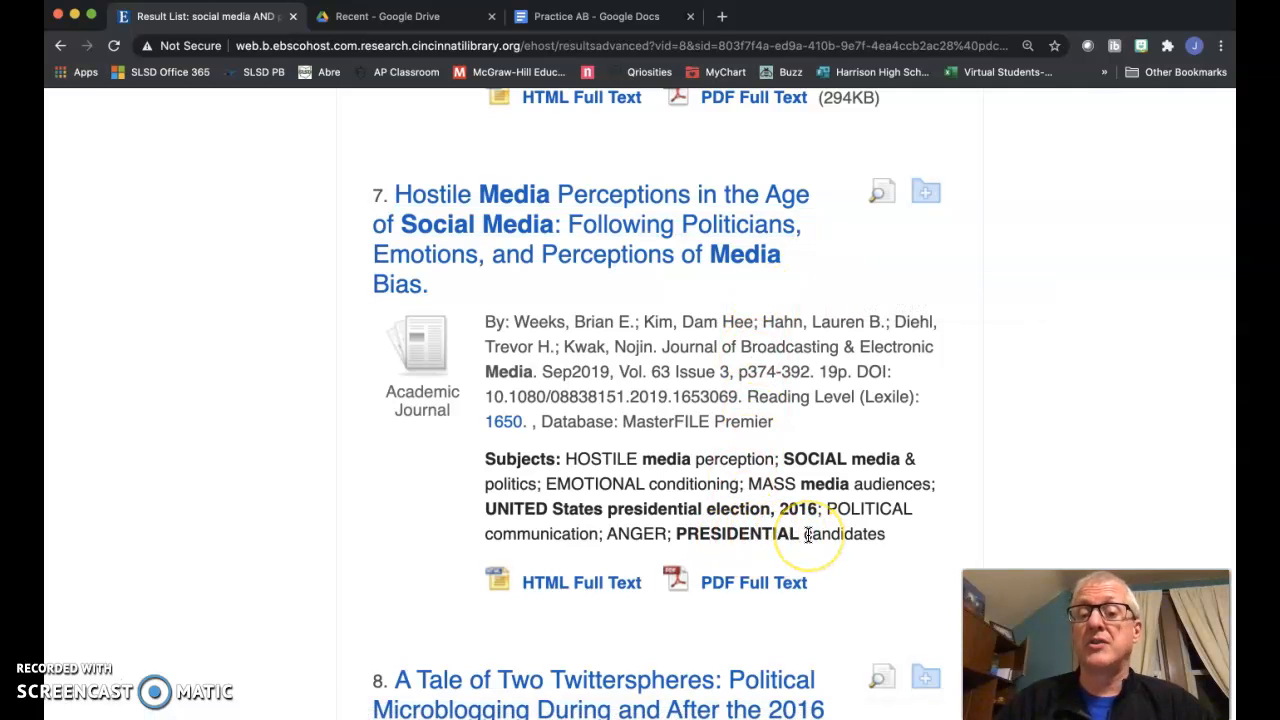
pyautogui.click(651, 195)
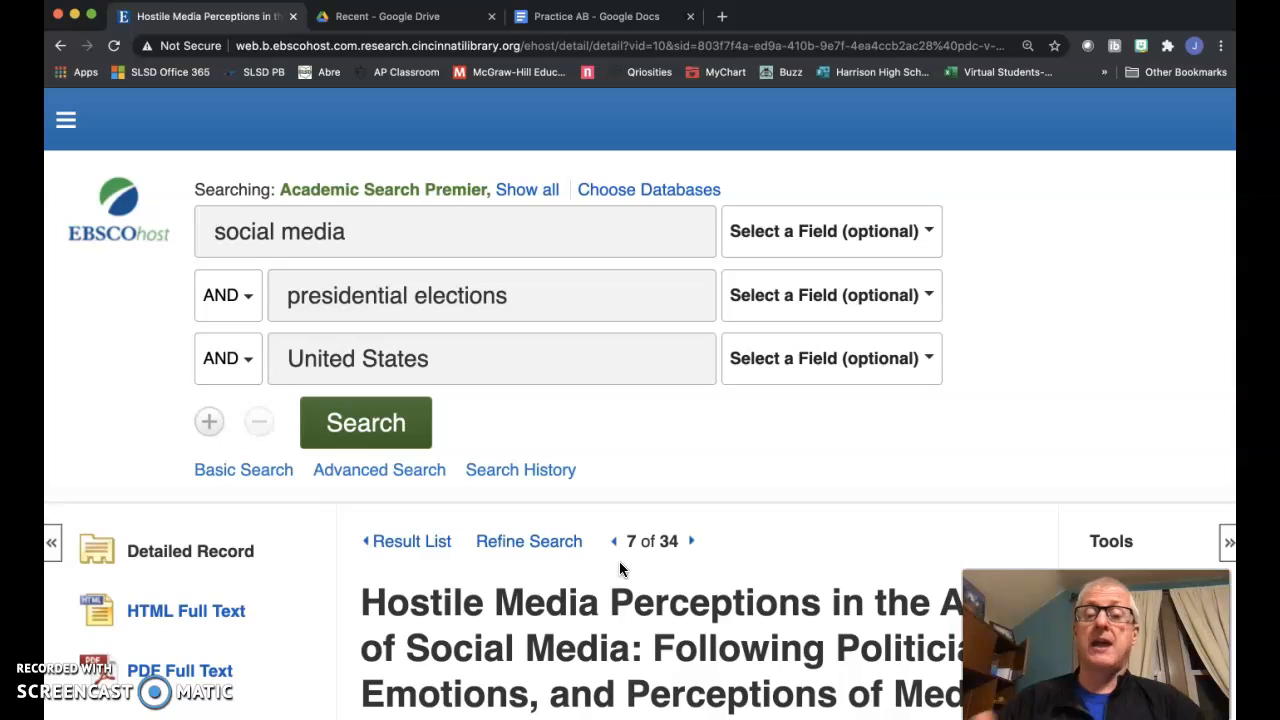
# Examine the article's detailed record and highlight its DOI
pyautogui.scroll(-5, 708, 600)
pyautogui.scroll(-8, 708, 600)
pyautogui.scroll(-1, 707, 600)
pyautogui.scroll(11, 707, 600)
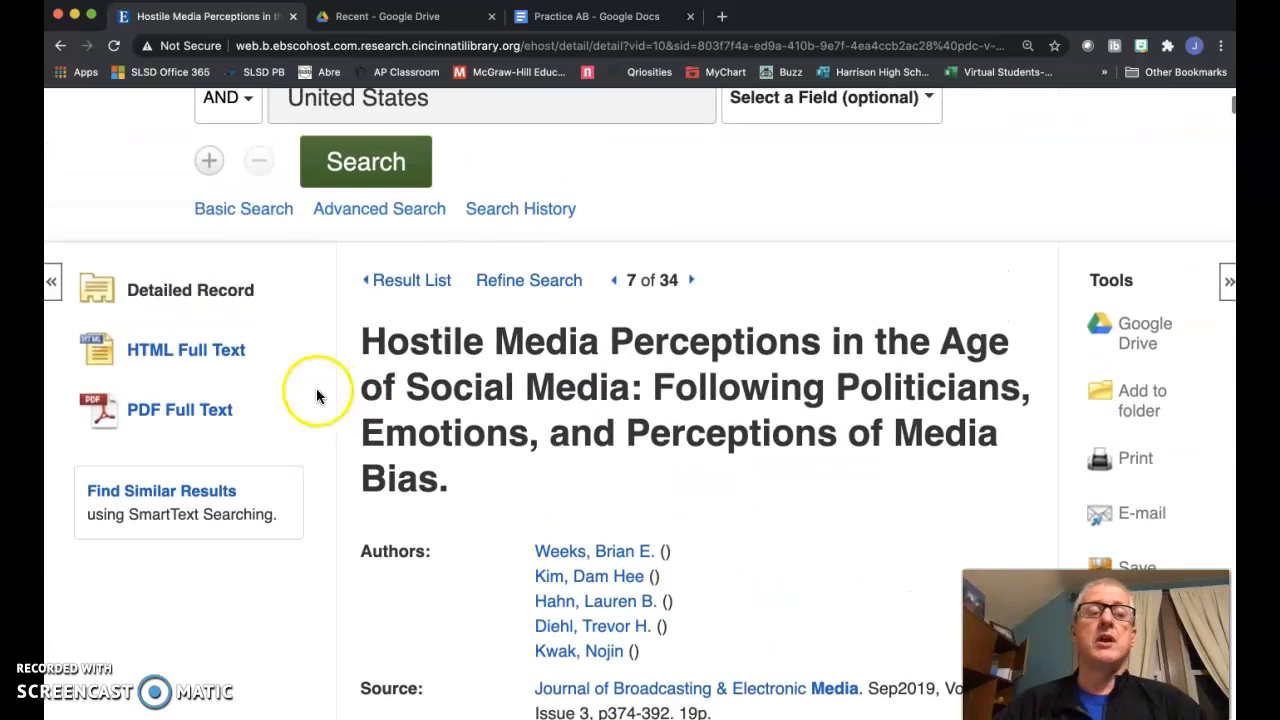
pyautogui.scroll(-4, 624, 452)
pyautogui.scroll(-16, 625, 455)
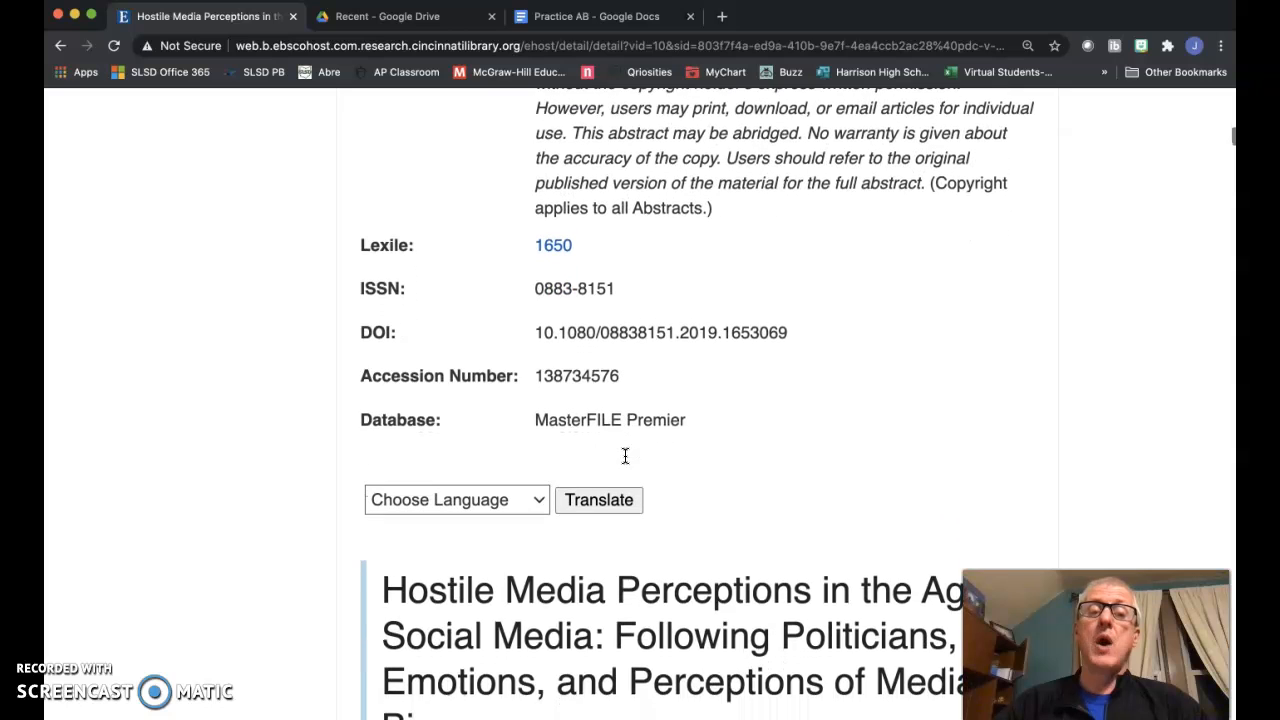
pyautogui.moveTo(555, 333); pyautogui.dragTo(749, 342)
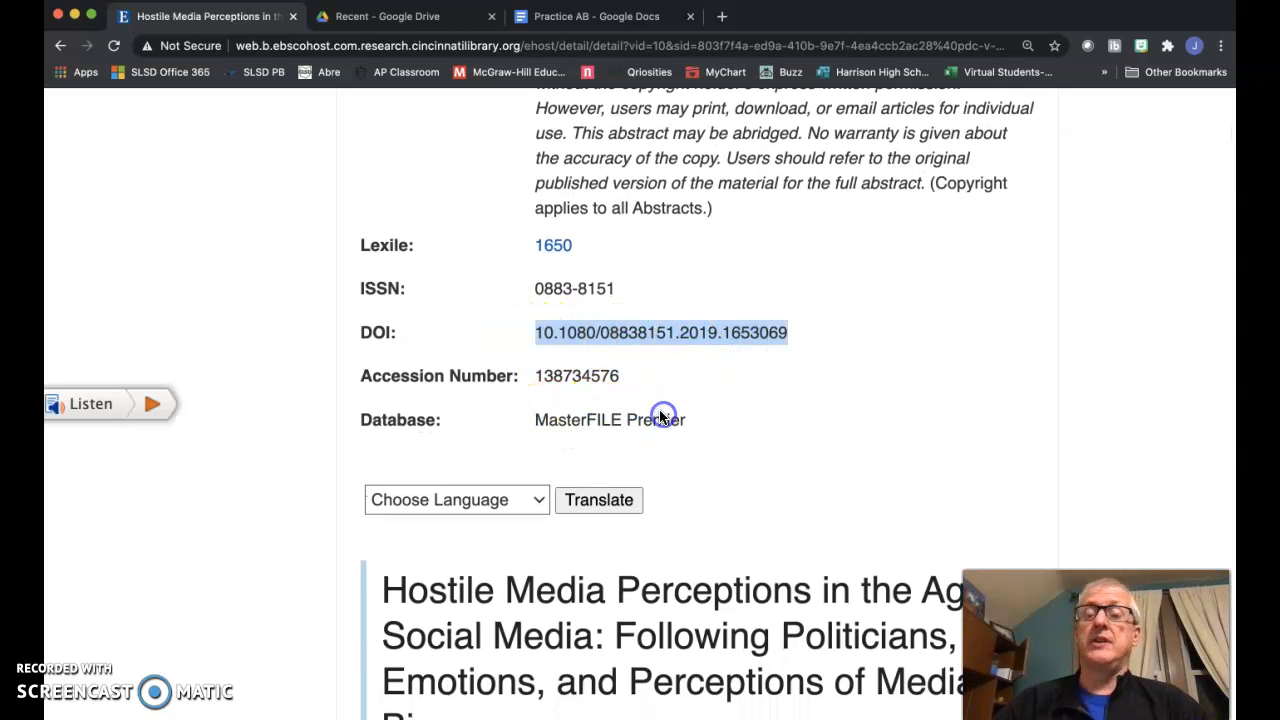
# Open the e-mail form for the article and enter the recipient's e-mail address
pyautogui.scroll(15, 715, 418)
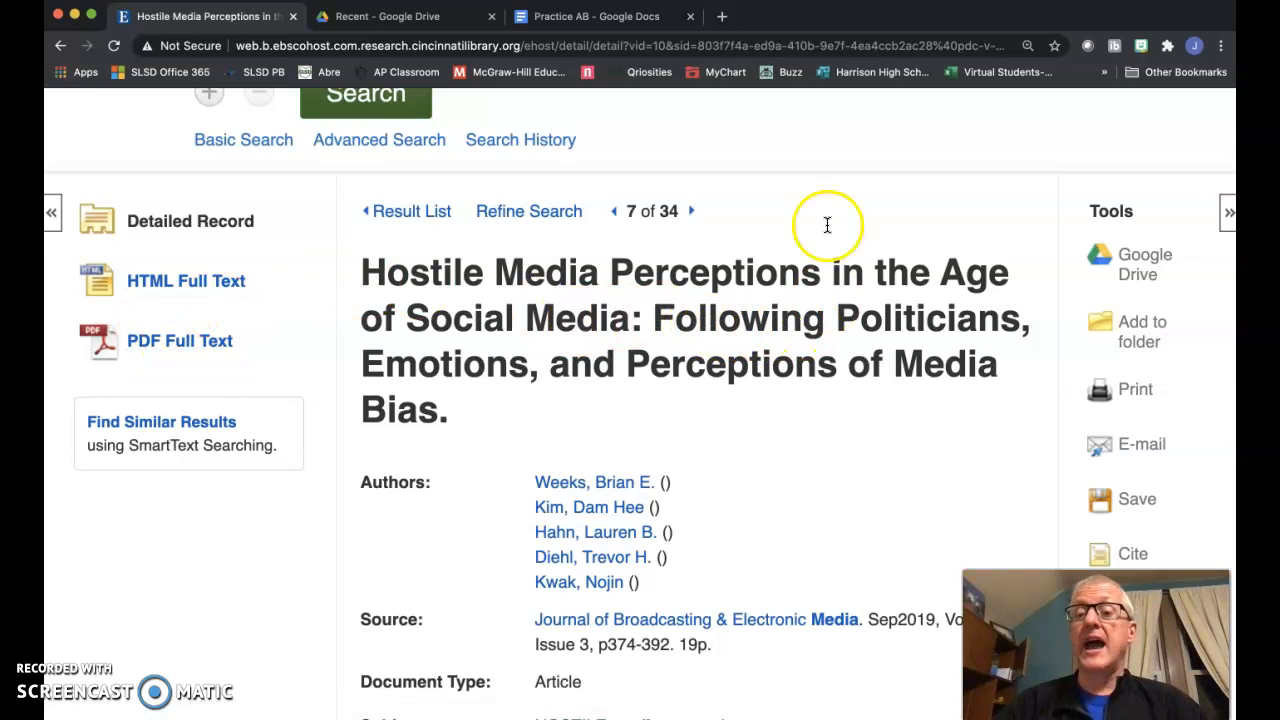
pyautogui.click(1138, 446)
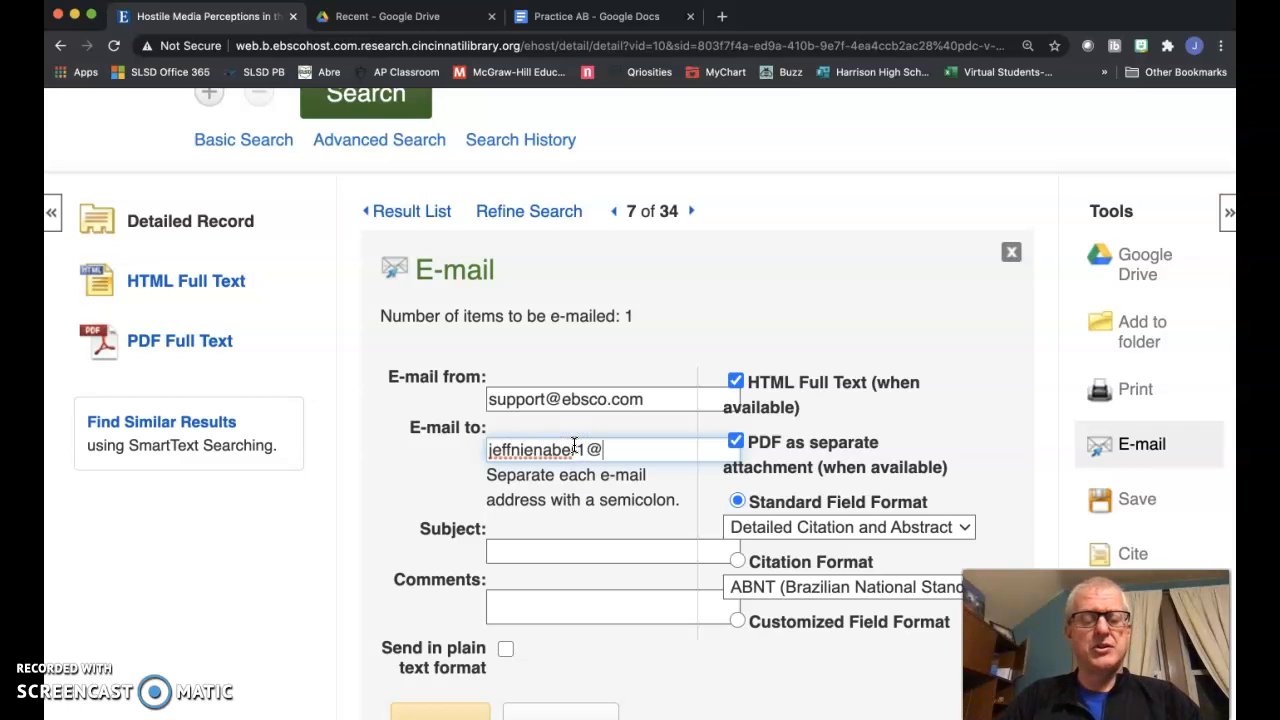
pyautogui.write('ail.com')
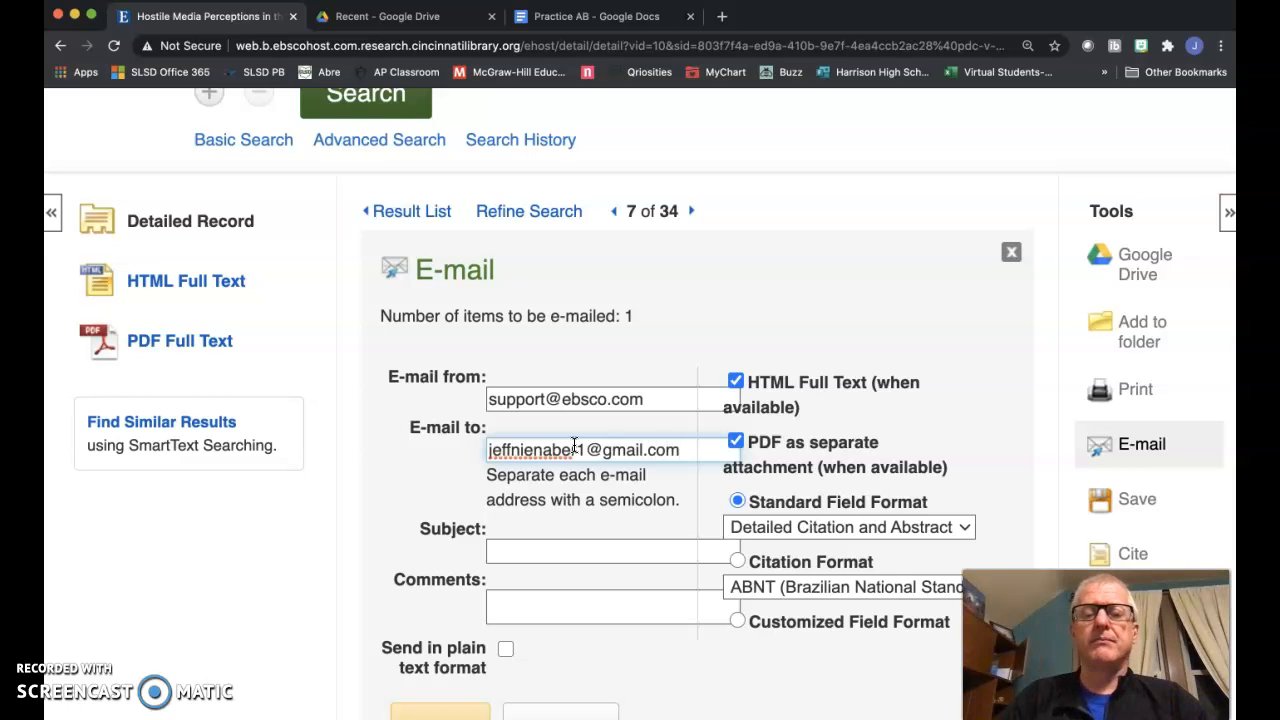
# Set the e-mail's citation format to APA (American Psychological Assoc.), send the article and return to its record
pyautogui.scroll(-2, 575, 443)
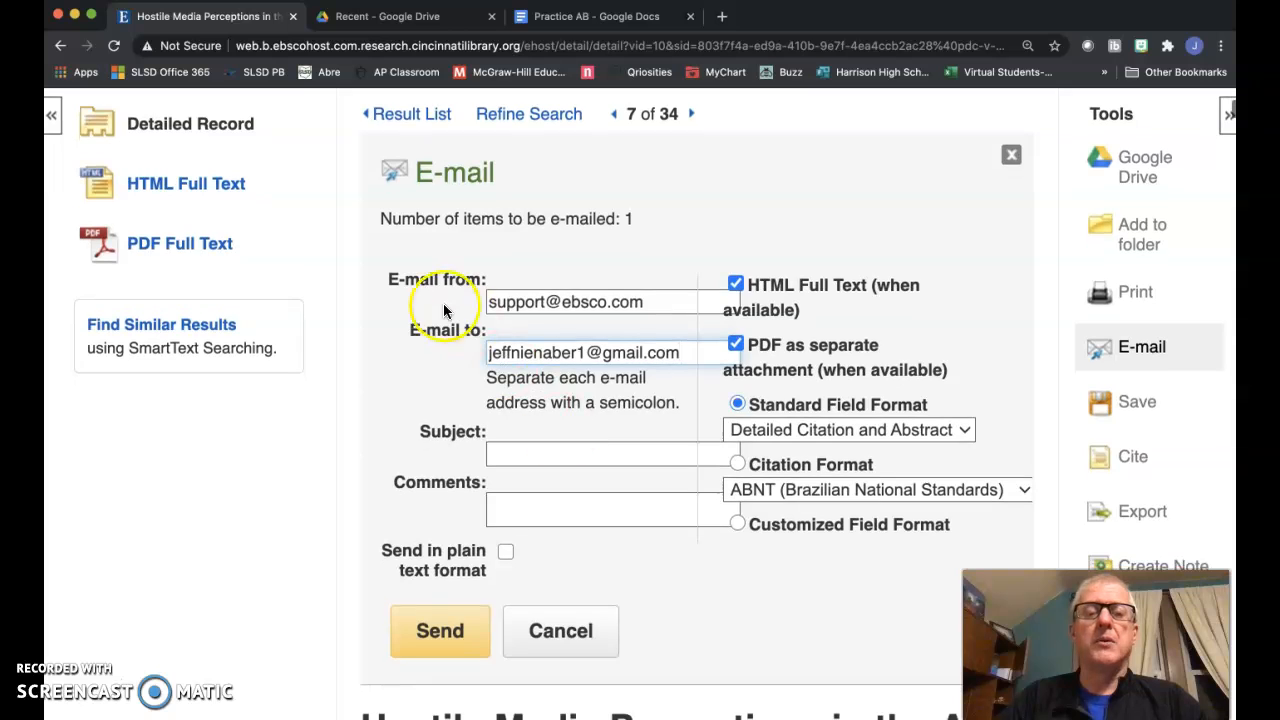
pyautogui.scroll(-3, 578, 340)
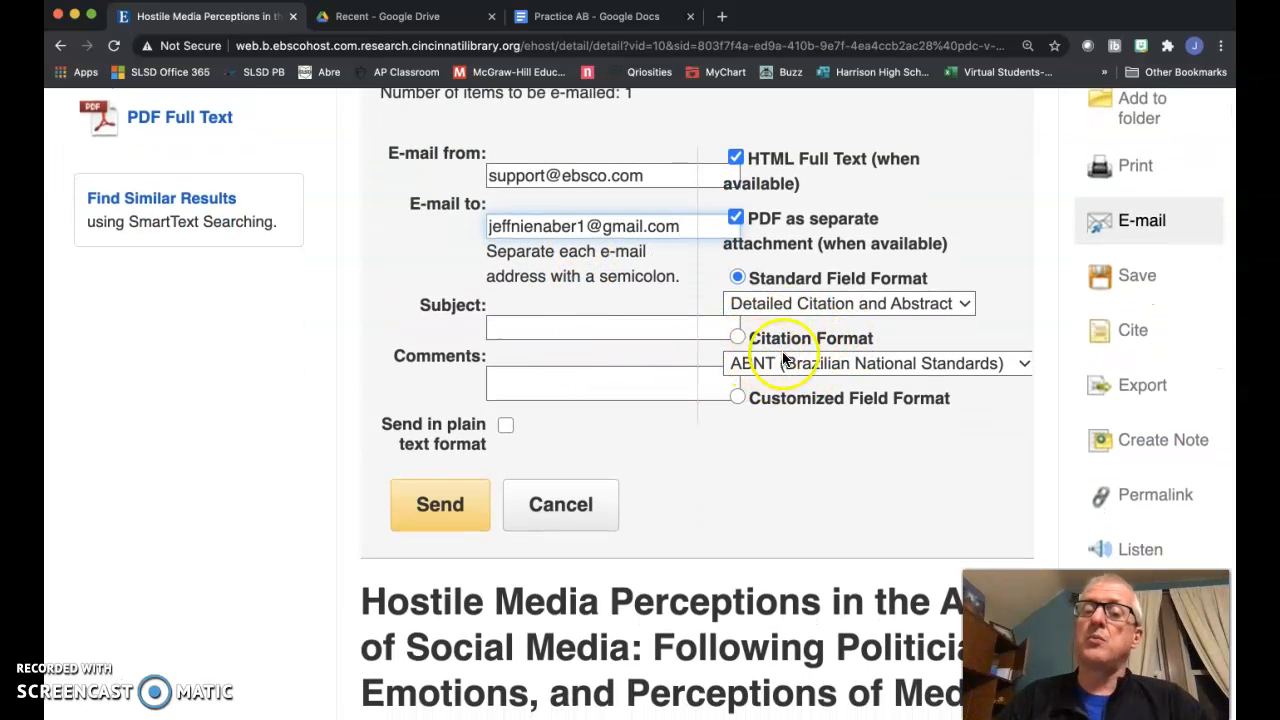
pyautogui.click(738, 338)
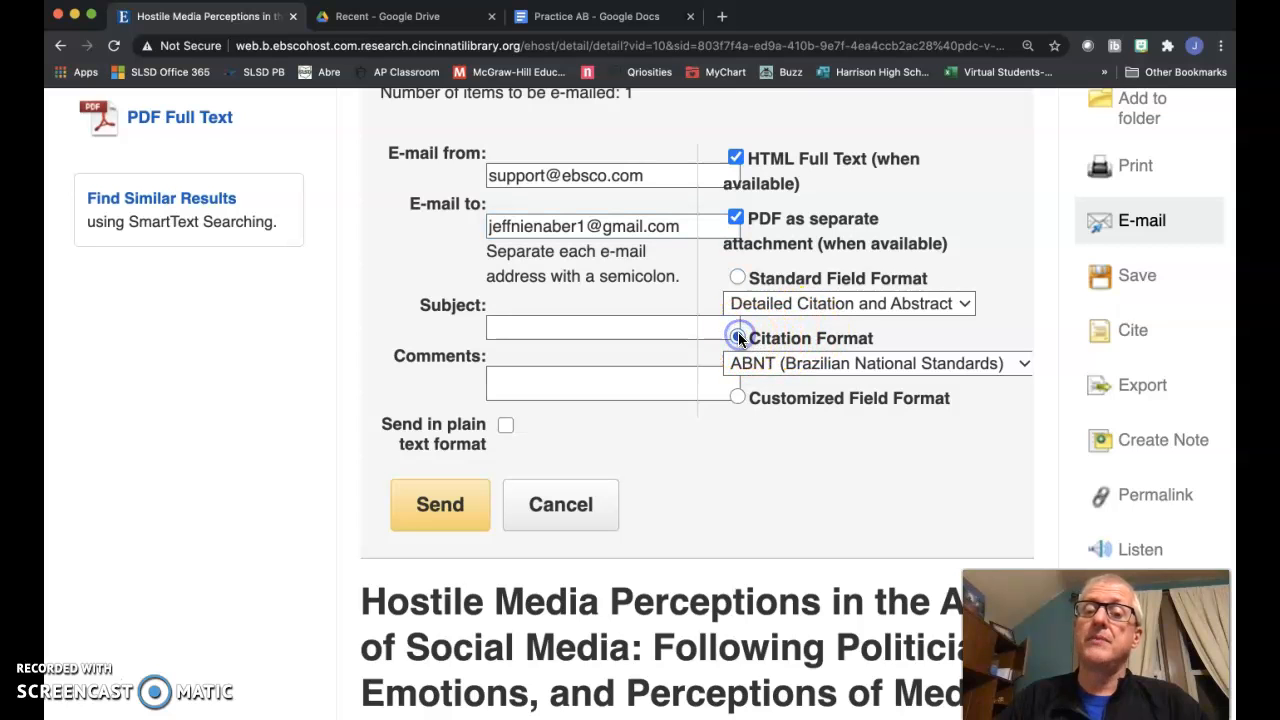
pyautogui.click(797, 366)
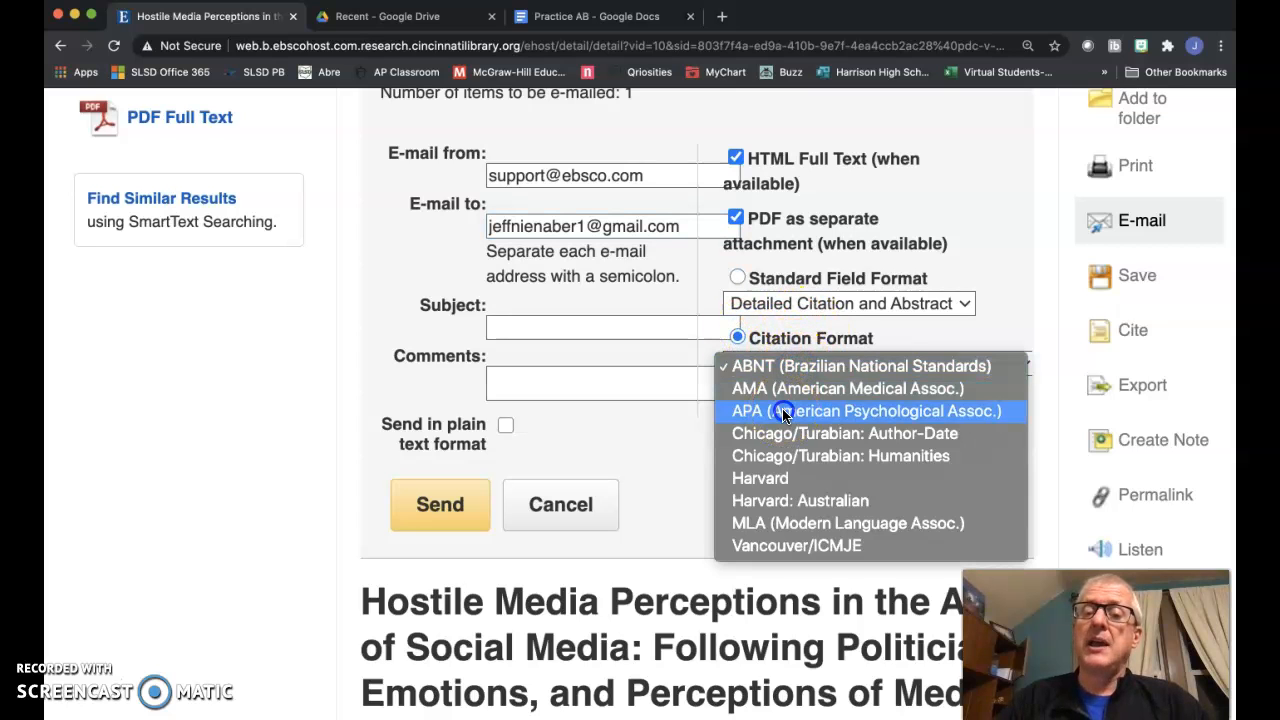
pyautogui.click(783, 411)
pyautogui.click(458, 504)
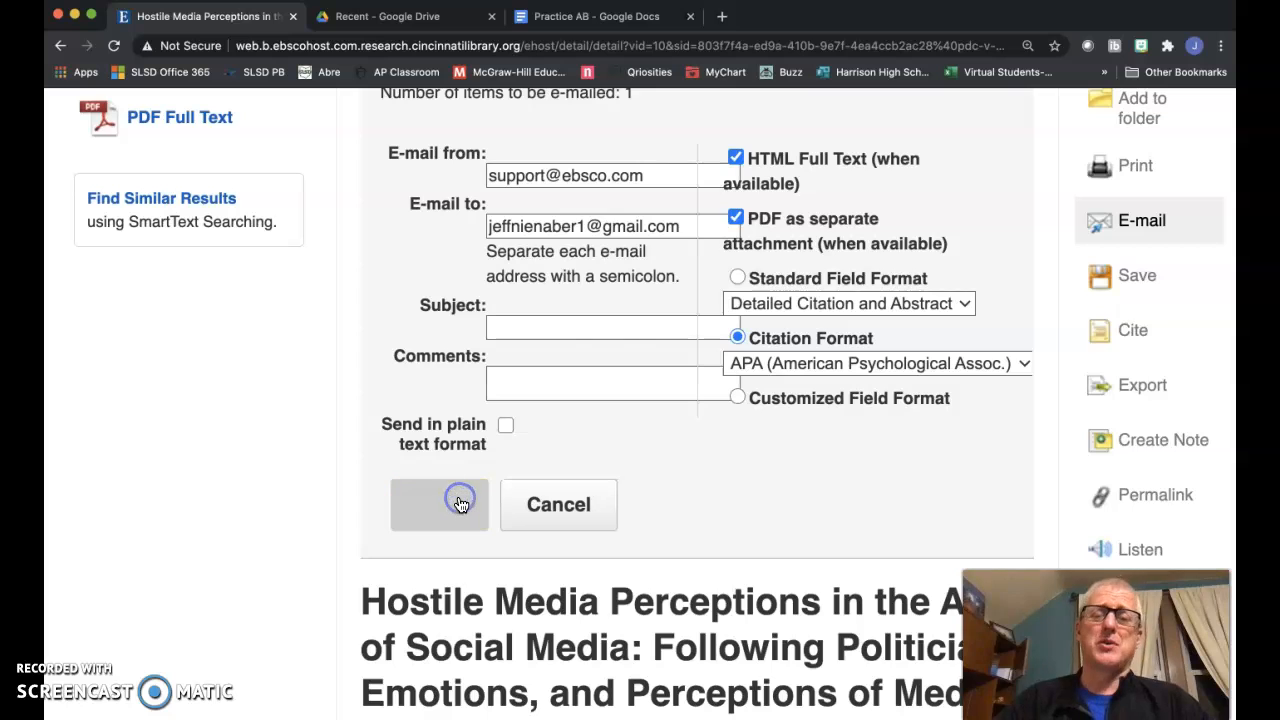
pyautogui.click(310, 418)
pyautogui.click(667, 408)
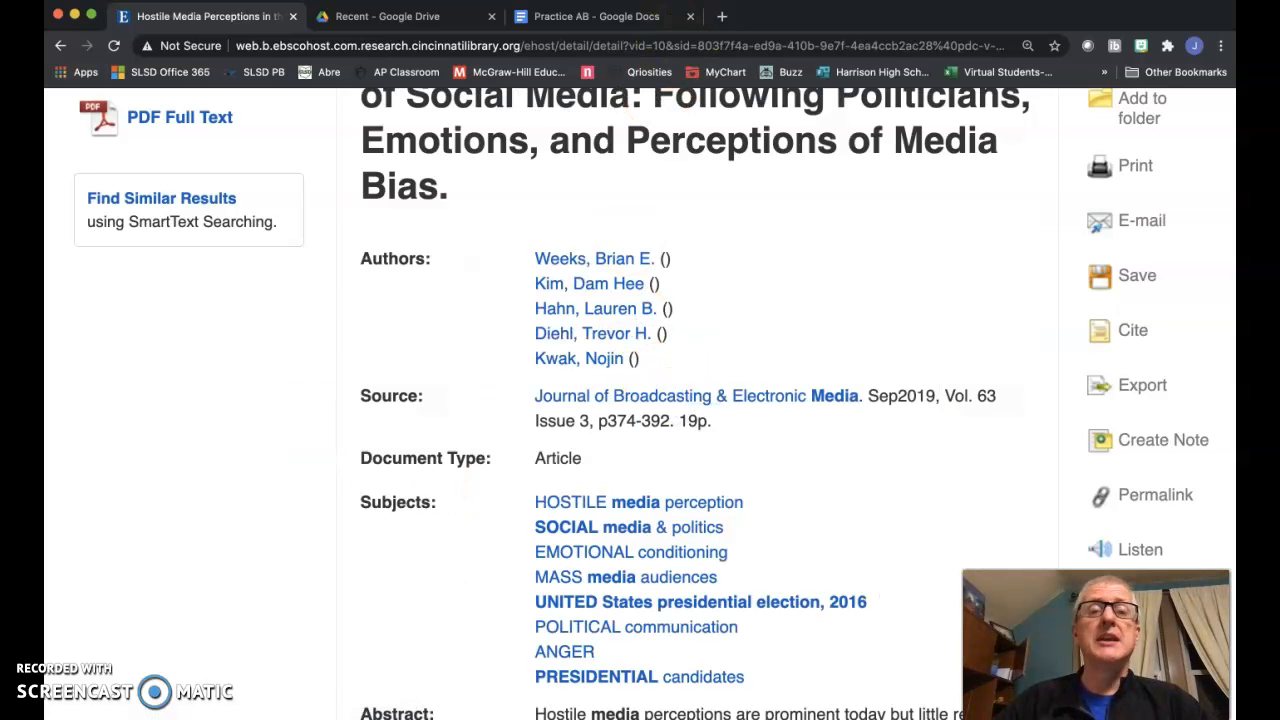
# Switch to Gmail in a new browser tab, refresh the inbox and open the "EBSCOhost E-mail Result" message
pyautogui.click(724, 18)
pyautogui.click(1075, 120)
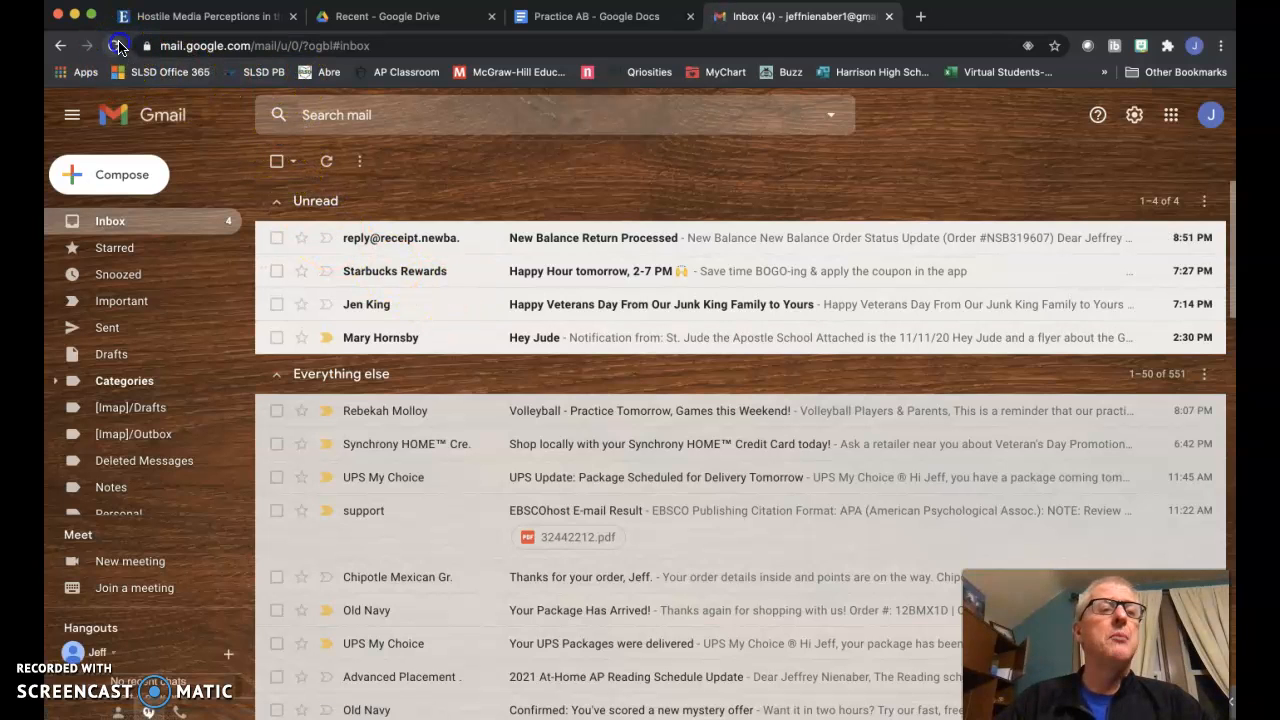
pyautogui.click(116, 46)
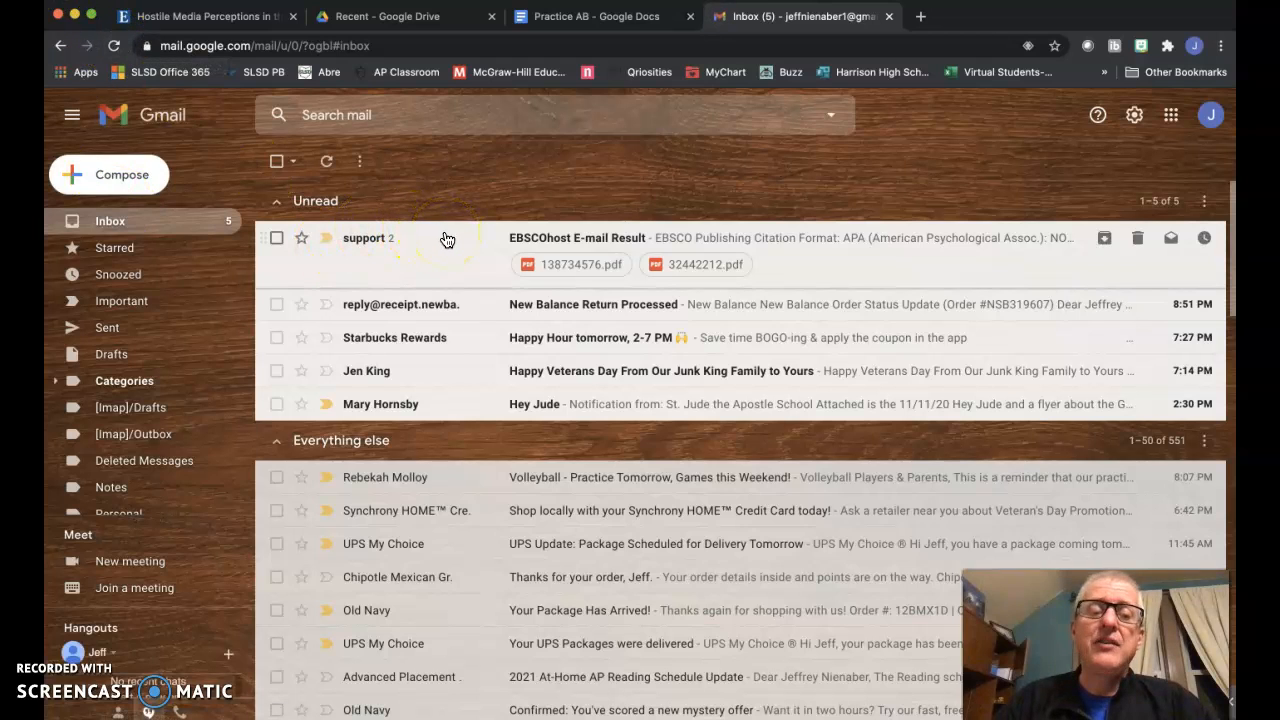
pyautogui.click(371, 240)
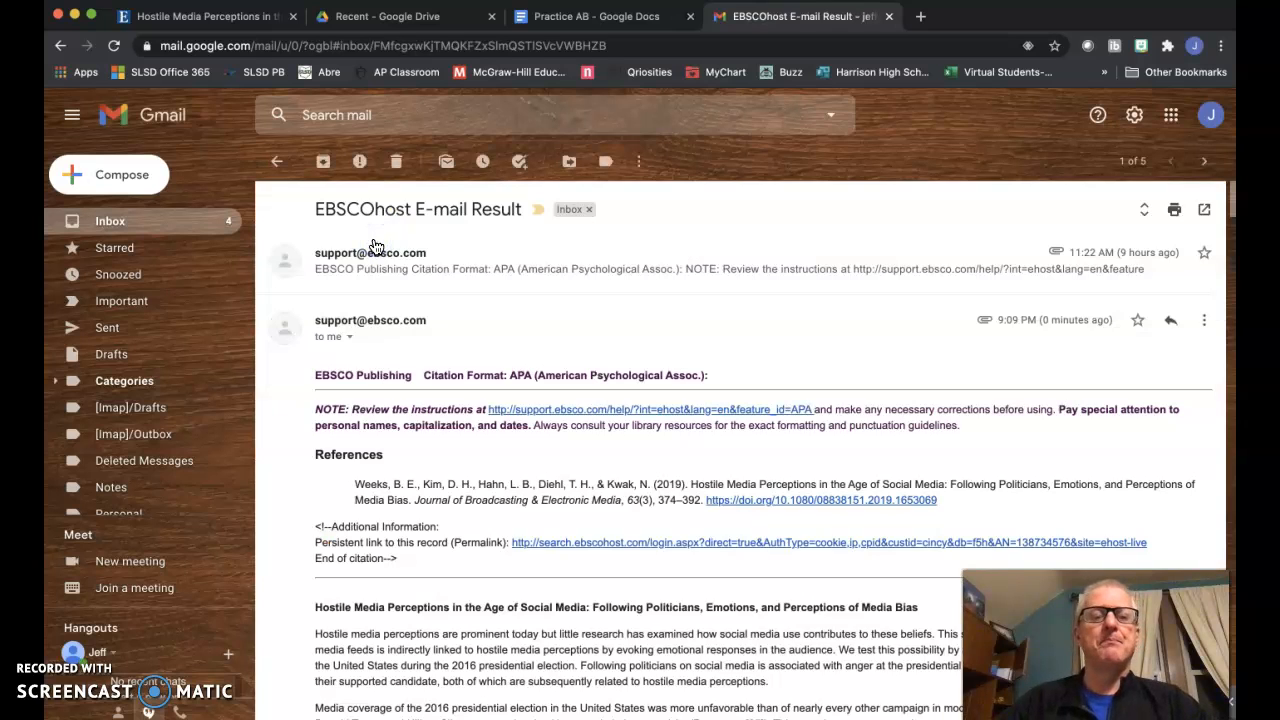
# Copy the article's APA reference from the e-mail and switch to the Practice AB document in Google Docs
pyautogui.scroll(-2, 452, 344)
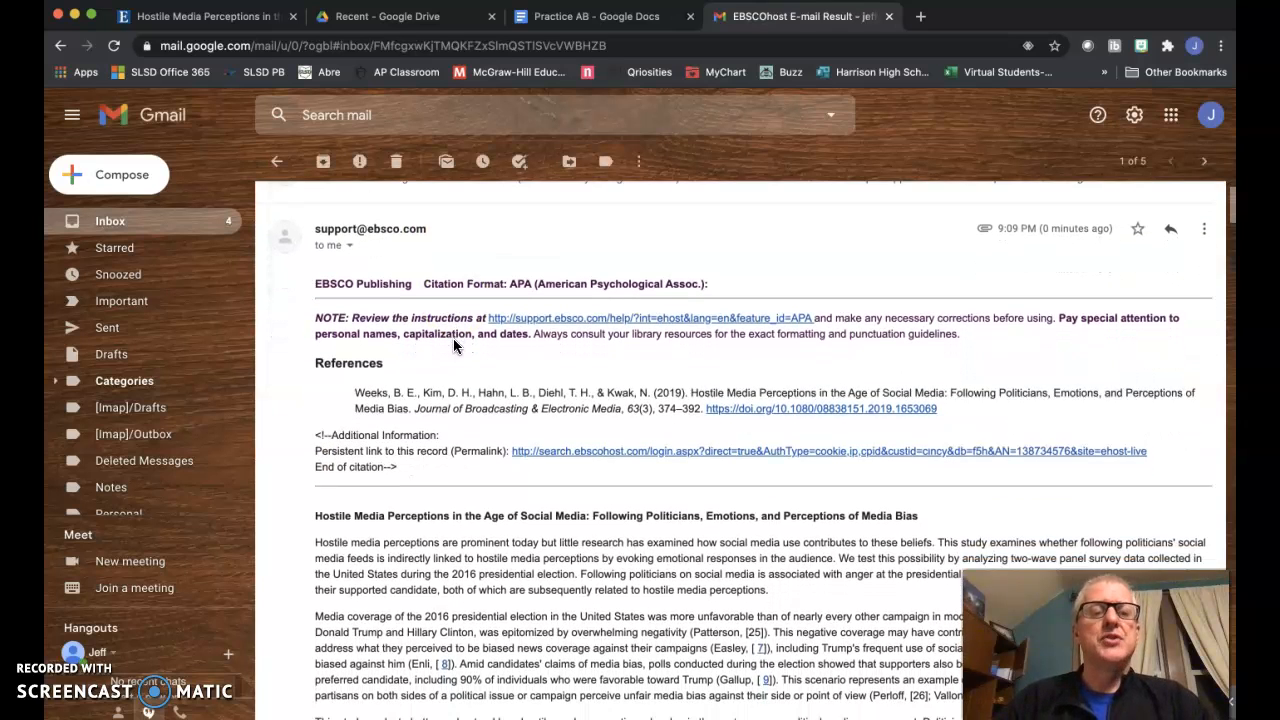
pyautogui.tripleClick(412, 388)
pyautogui.press('super+c')
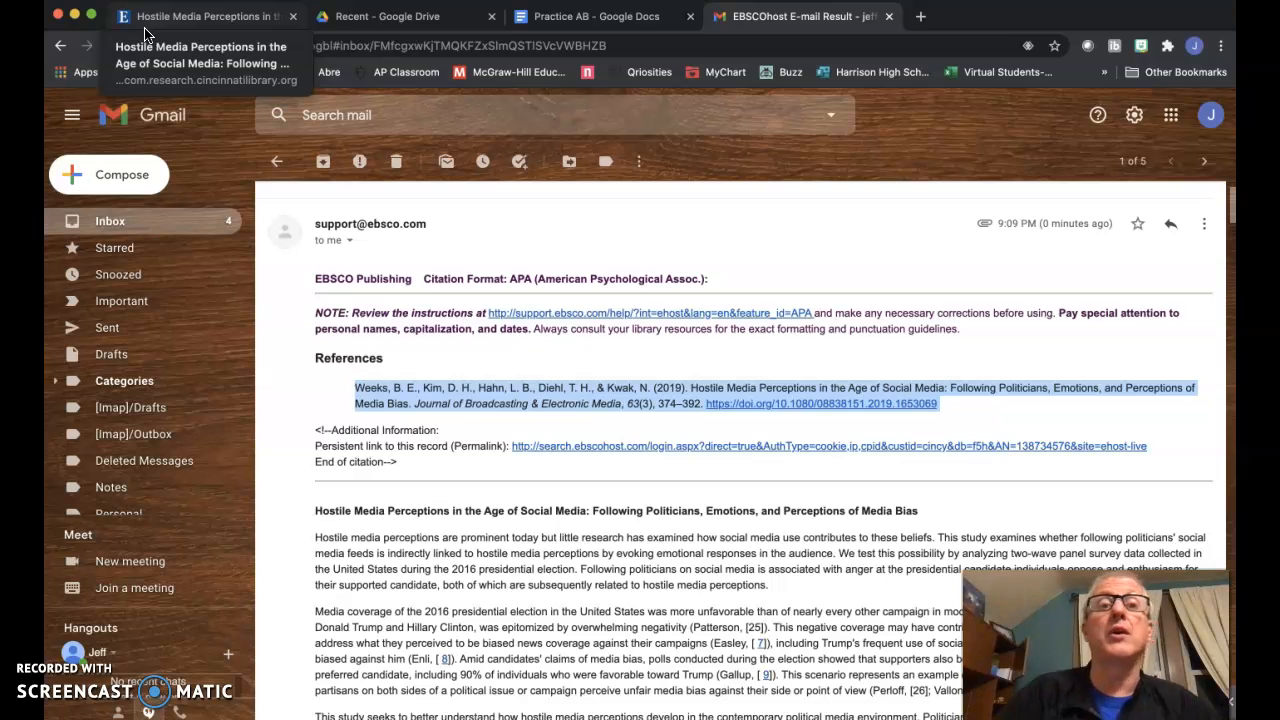
pyautogui.click(596, 25)
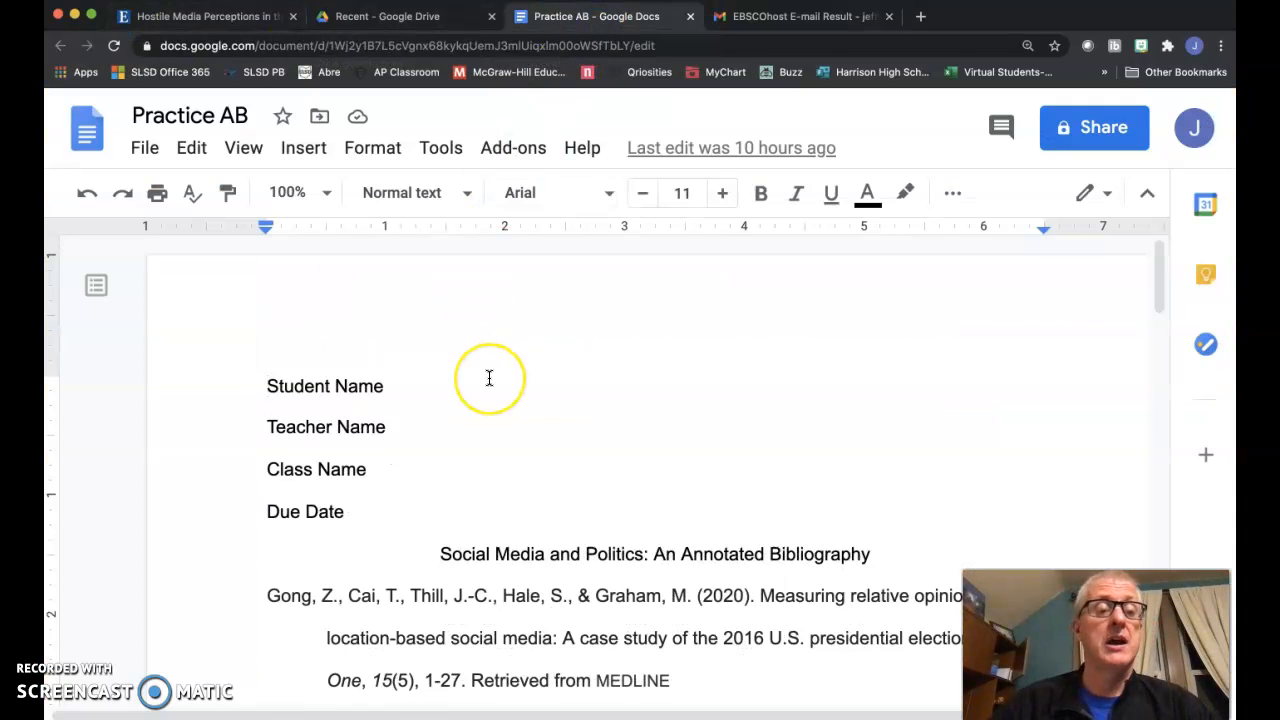
# Review the first author's surname in each existing bibliography entry to find the alphabetical place for the new reference
pyautogui.scroll(-2, 489, 376)
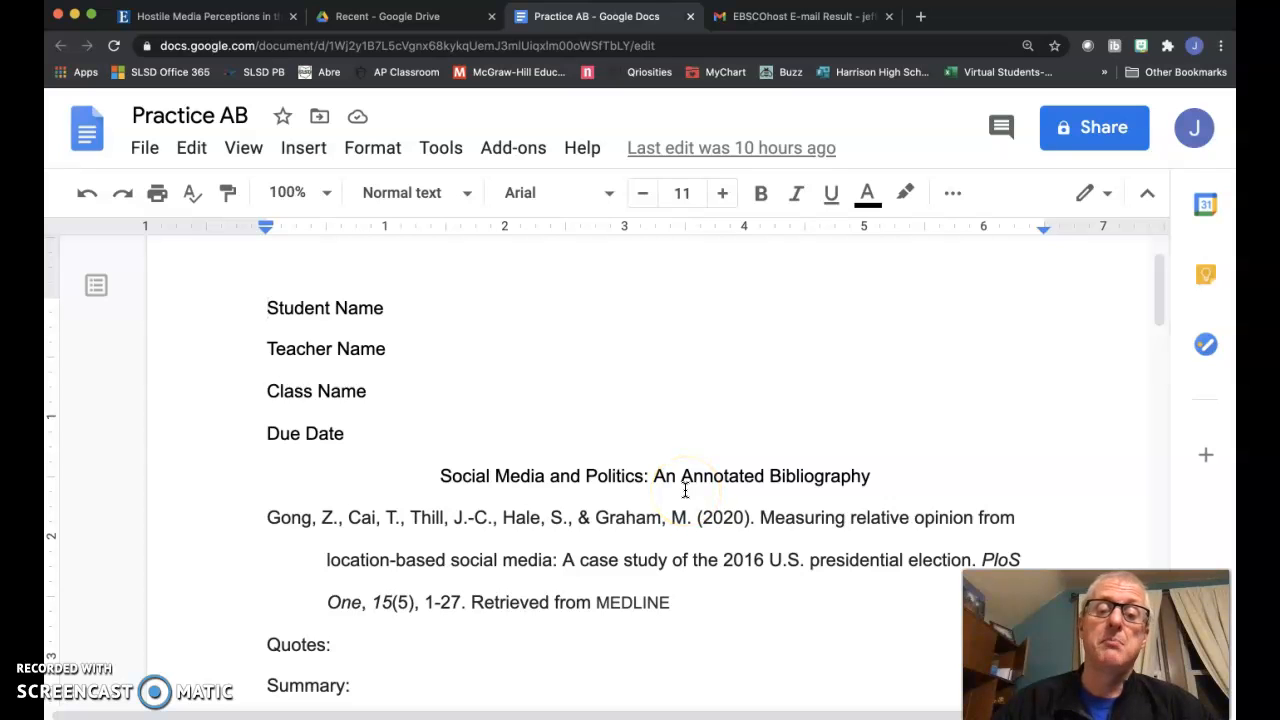
pyautogui.scroll(-5, 684, 489)
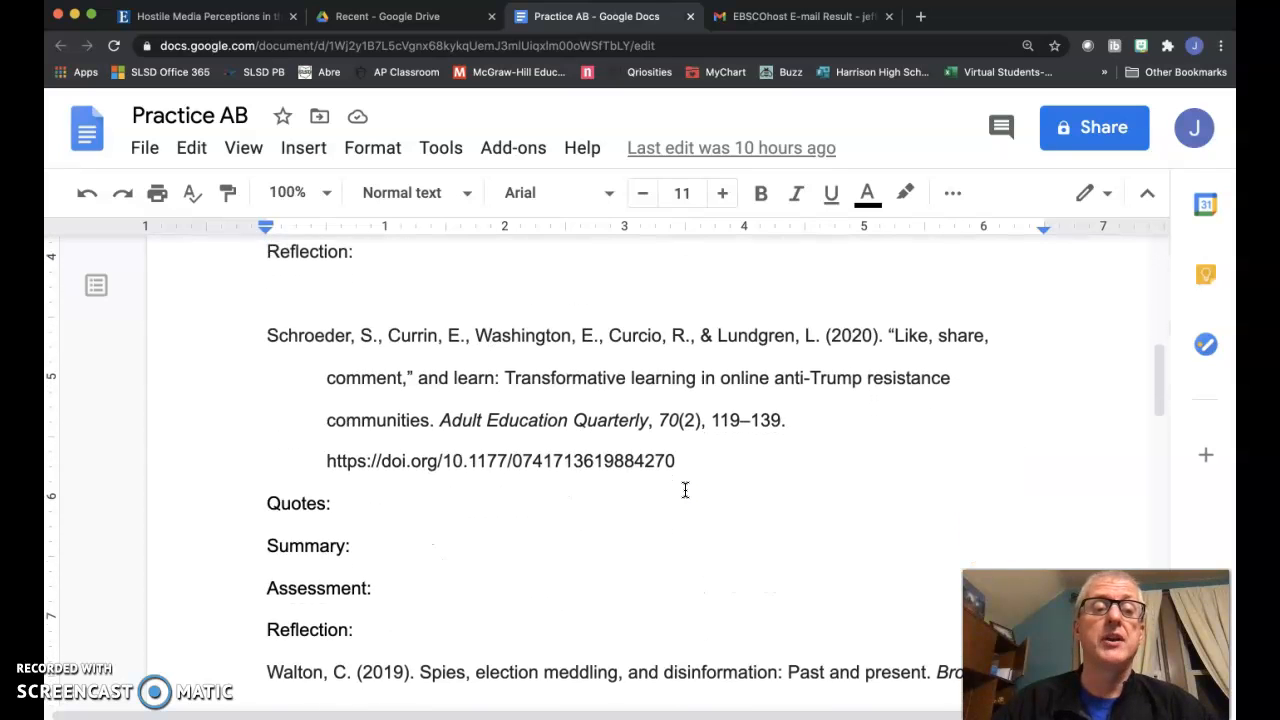
pyautogui.scroll(3, 684, 489)
pyautogui.scroll(-1, 436, 430)
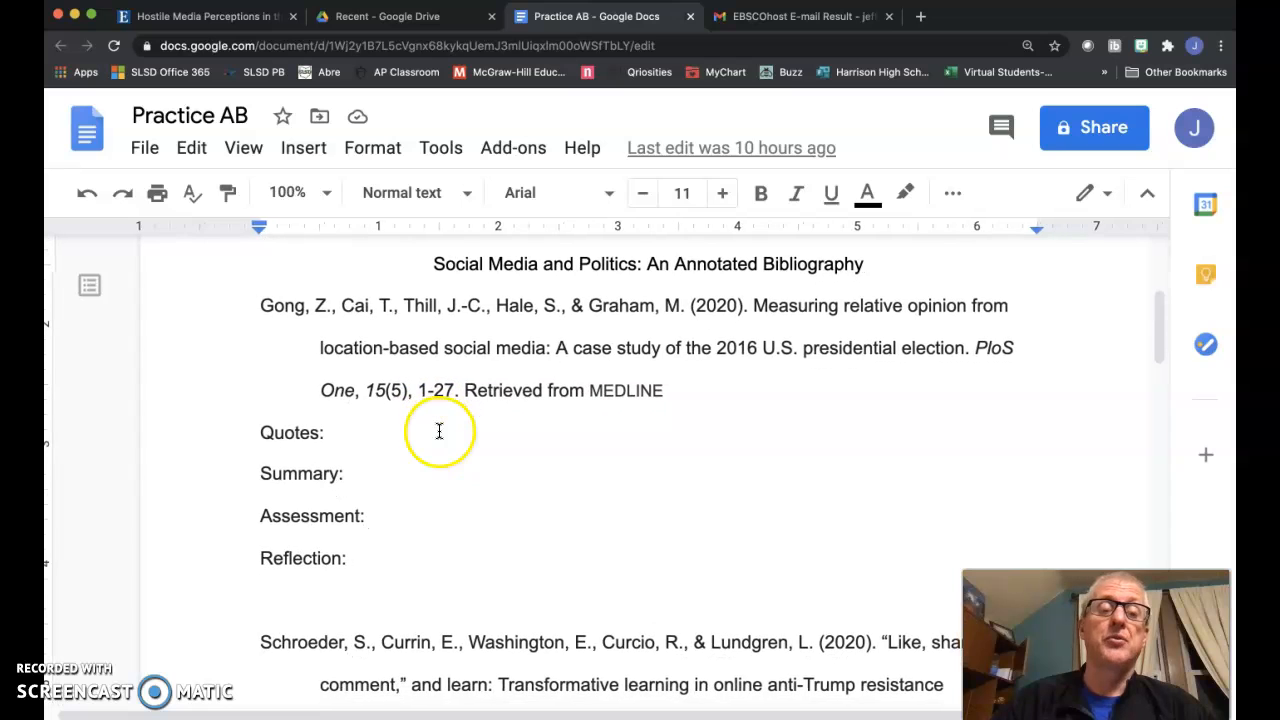
pyautogui.moveTo(262, 305); pyautogui.dragTo(297, 305)
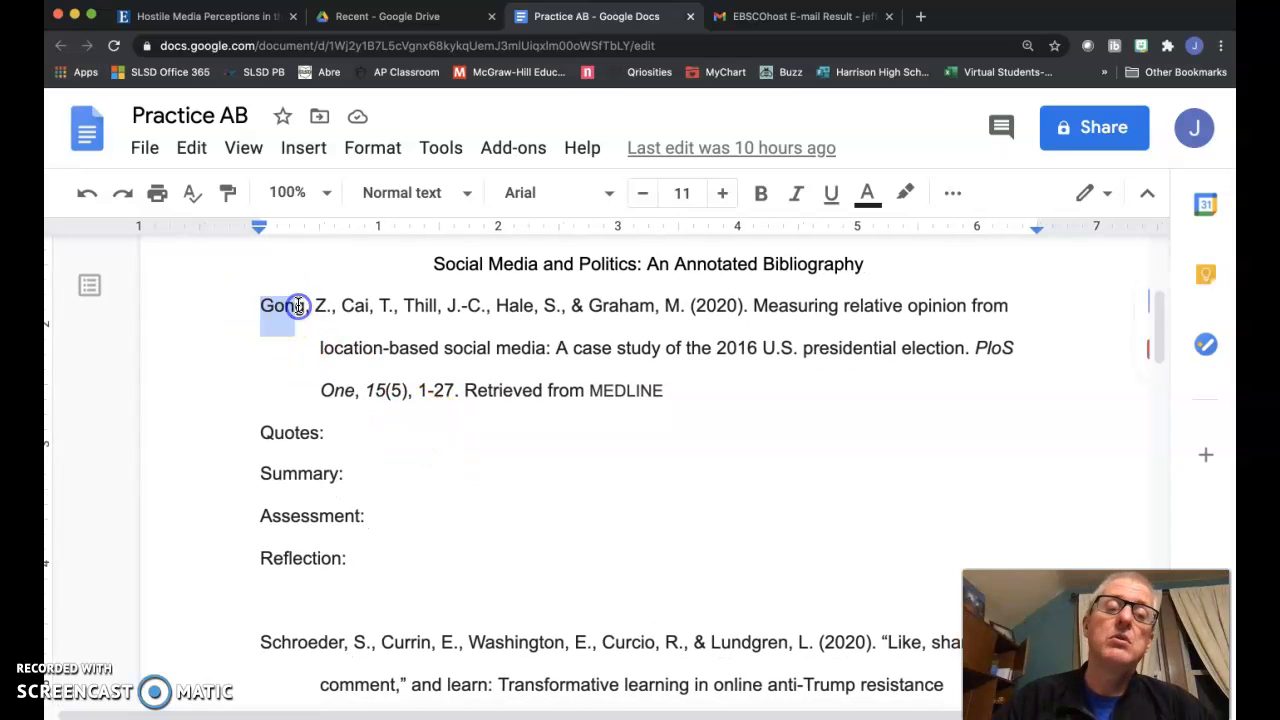
pyautogui.scroll(-2, 297, 305)
pyautogui.scroll(-2, 300, 294)
pyautogui.moveTo(259, 501); pyautogui.dragTo(317, 503)
pyautogui.scroll(-3, 315, 504)
pyautogui.scroll(-5, 315, 504)
pyautogui.moveTo(261, 466); pyautogui.dragTo(291, 466)
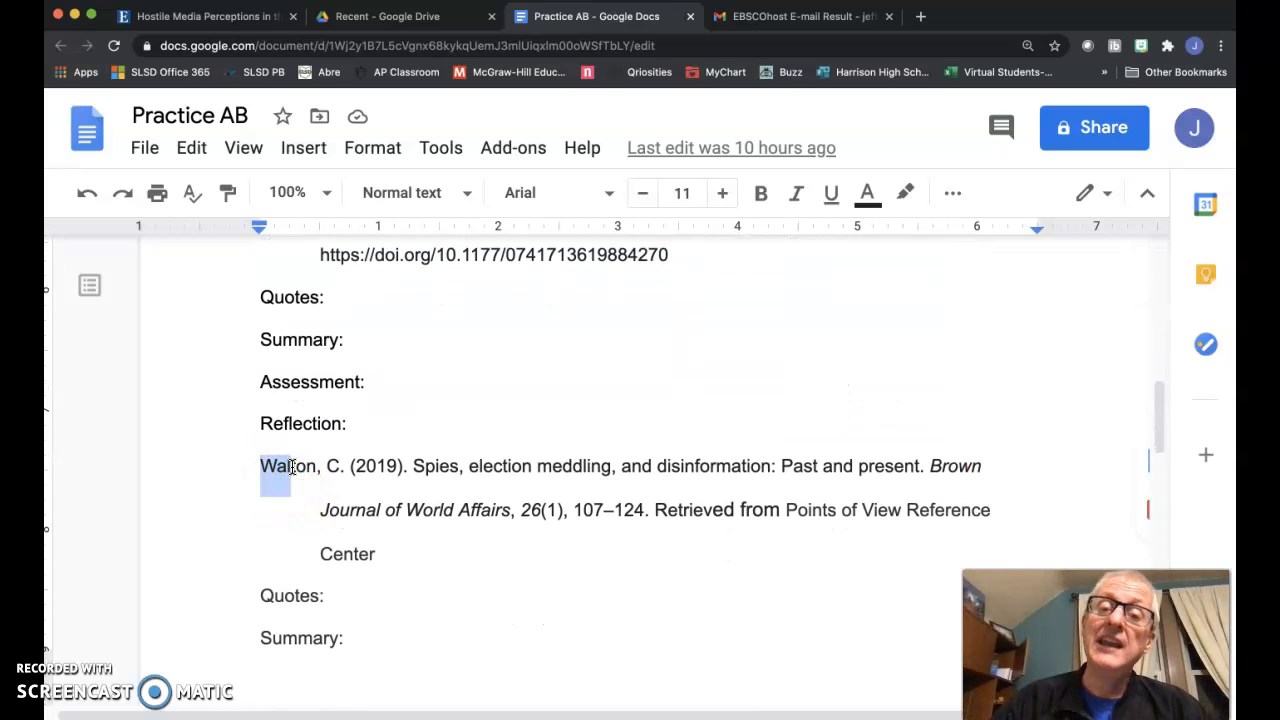
# Paste the copied APA reference below the last entry's Reflection line at the end of the annotated bibliography
pyautogui.scroll(-11, 291, 460)
pyautogui.click(291, 451)
pyautogui.click(254, 441)
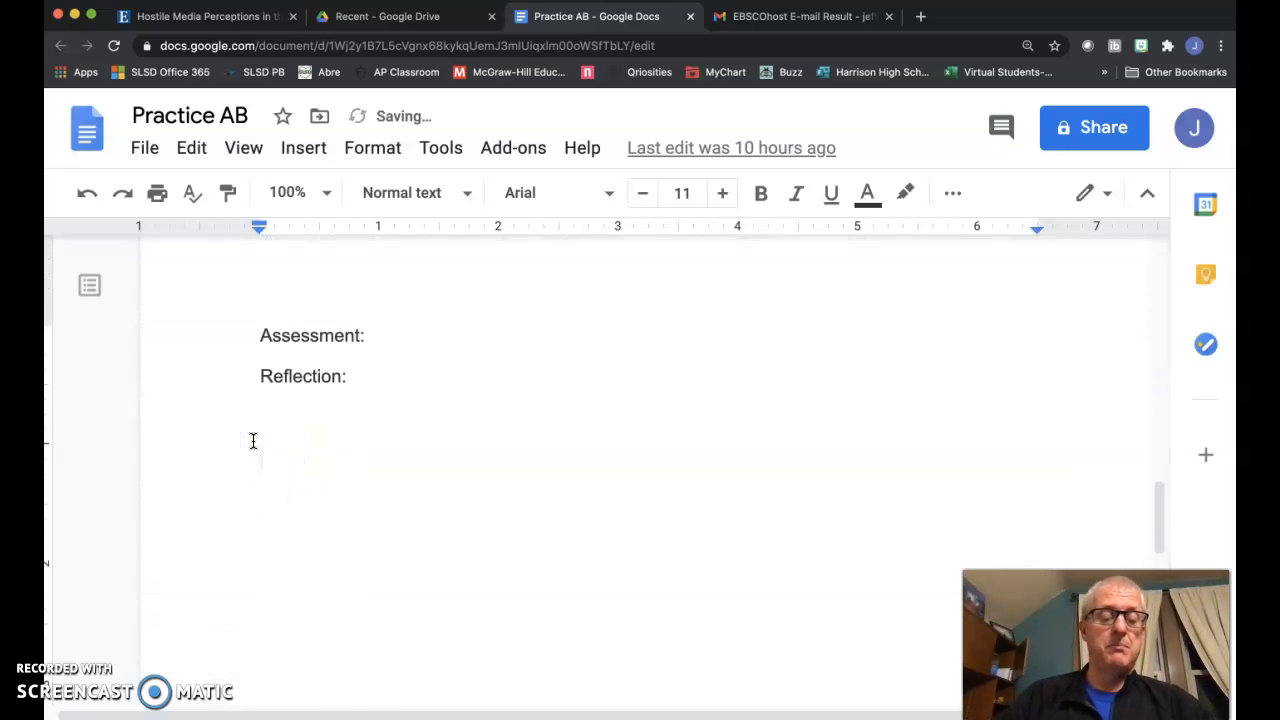
pyautogui.press('super+v')
# Remove the indent from the pasted "Hostile Media Perceptions" reference so it starts at the page margin
pyautogui.click(317, 371)
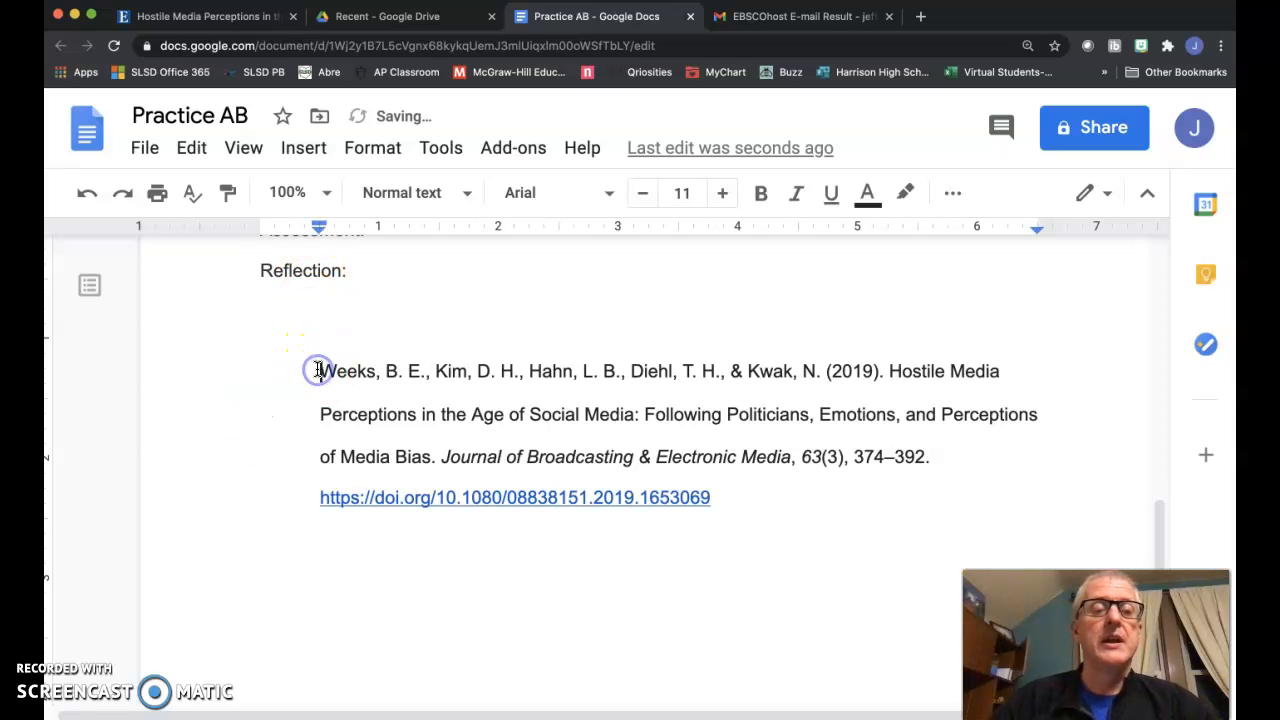
pyautogui.scroll(10, 317, 370)
pyautogui.click(253, 295)
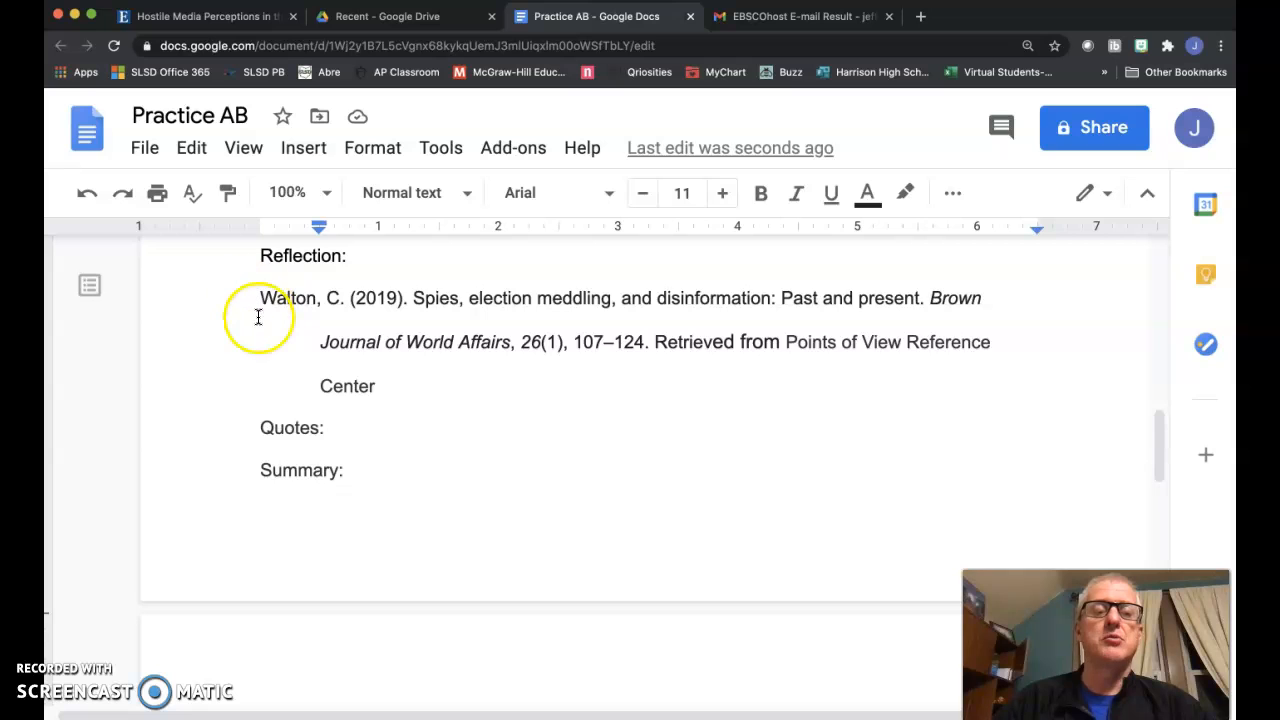
pyautogui.scroll(-5, 258, 317)
pyautogui.press('BackSpace')
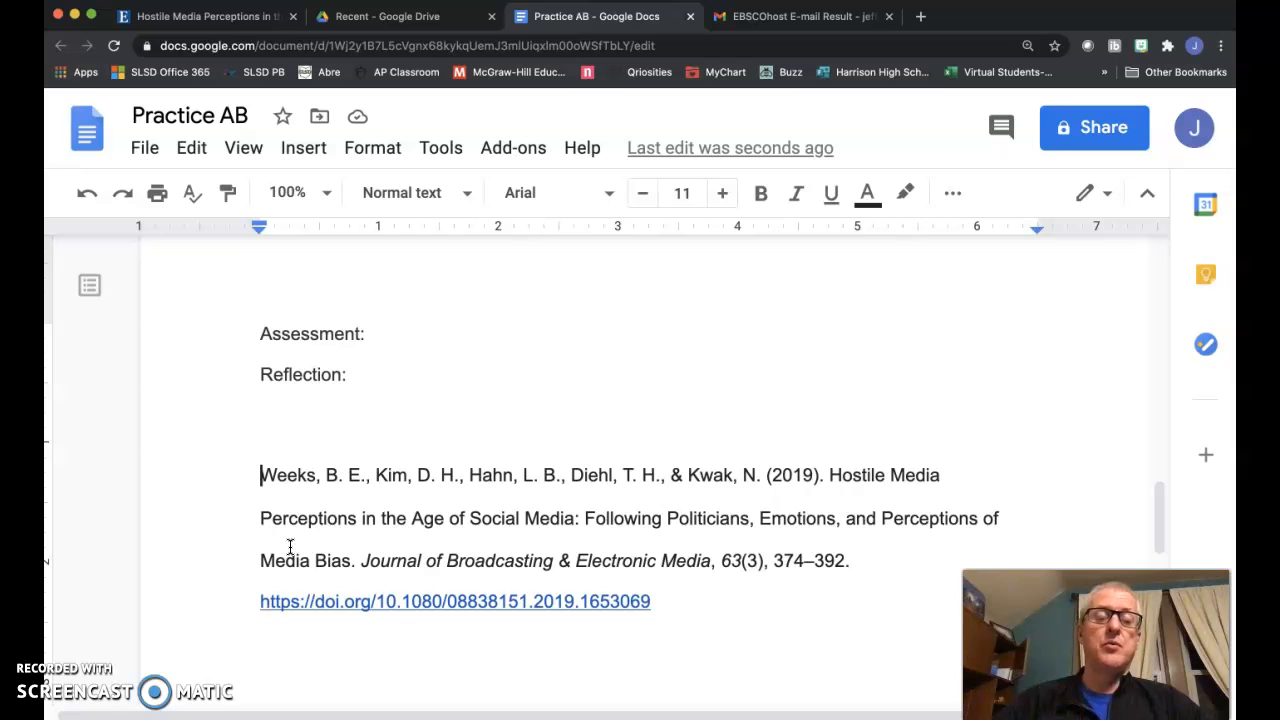
# Break the new reference before "Perceptions in the Age" and indent all its continuation lines one level, matching the hanging indent of the other entries
pyautogui.scroll(5, 280, 530)
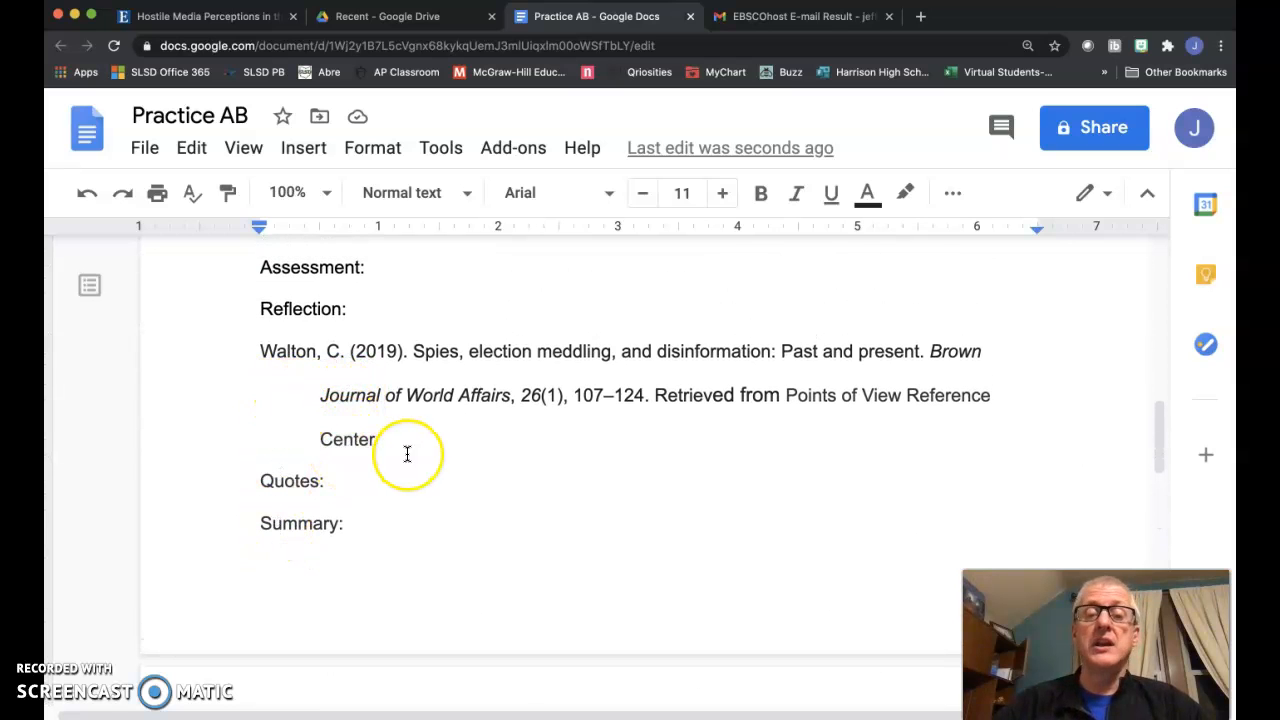
pyautogui.scroll(-6, 407, 454)
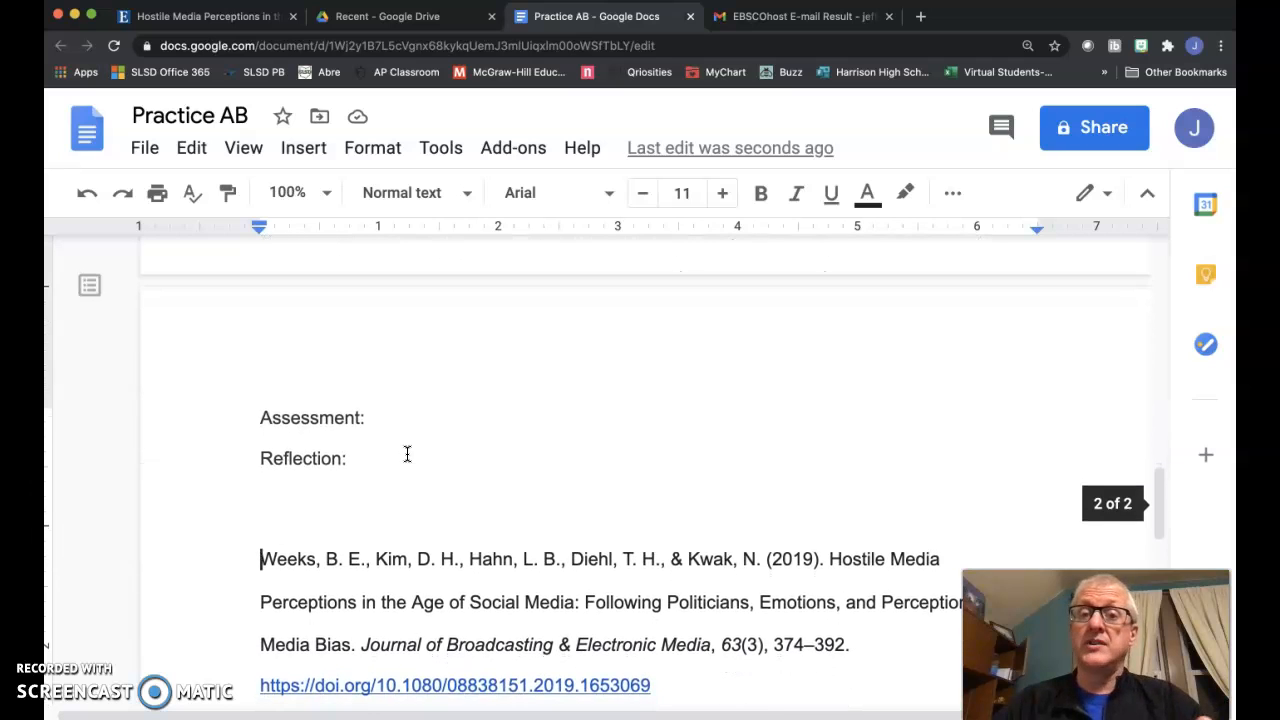
pyautogui.scroll(-1, 407, 454)
pyautogui.click(259, 330)
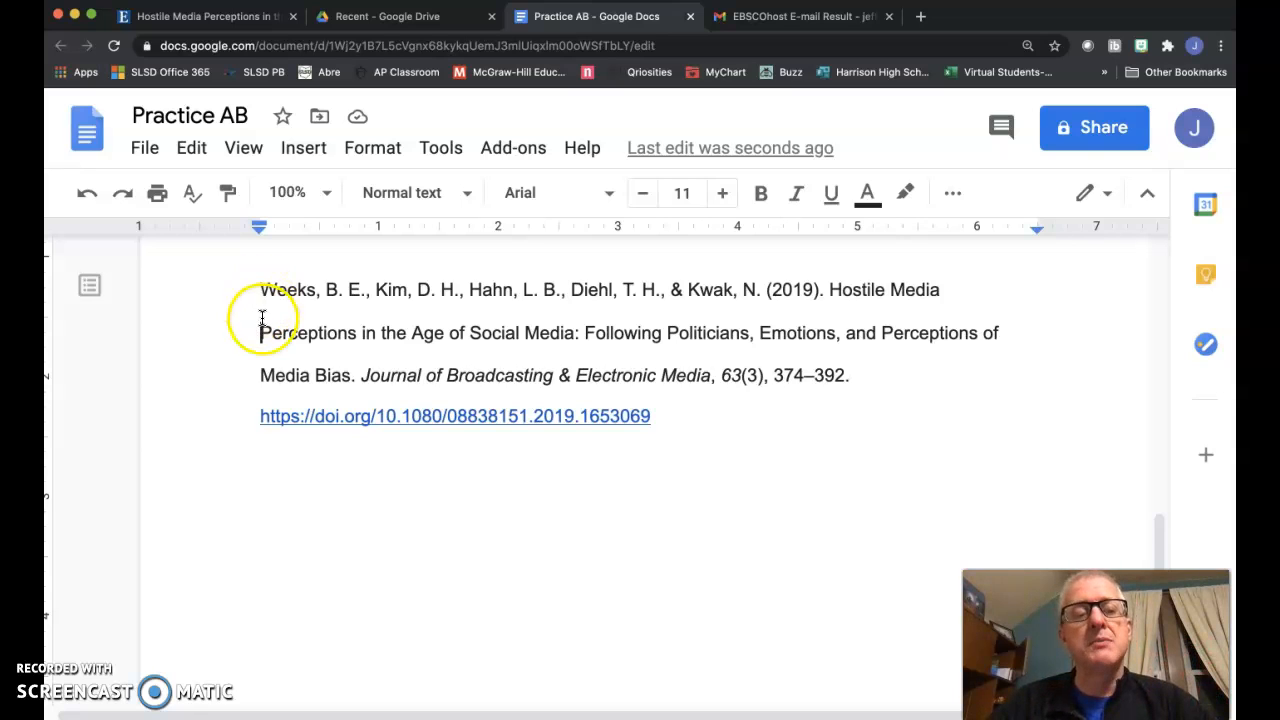
pyautogui.press('Return')
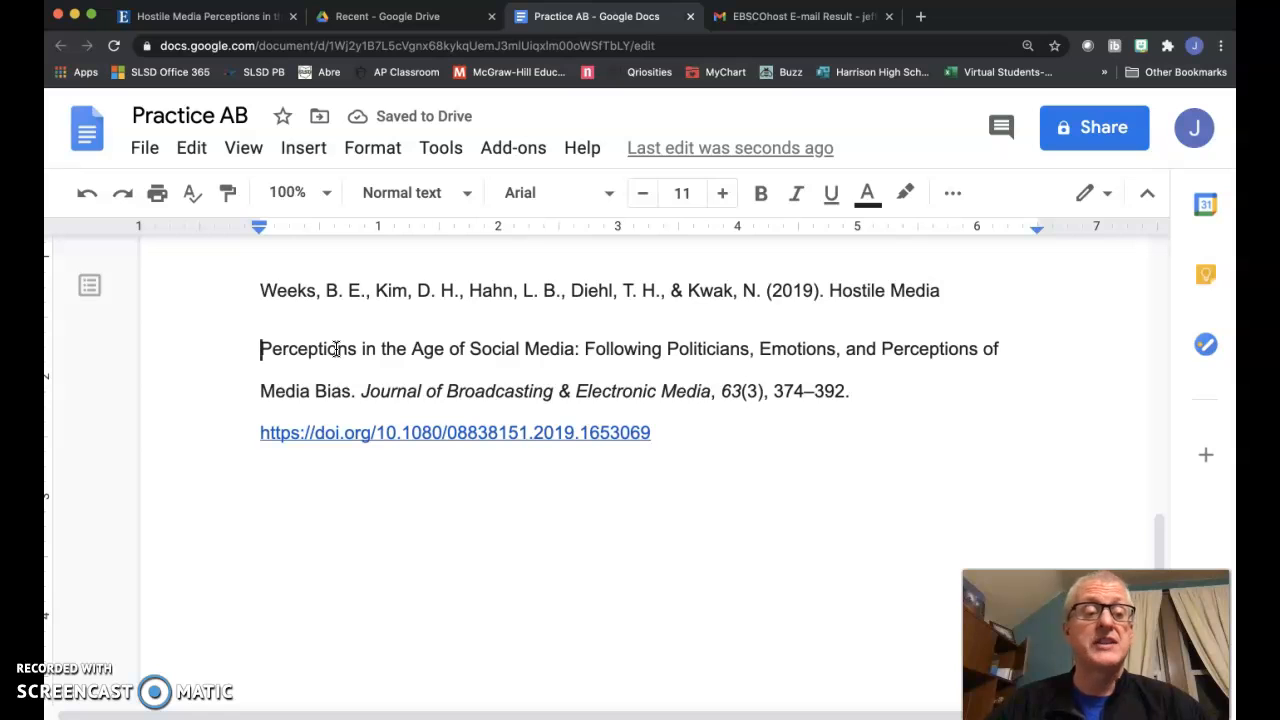
pyautogui.press('Tab')
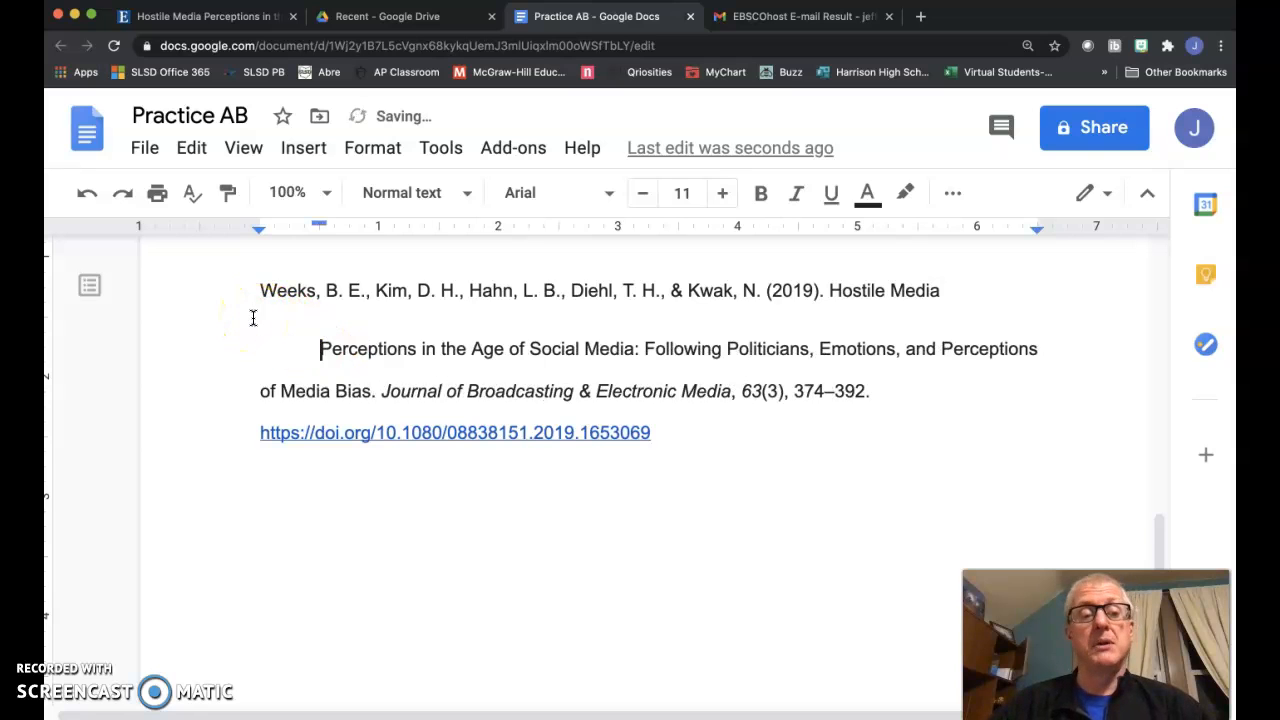
pyautogui.click(253, 390)
pyautogui.press('Tab')
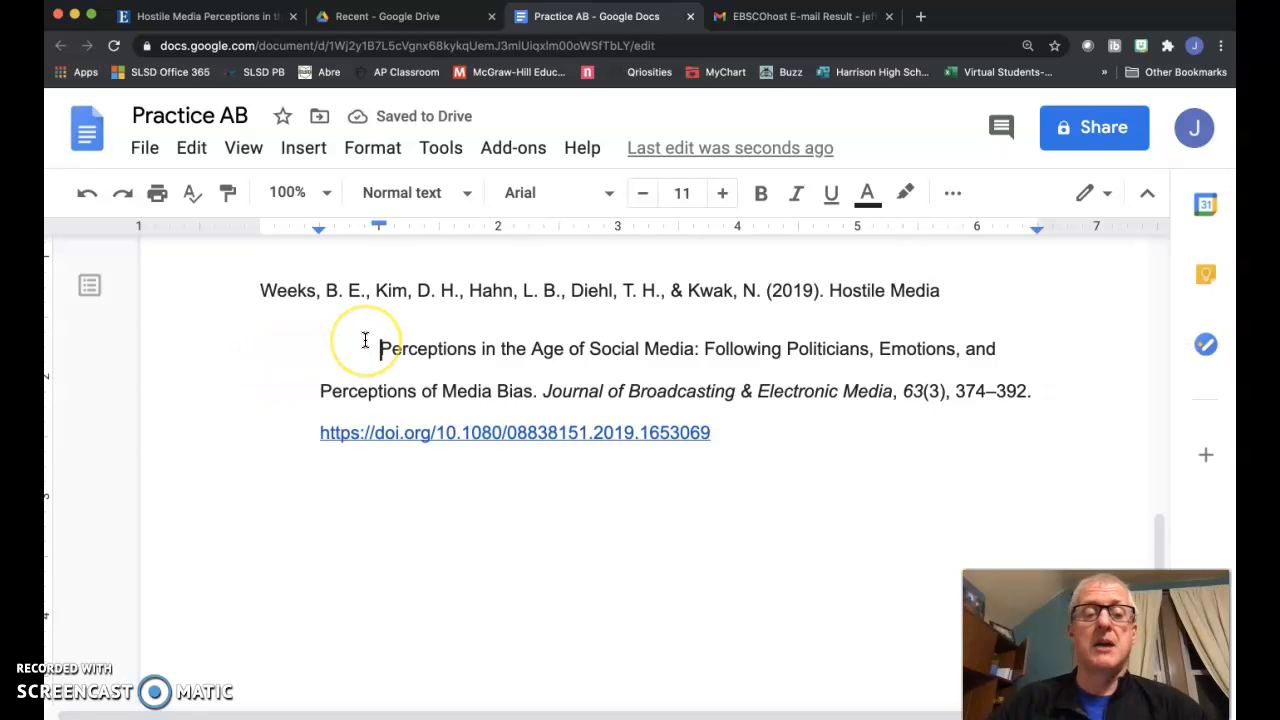
pyautogui.press('BackSpace')
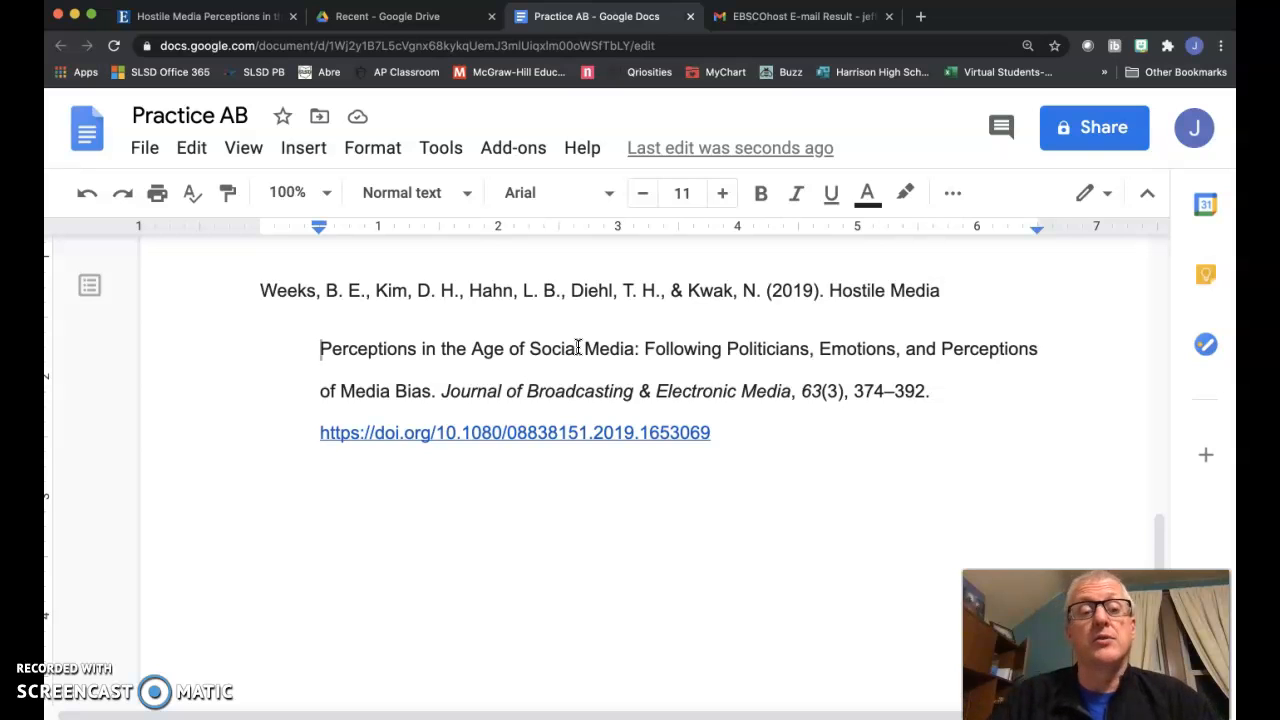
# Remove the space after and before the paragraphs across the new reference's first and second lines
pyautogui.click(543, 286)
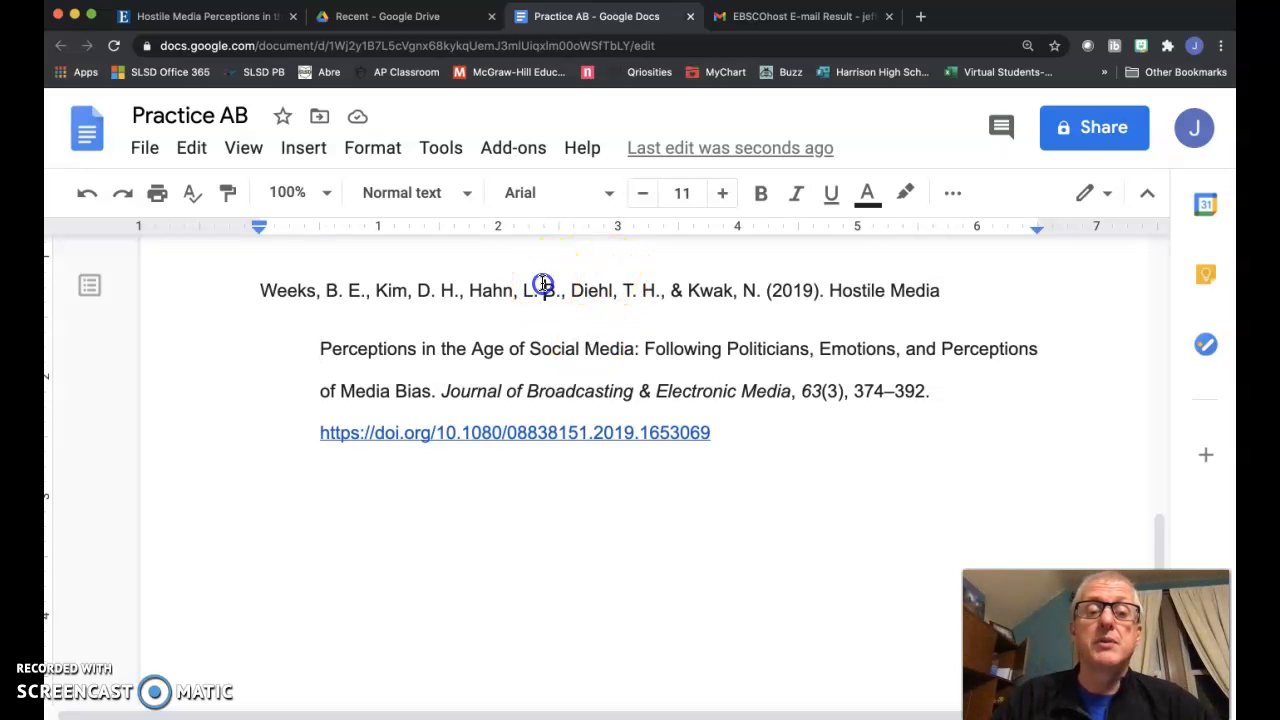
pyautogui.moveTo(545, 335); pyautogui.dragTo(545, 352)
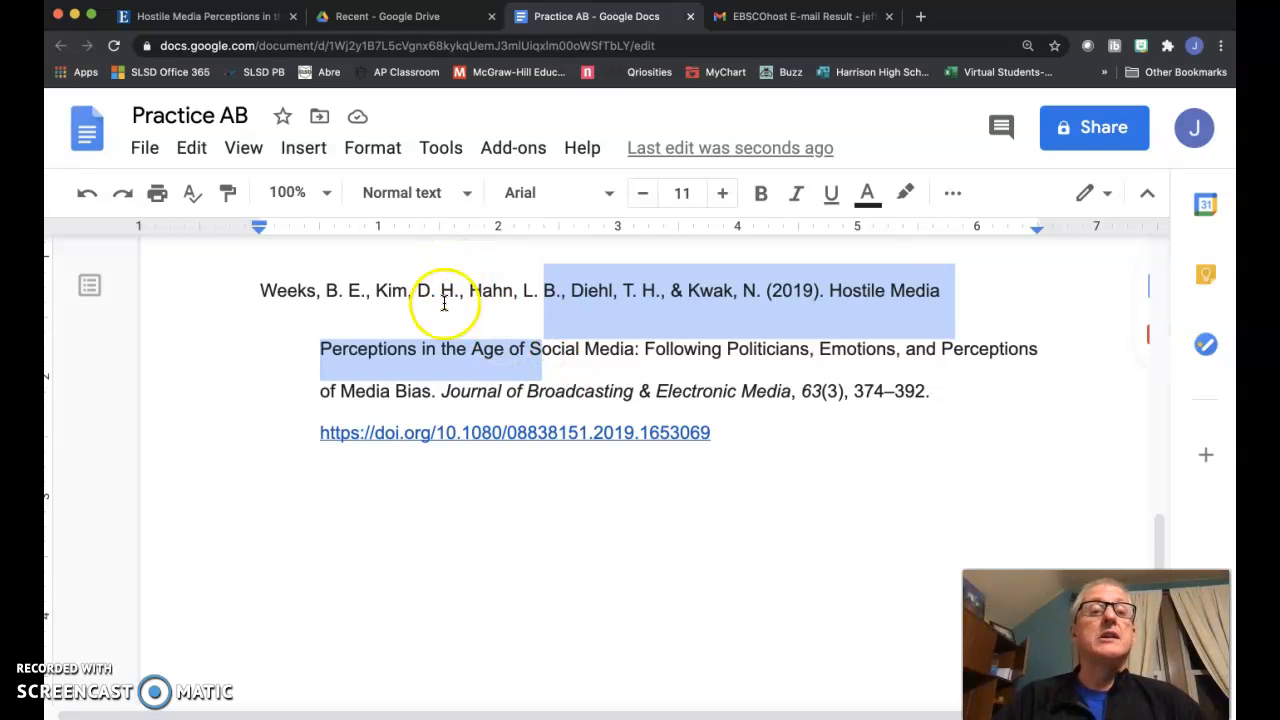
pyautogui.click(952, 192)
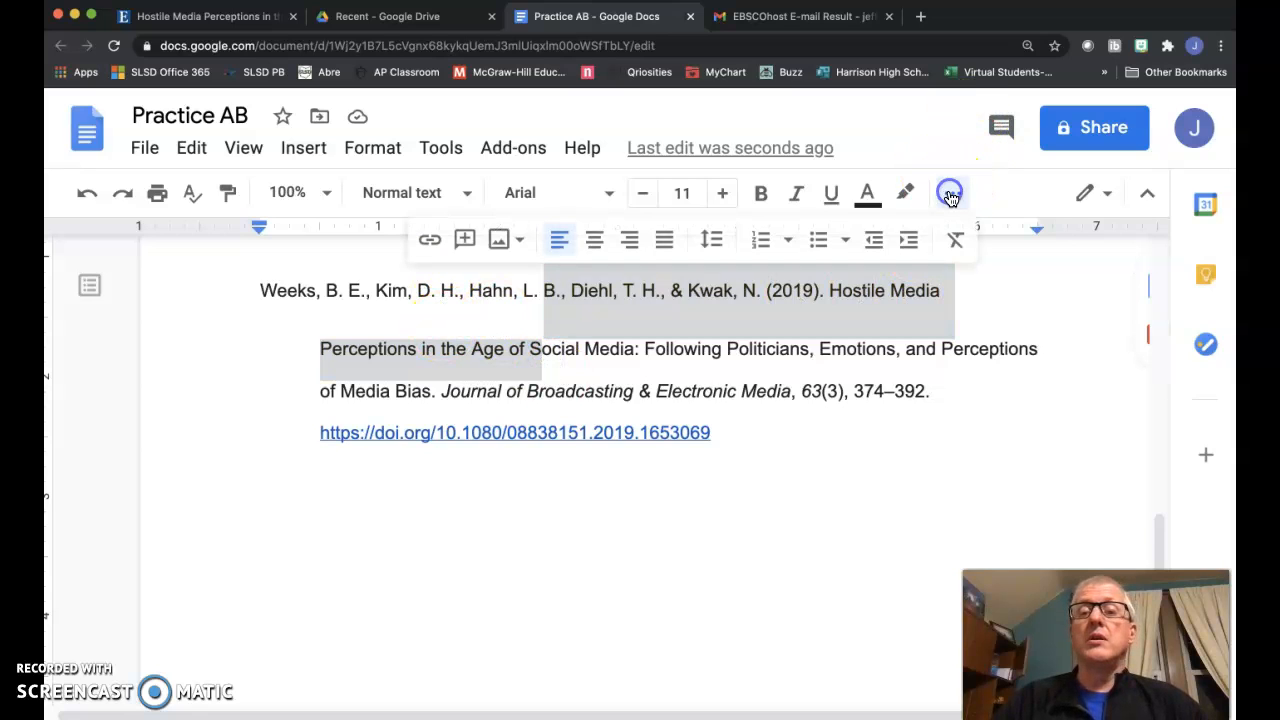
pyautogui.click(715, 242)
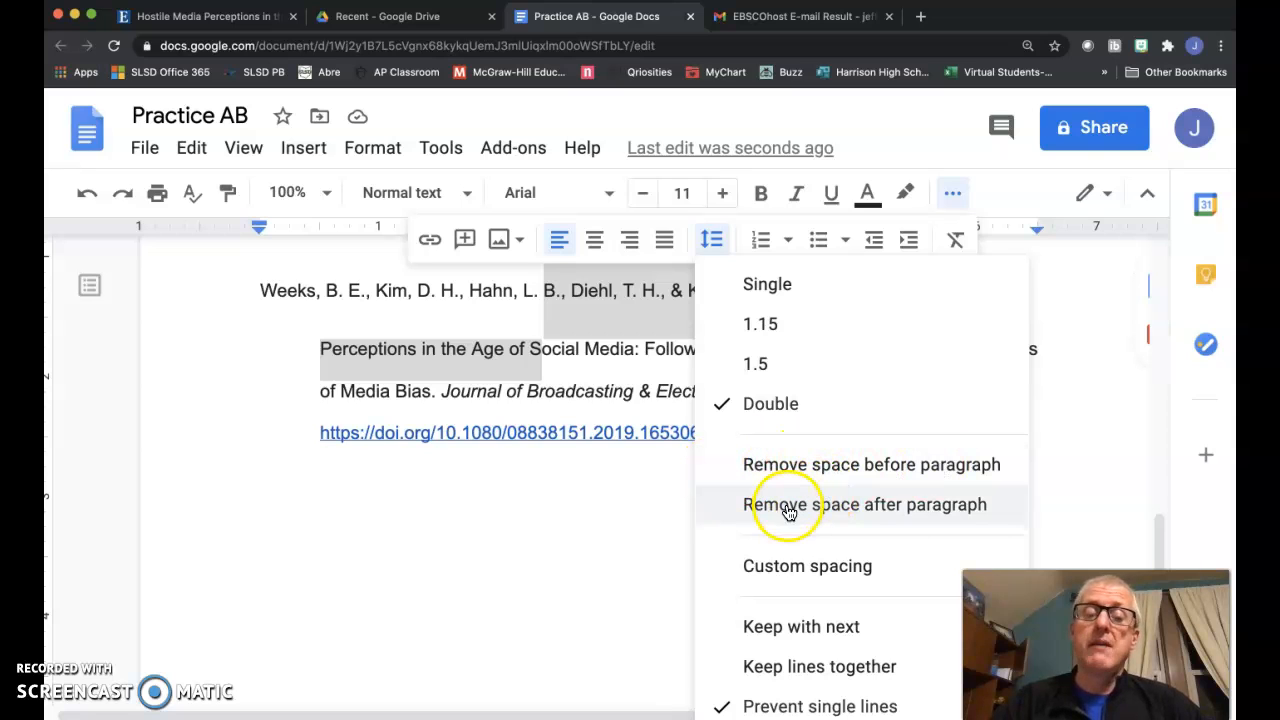
pyautogui.click(905, 510)
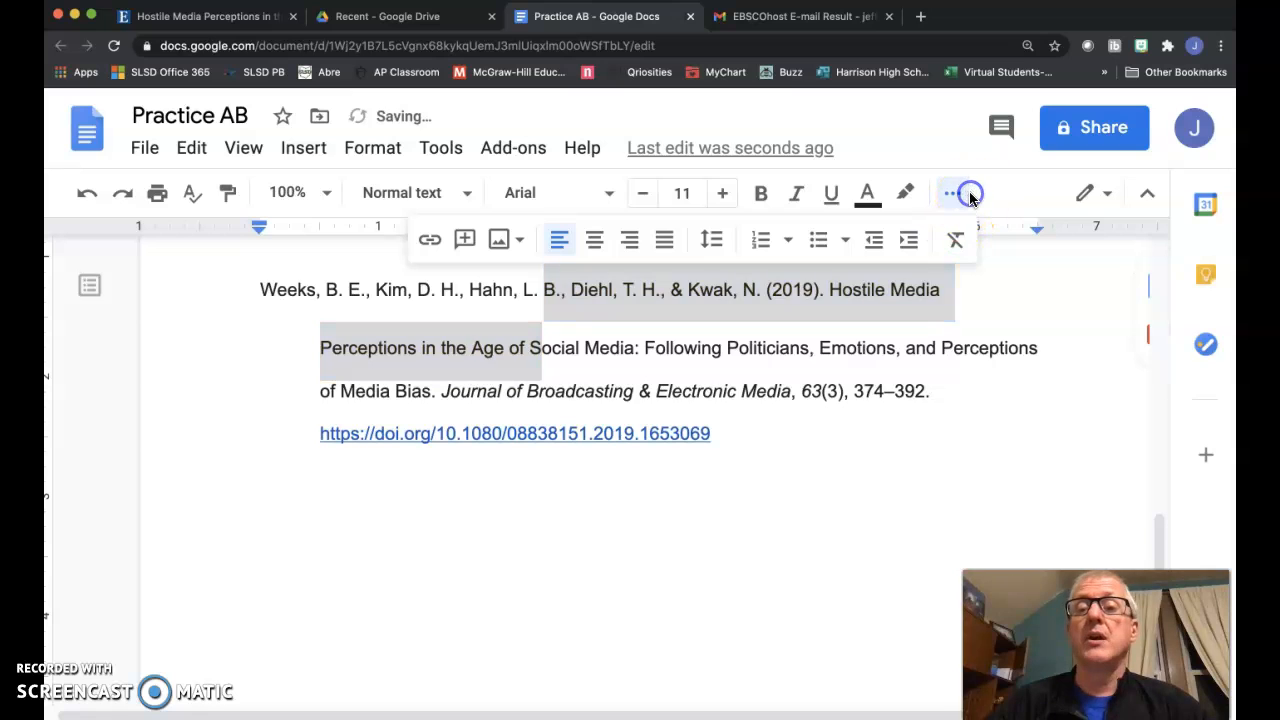
pyautogui.click(712, 240)
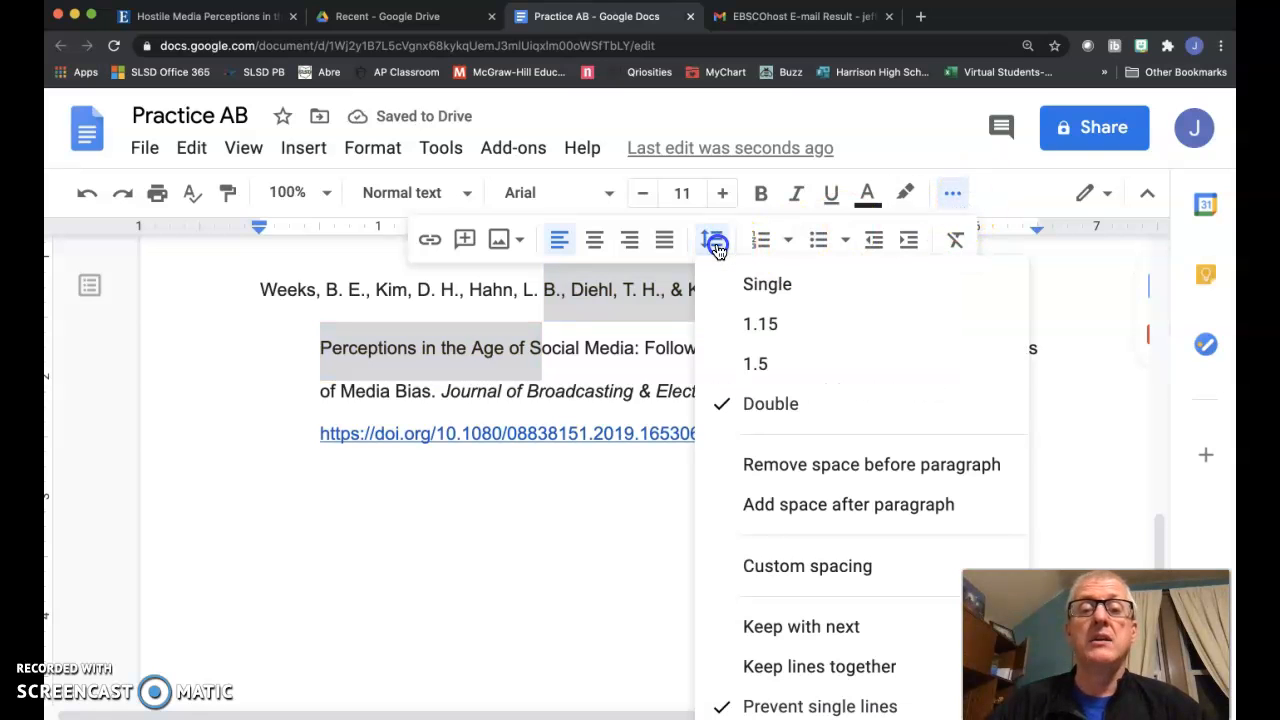
pyautogui.click(790, 472)
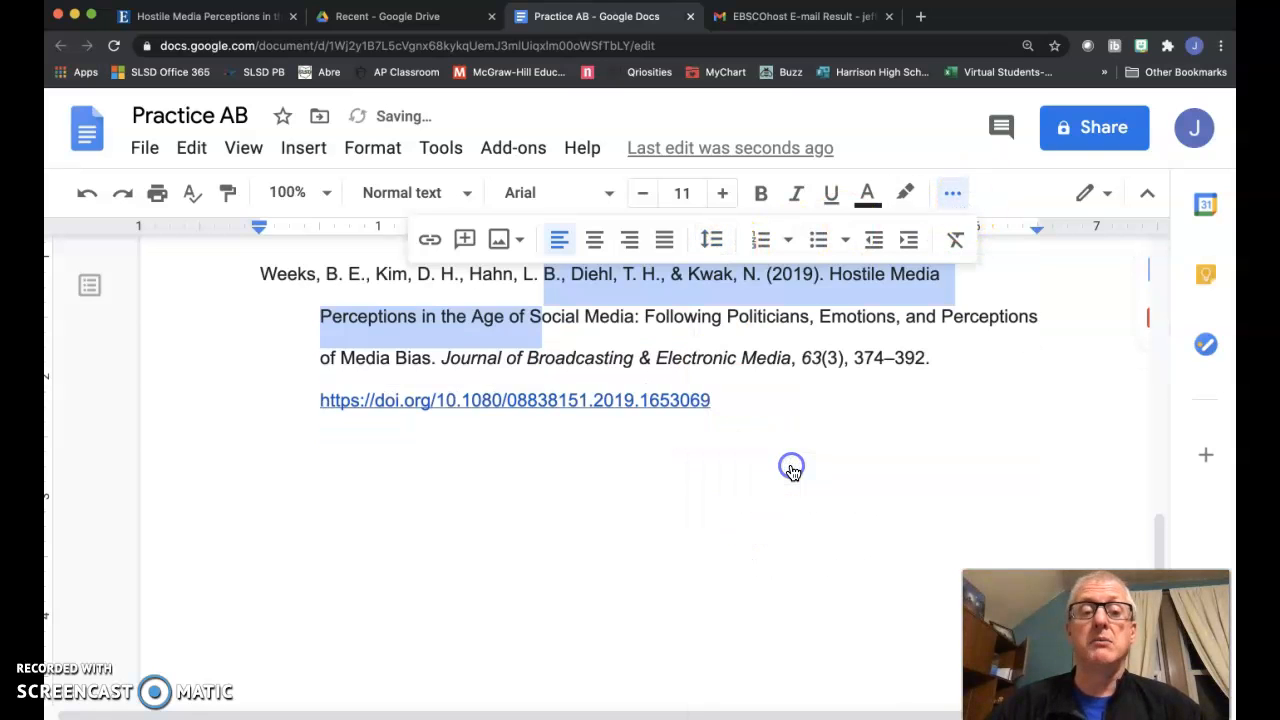
pyautogui.click(555, 480)
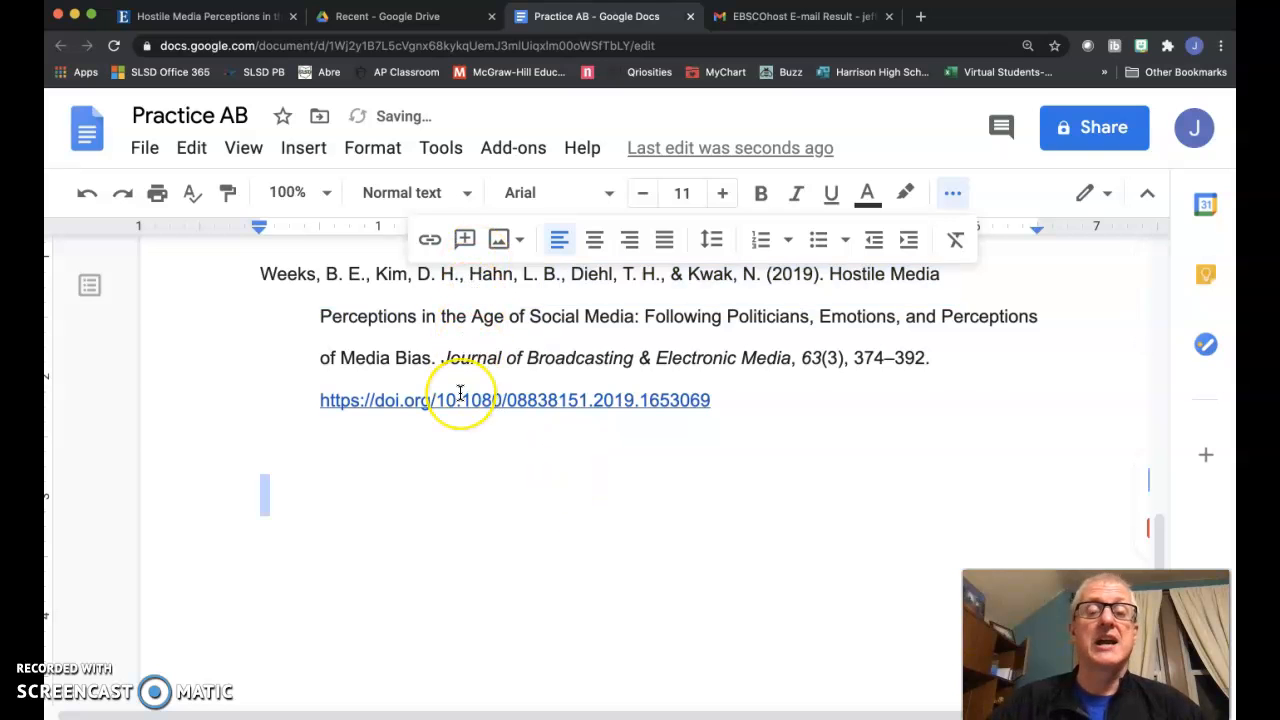
# Change "Media Perceptions in the Age of Social Media" in the new reference's title to lowercase, leaving "Hostile" capitalized
pyautogui.scroll(2, 460, 390)
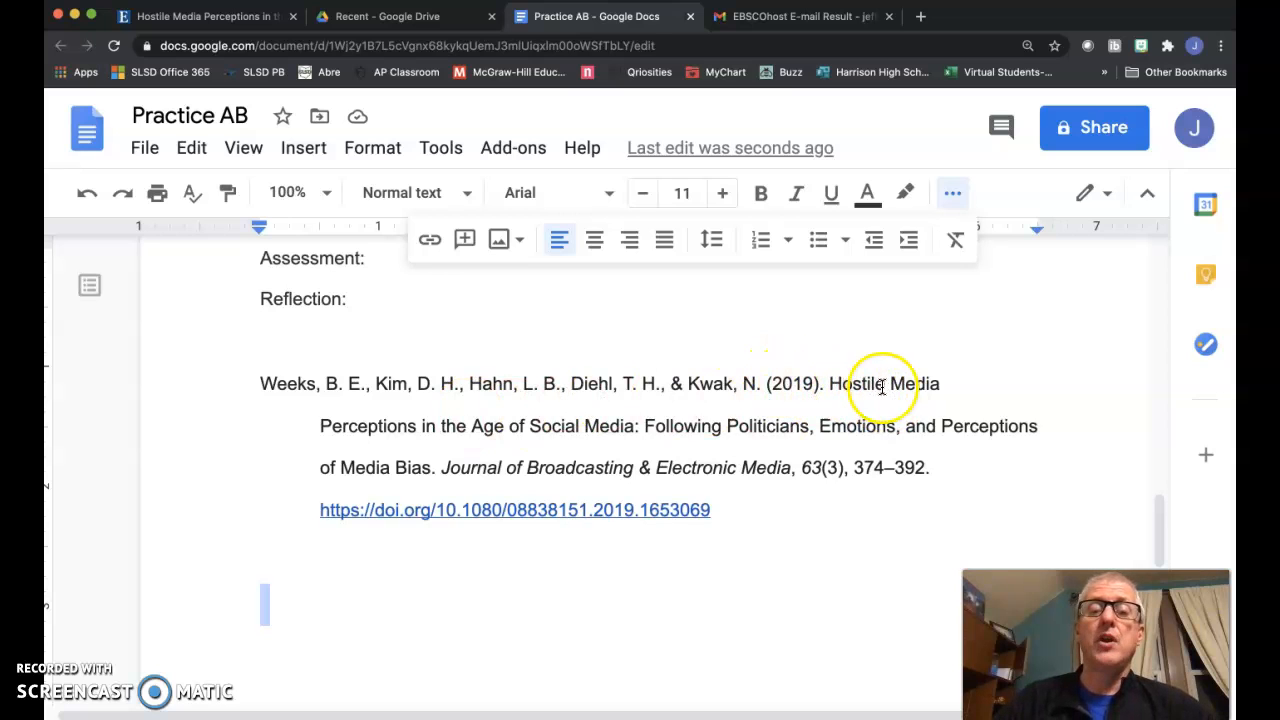
pyautogui.click(830, 384)
pyautogui.moveTo(831, 406); pyautogui.dragTo(425, 467)
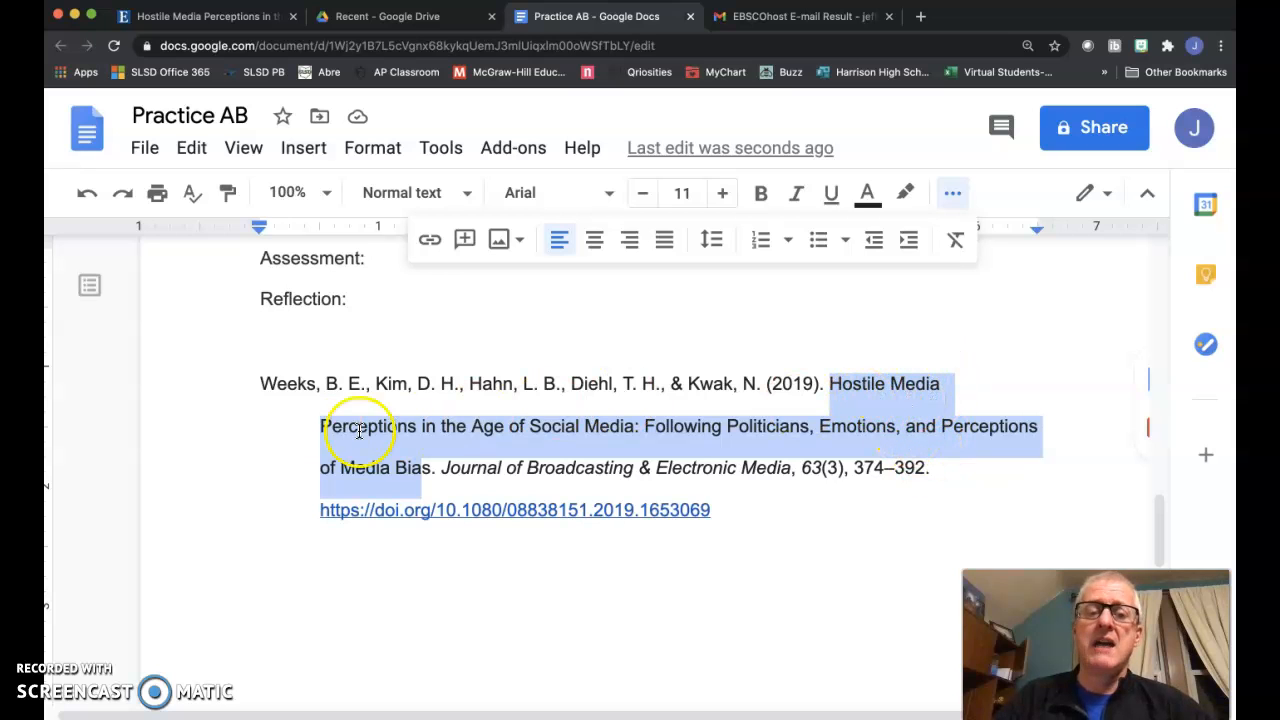
pyautogui.click(534, 445)
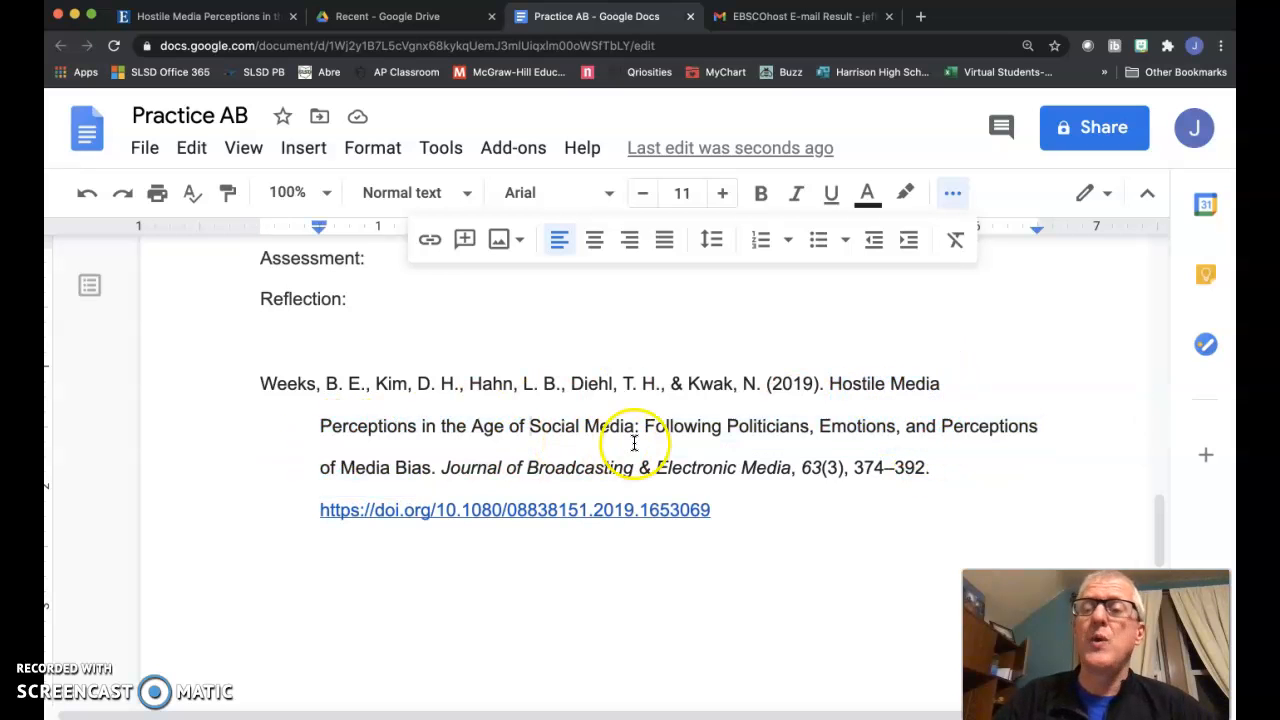
pyautogui.click(892, 383)
pyautogui.moveTo(871, 401); pyautogui.dragTo(634, 423)
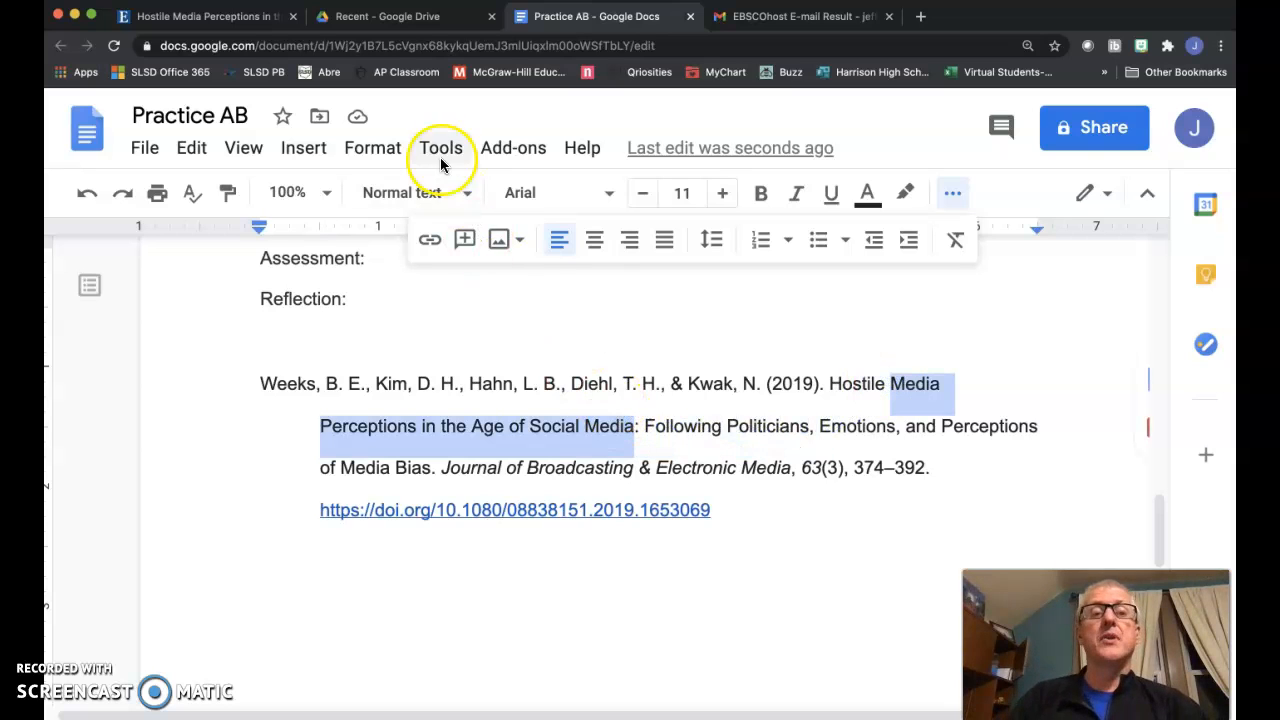
pyautogui.click(370, 150)
pyautogui.moveTo(366, 195)
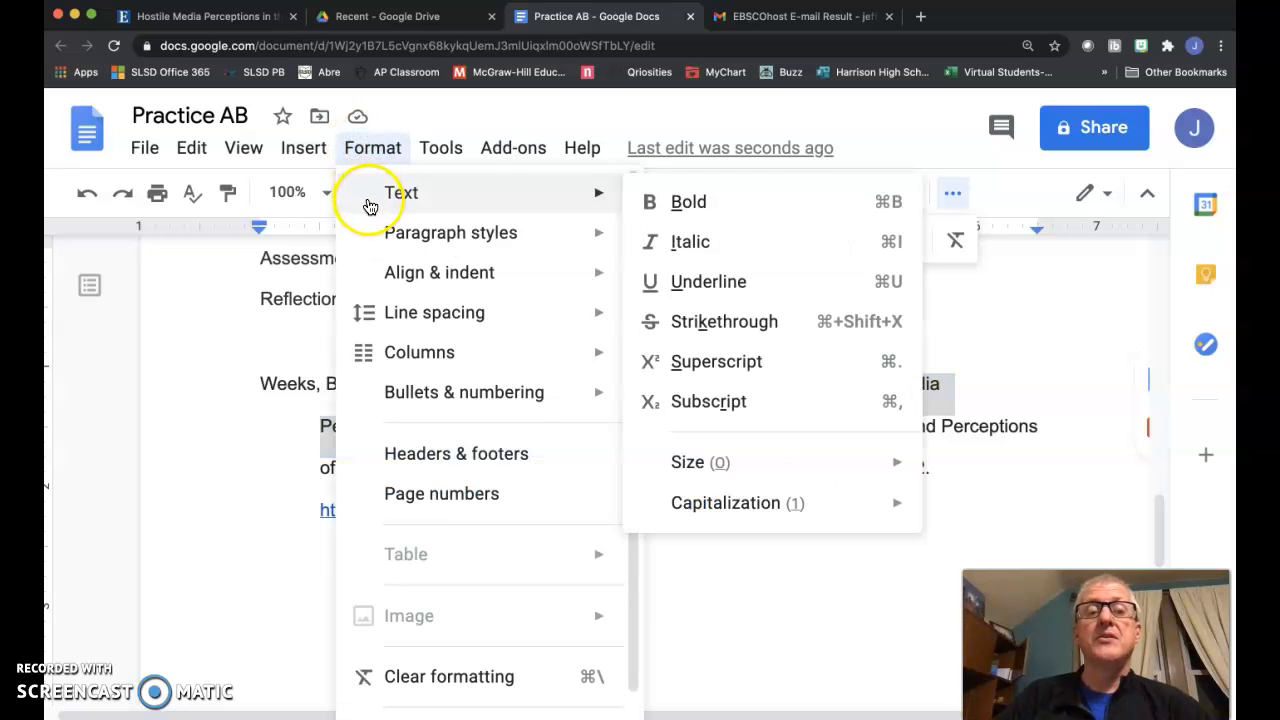
pyautogui.moveTo(737, 505)
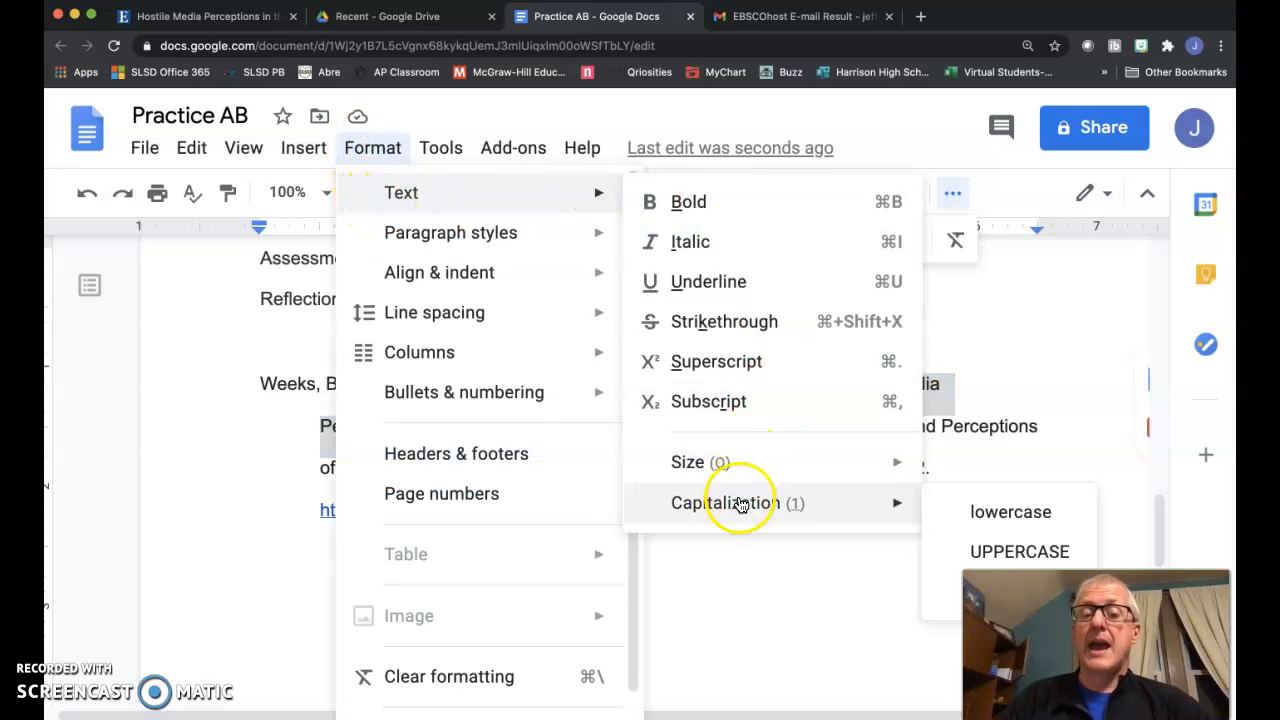
pyautogui.click(955, 512)
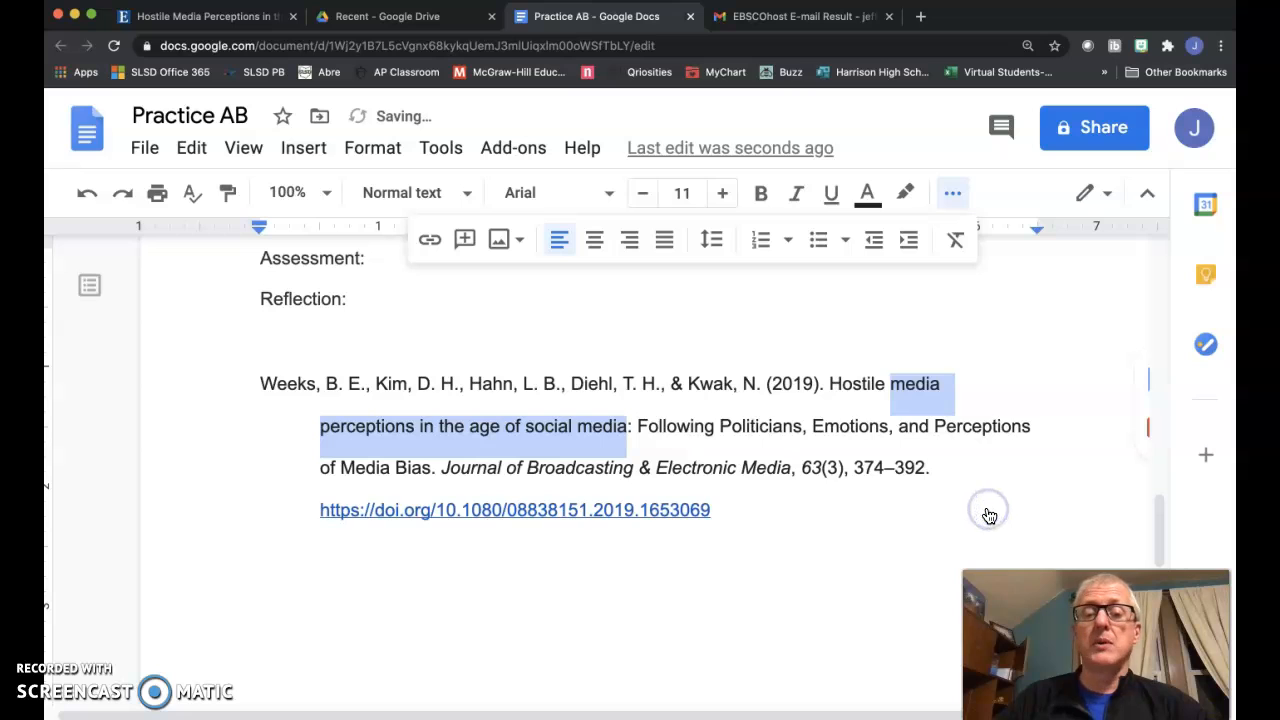
# Change "Politicians, Emotions, and Perceptions of Media Bias" in the new reference's subtitle to lowercase, leaving "Following" capitalized
pyautogui.click(628, 428)
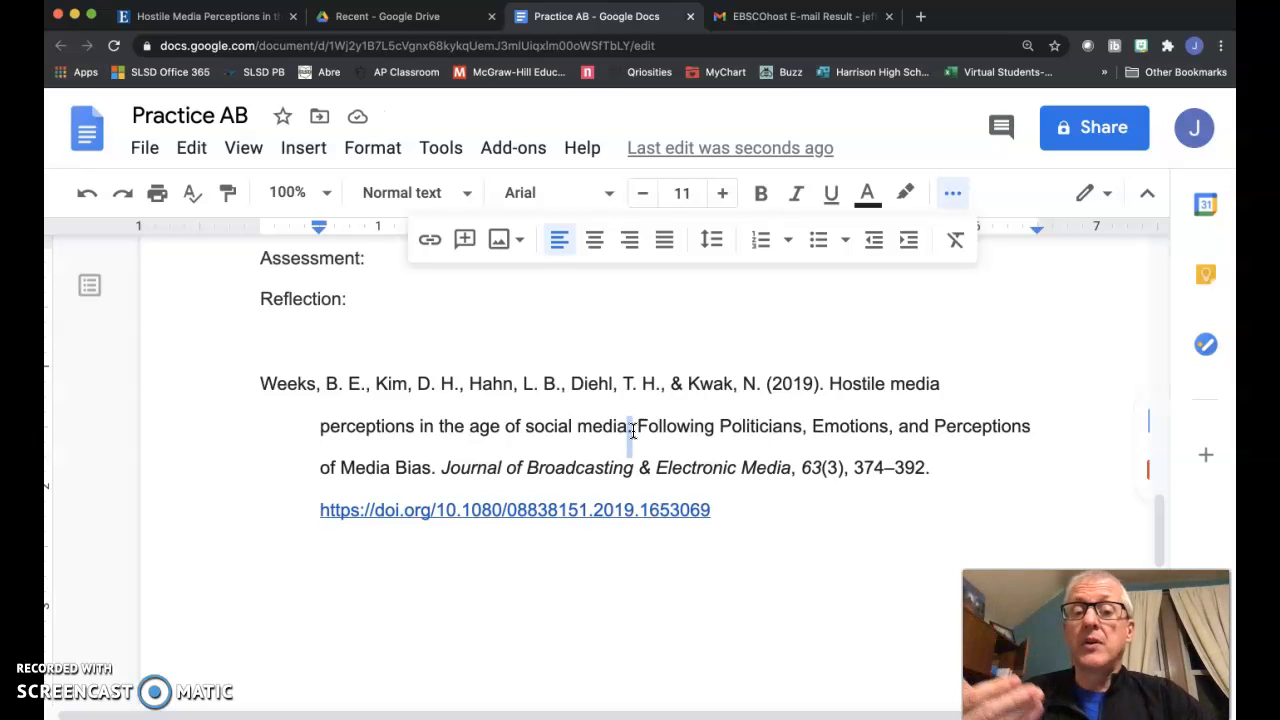
pyautogui.click(648, 428)
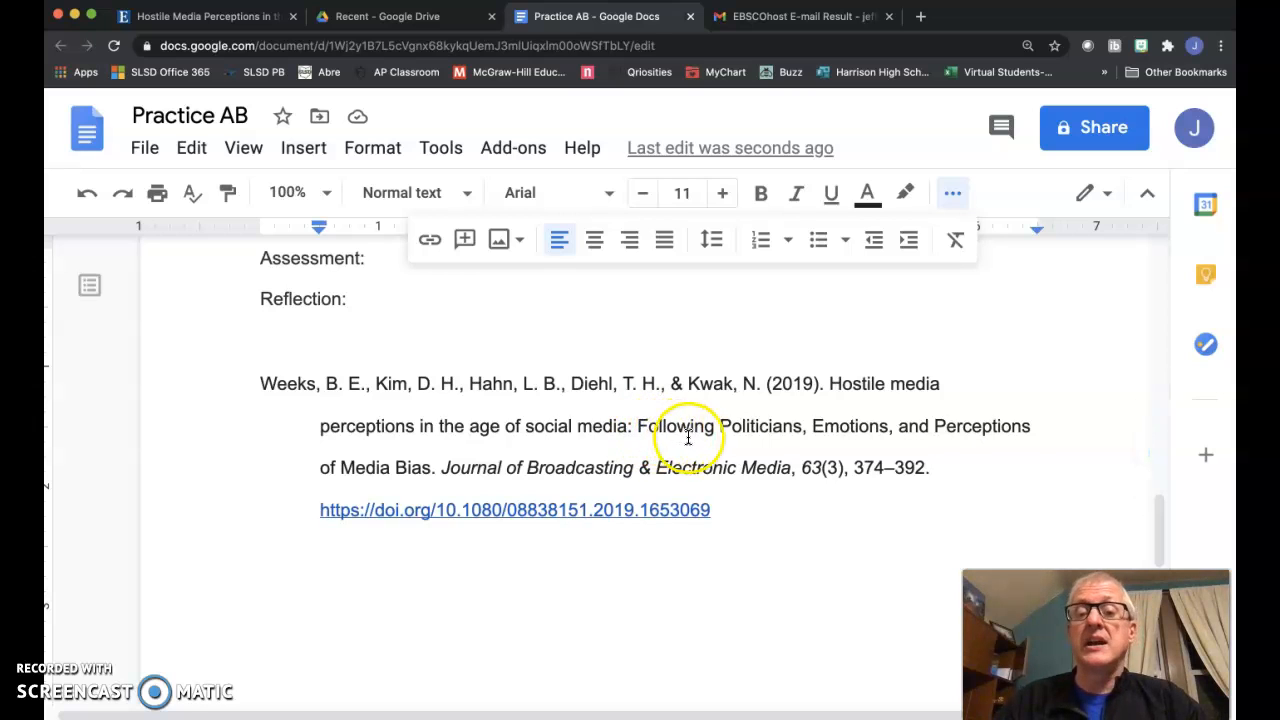
pyautogui.moveTo(717, 428); pyautogui.dragTo(427, 477)
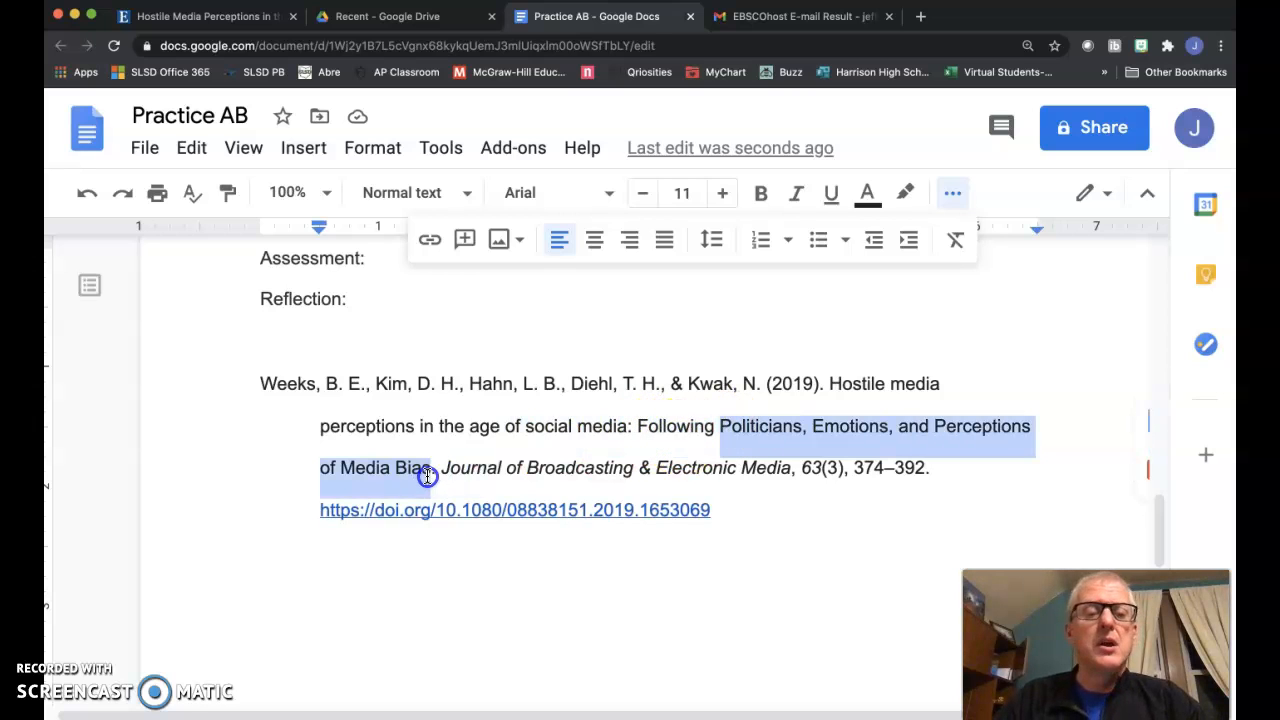
pyautogui.click(383, 152)
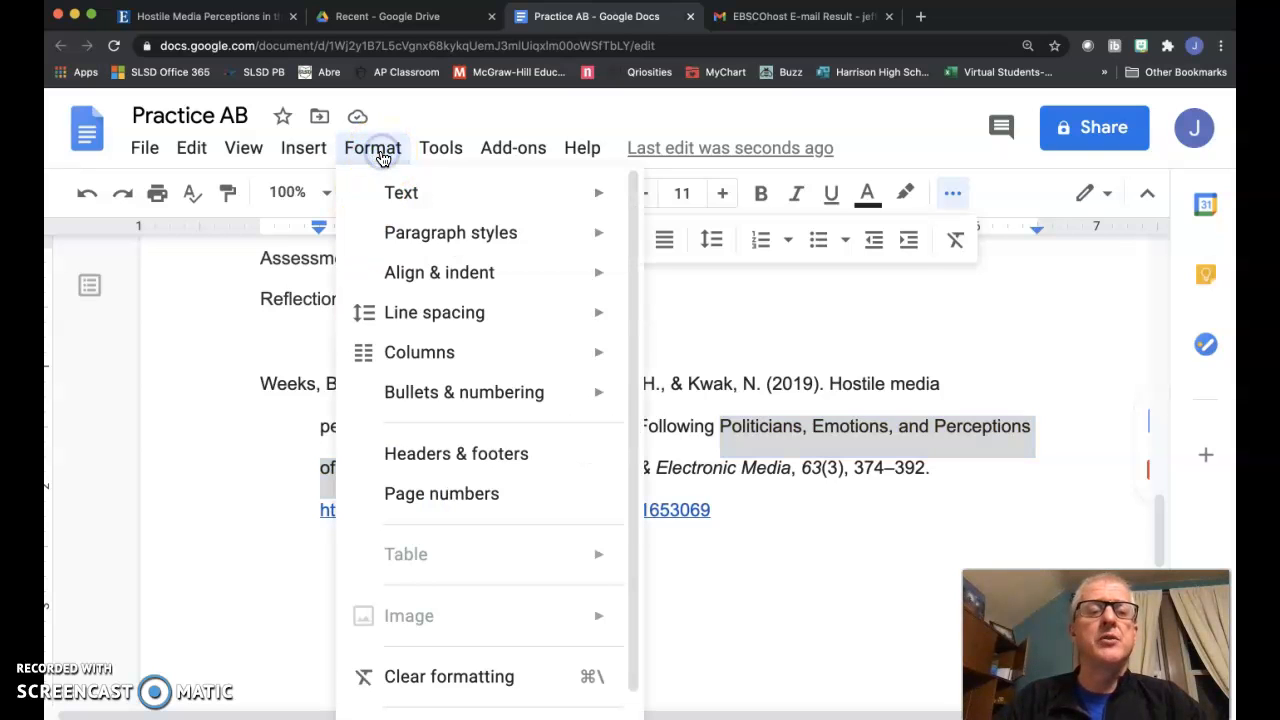
pyautogui.moveTo(417, 198)
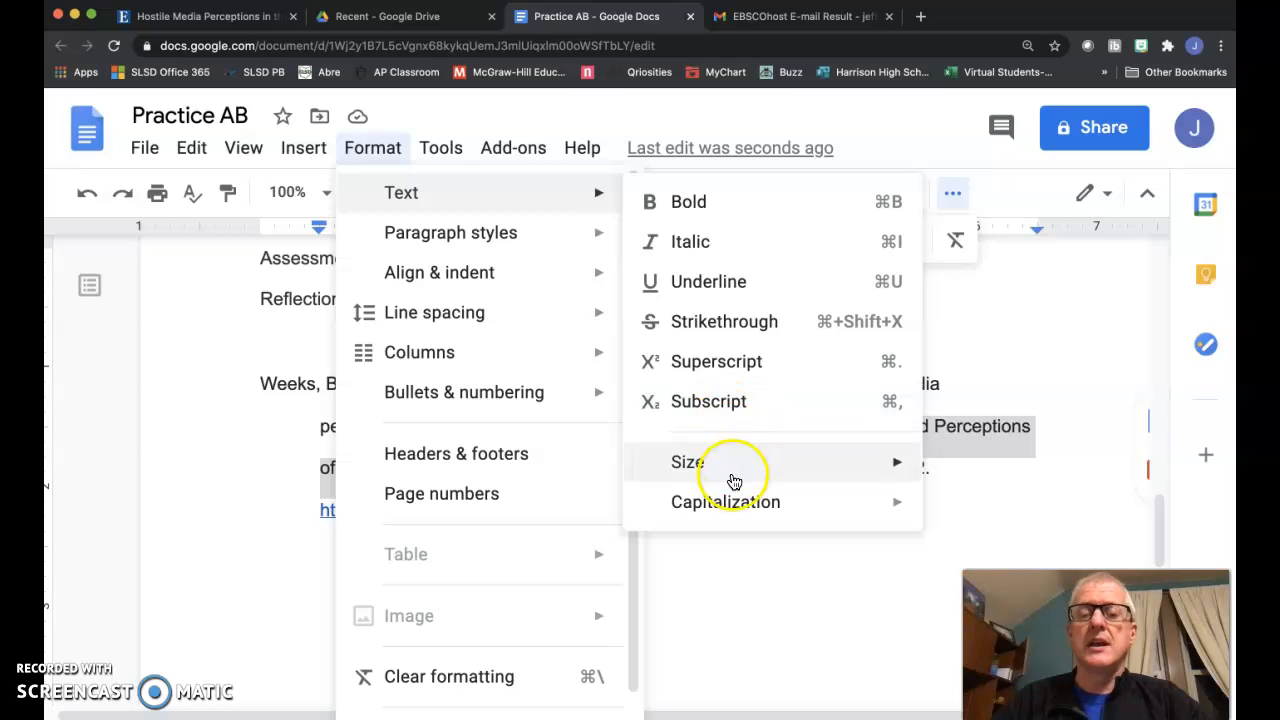
pyautogui.moveTo(737, 503)
pyautogui.click(958, 513)
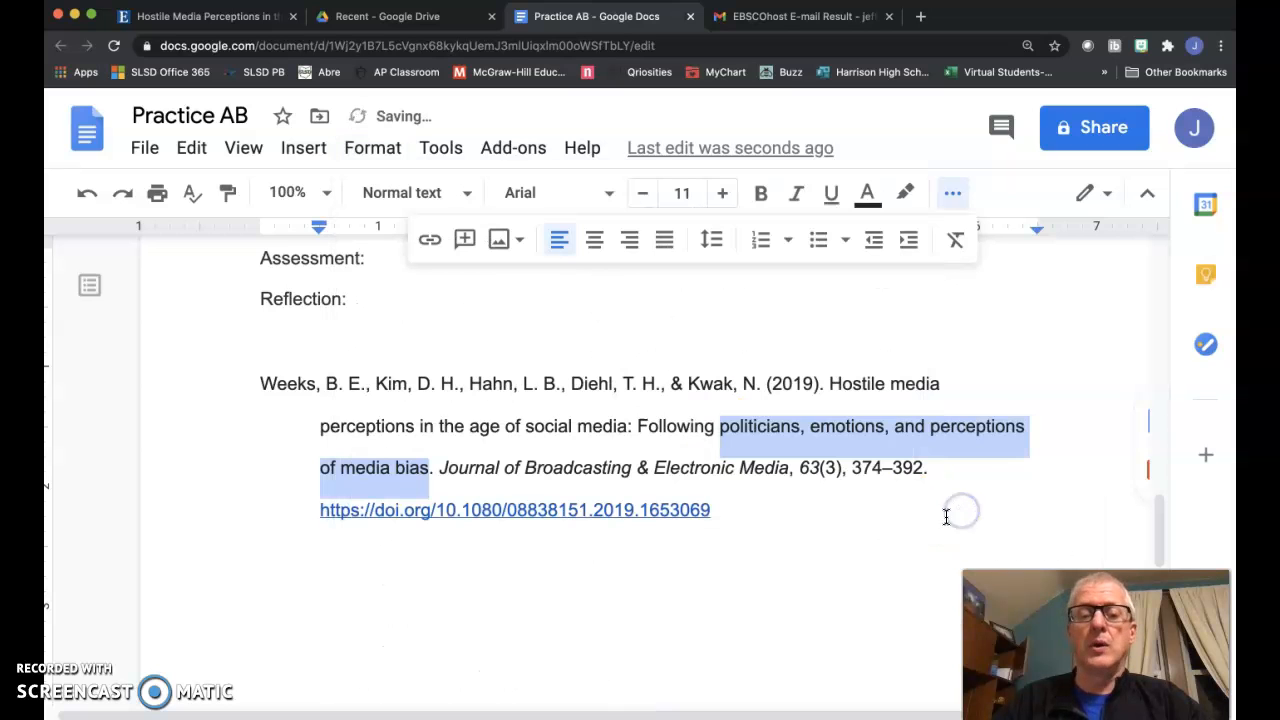
pyautogui.click(783, 580)
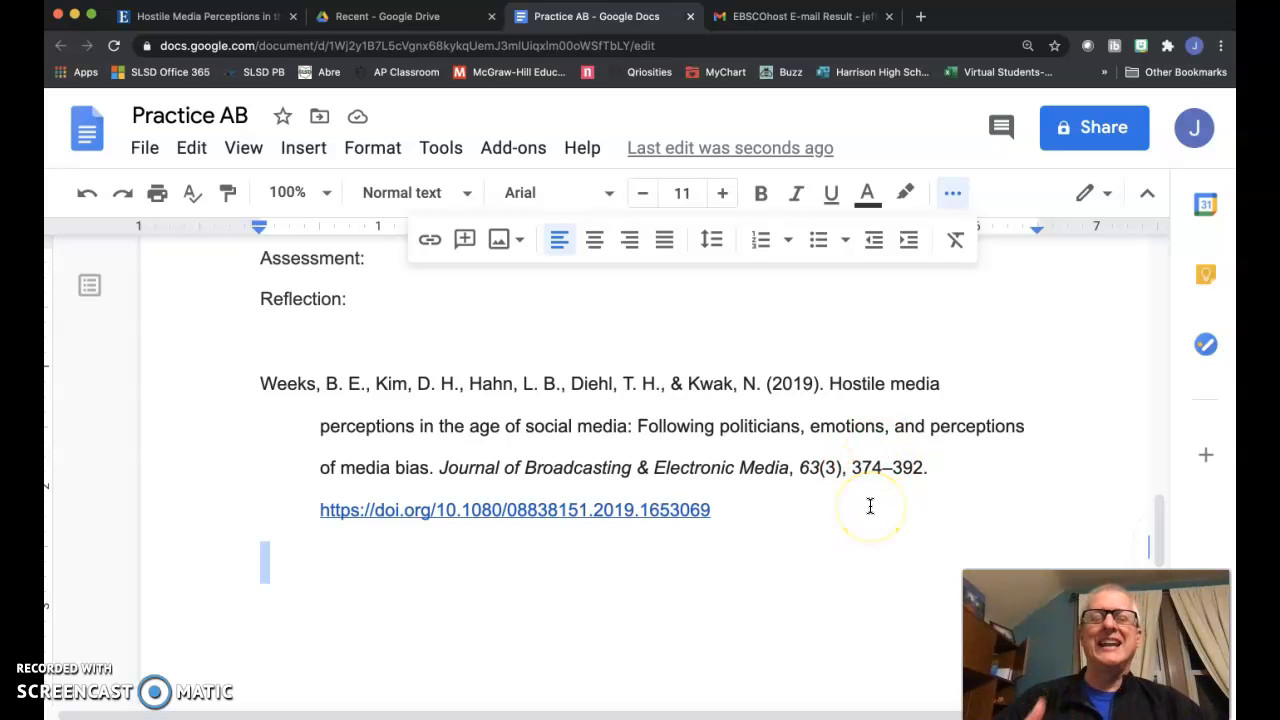
# Switch to EBSCOhost, open the article's PDF full text and check the page number at the foot of its first page
pyautogui.click(202, 16)
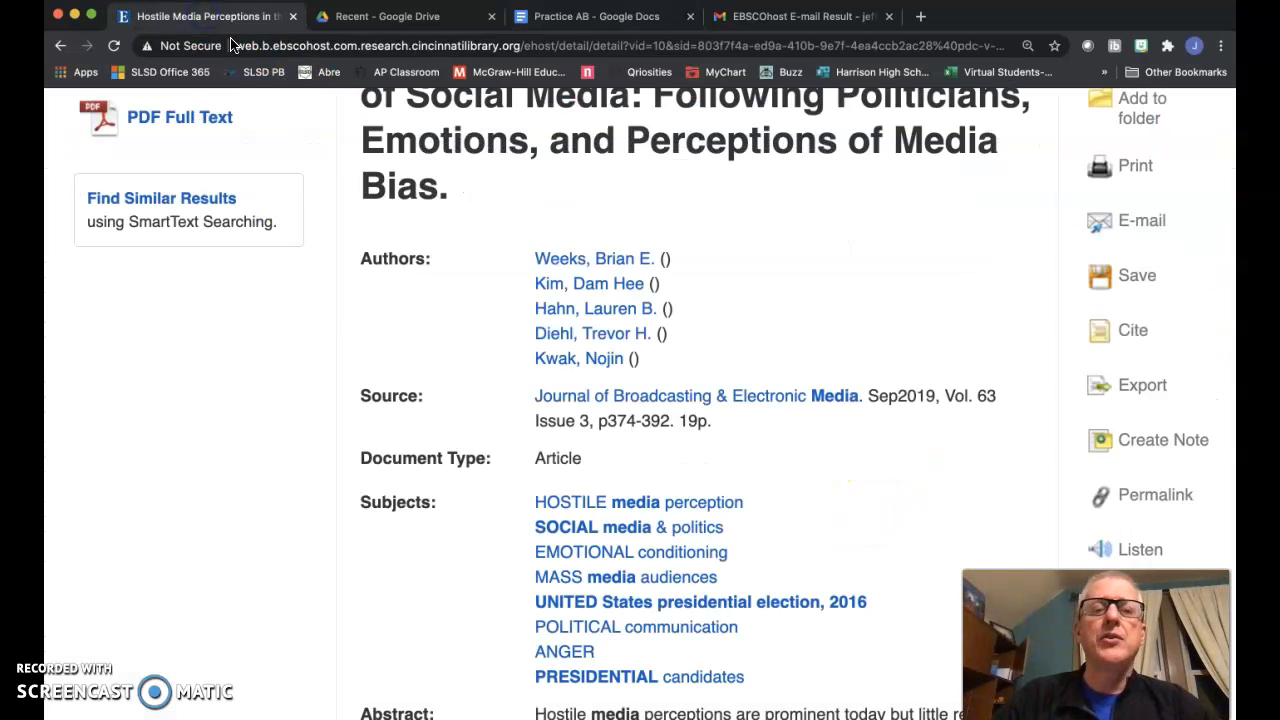
pyautogui.click(190, 117)
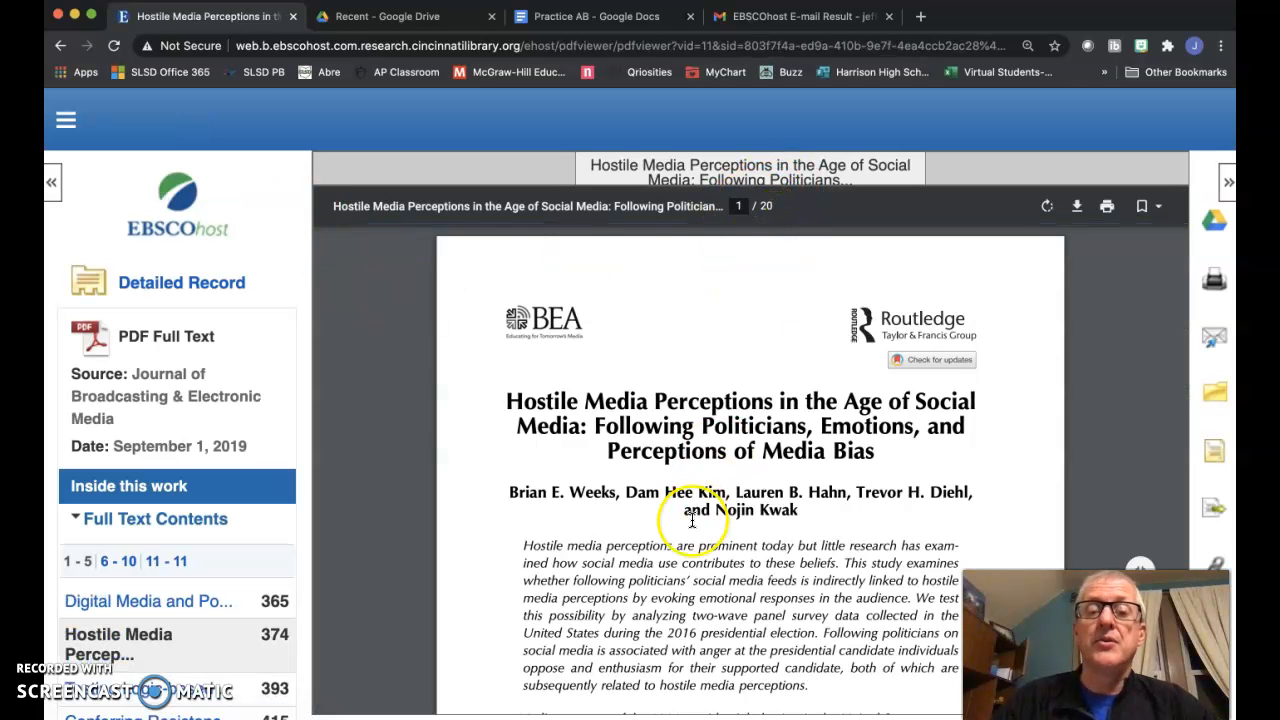
pyautogui.scroll(-10, 691, 519)
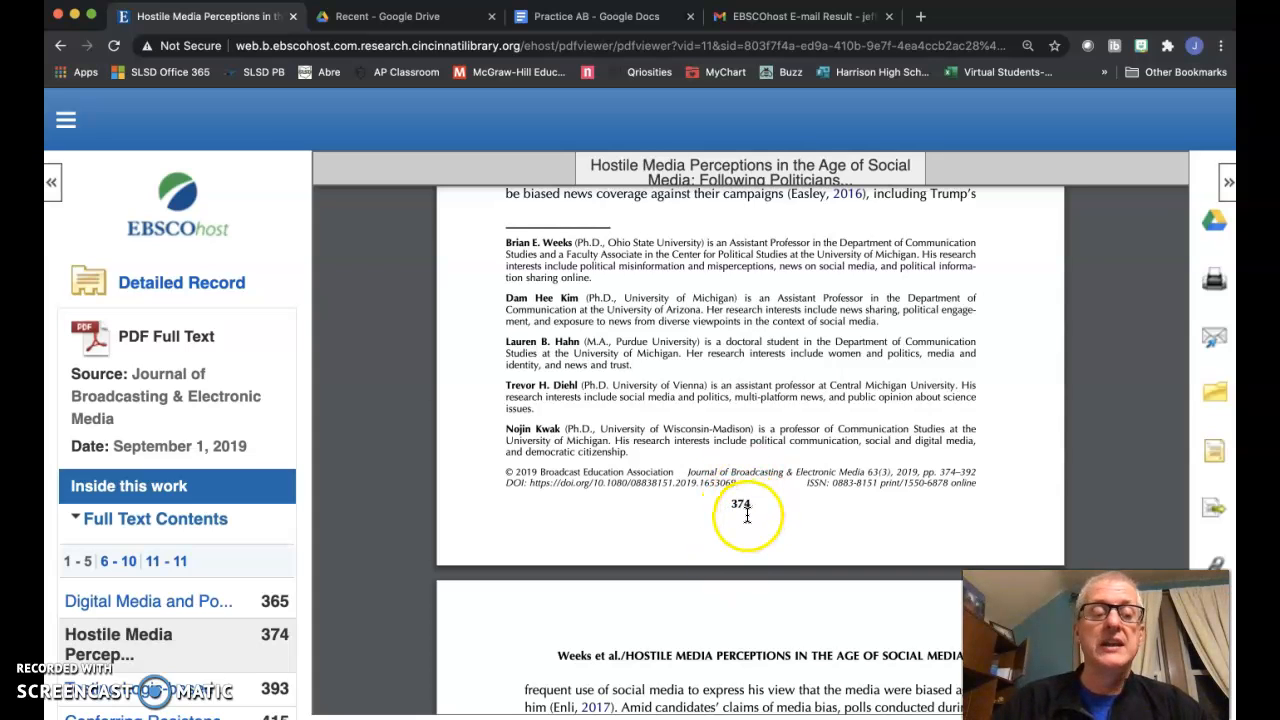
# Return to the Practice AB document and remove the hyperlink from the new reference's DOI, keeping it as plain text
pyautogui.click(572, 16)
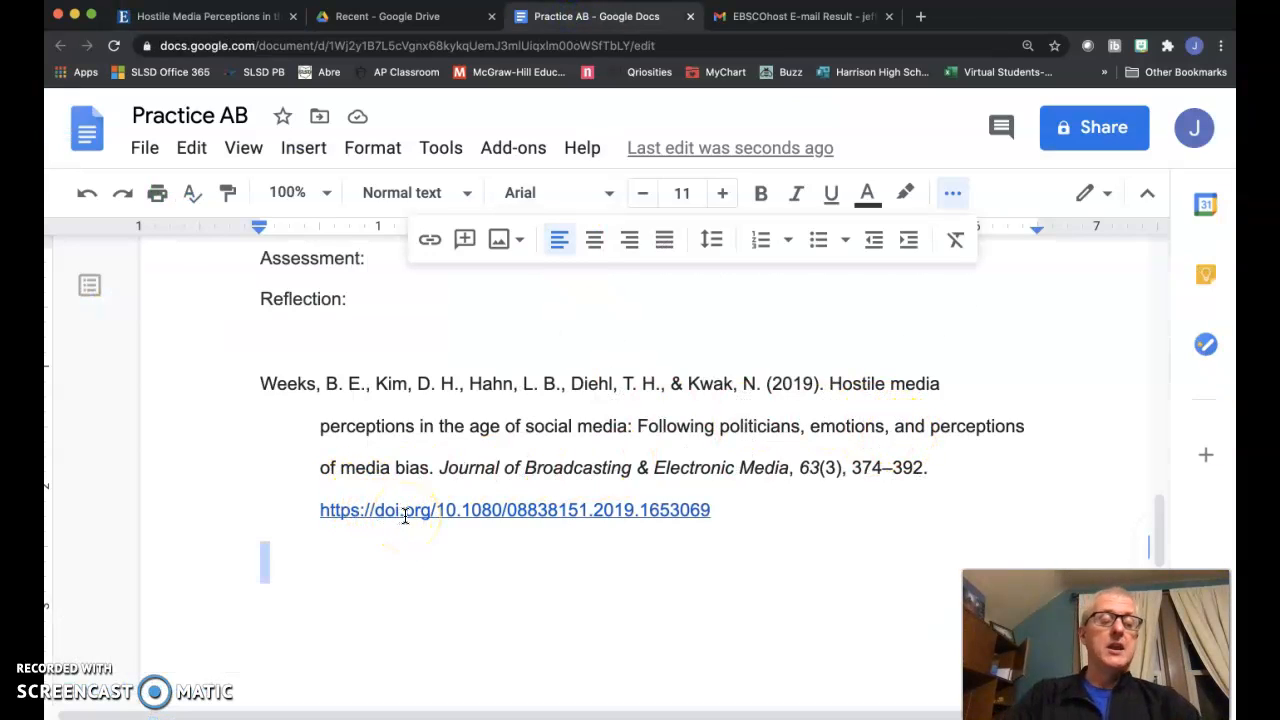
pyautogui.click(459, 512)
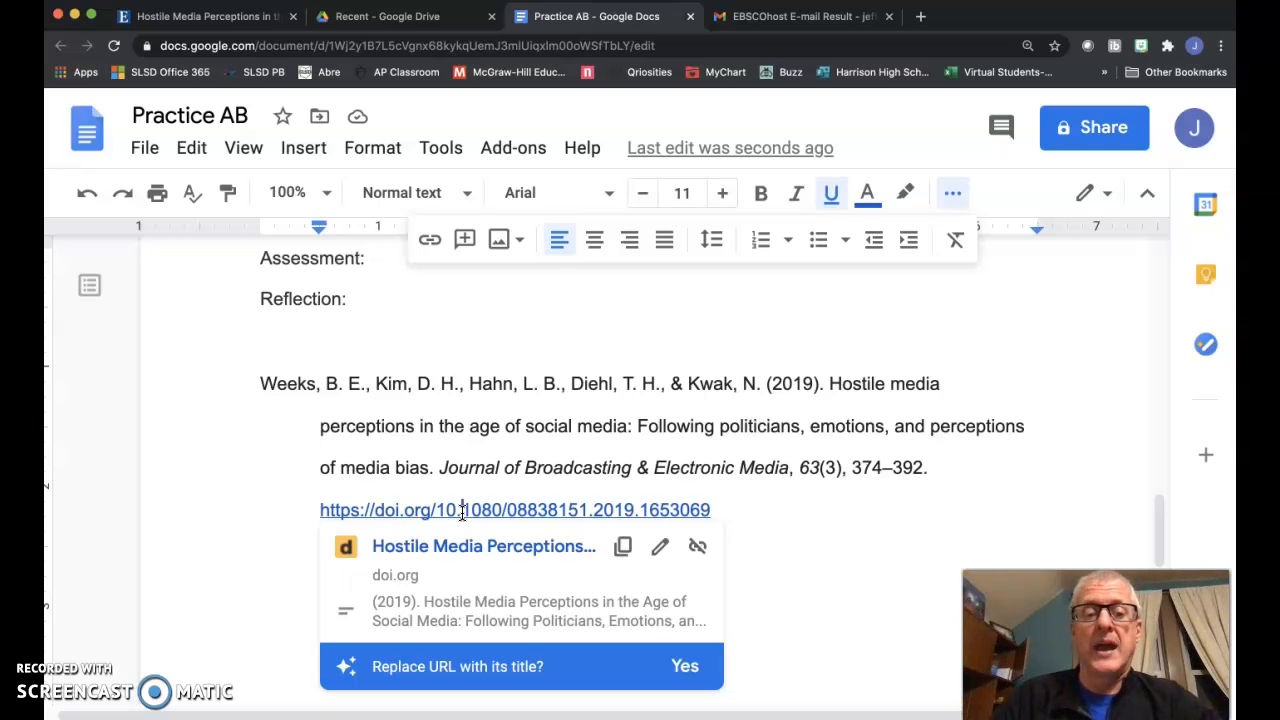
pyautogui.click(698, 550)
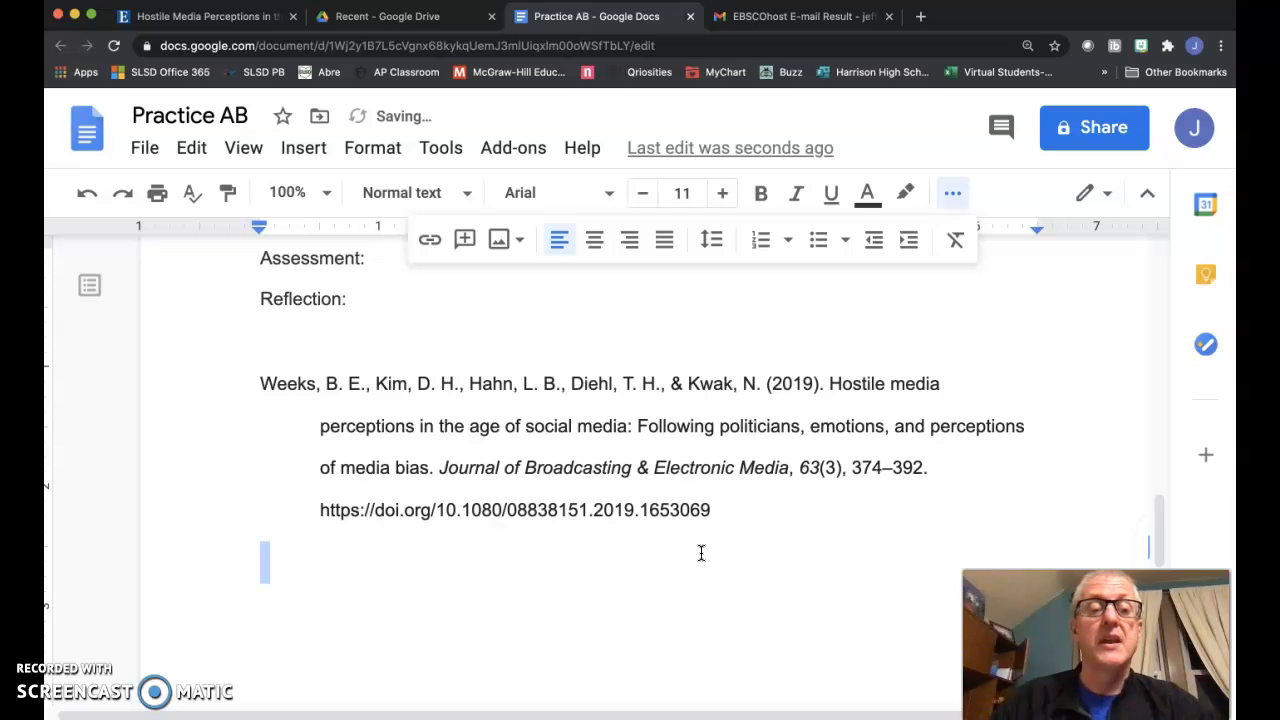
# Add the labels "Quotes:", "Summary:", "Assessment:" and "Reflection:" on separate lines below the new reference
pyautogui.click(253, 578)
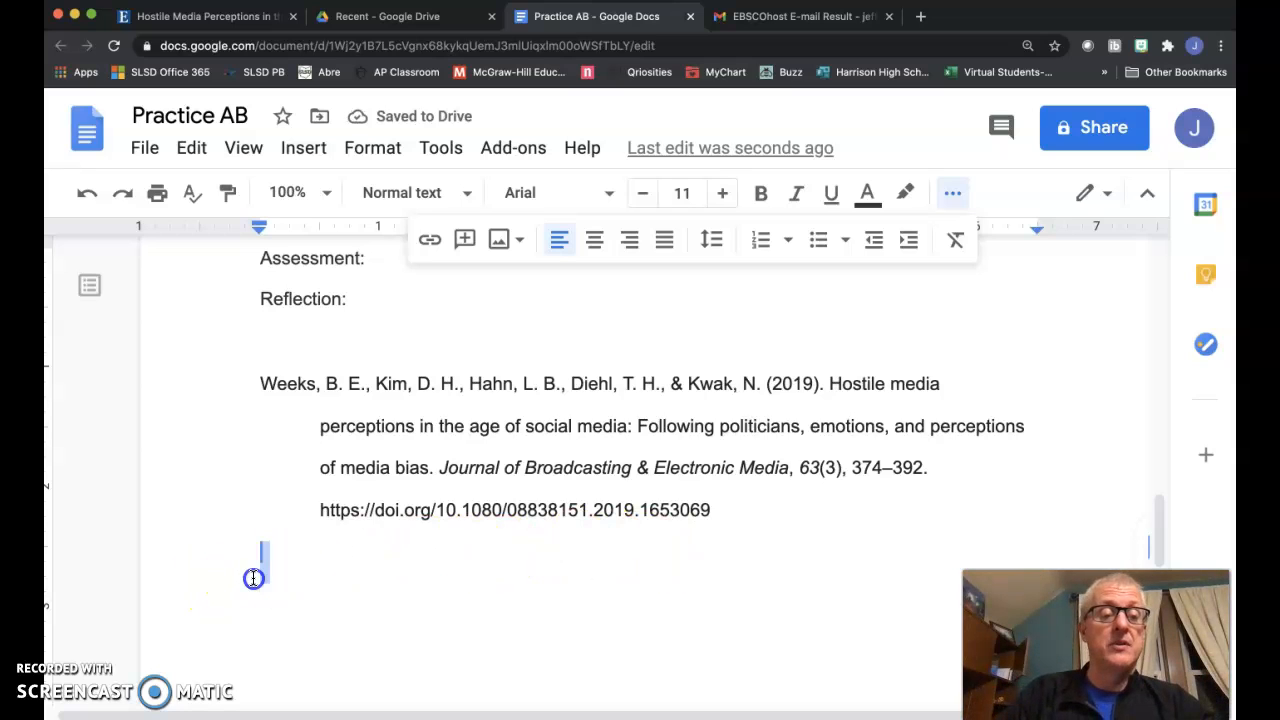
pyautogui.write('Quotes:')
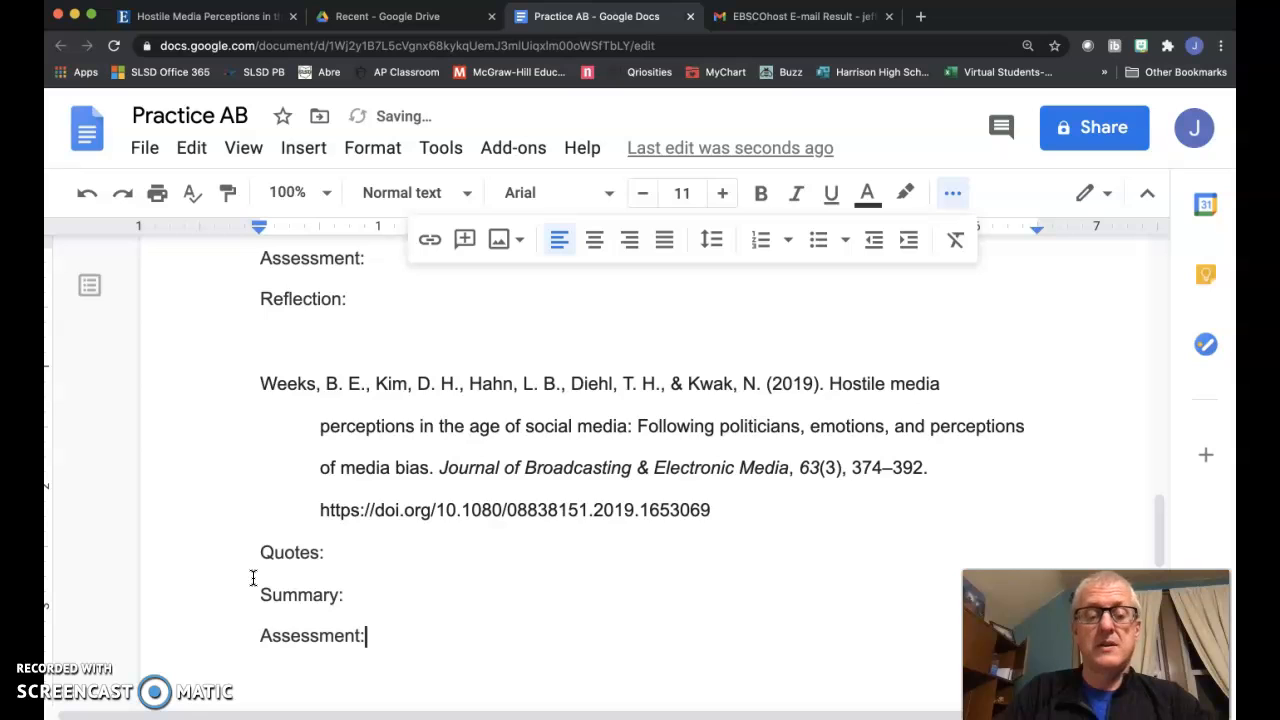
pyautogui.press('Return')
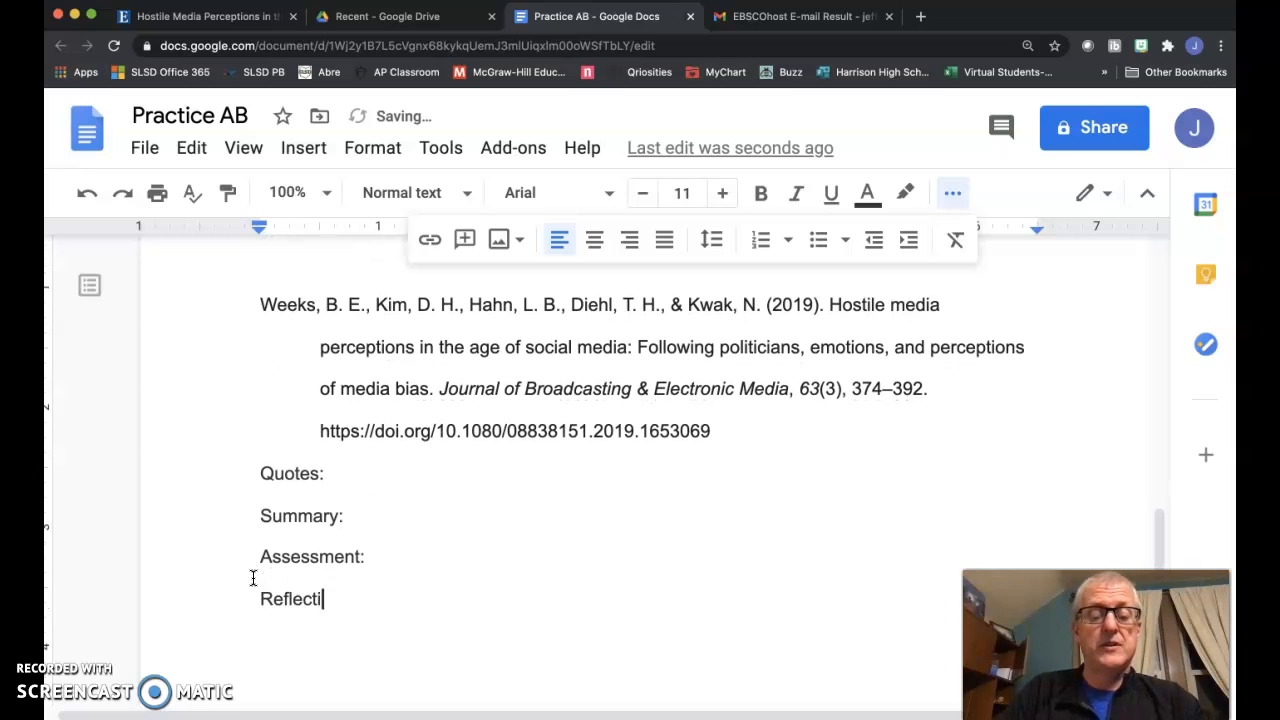
pyautogui.write('Reflection:')
pyautogui.click(423, 551)
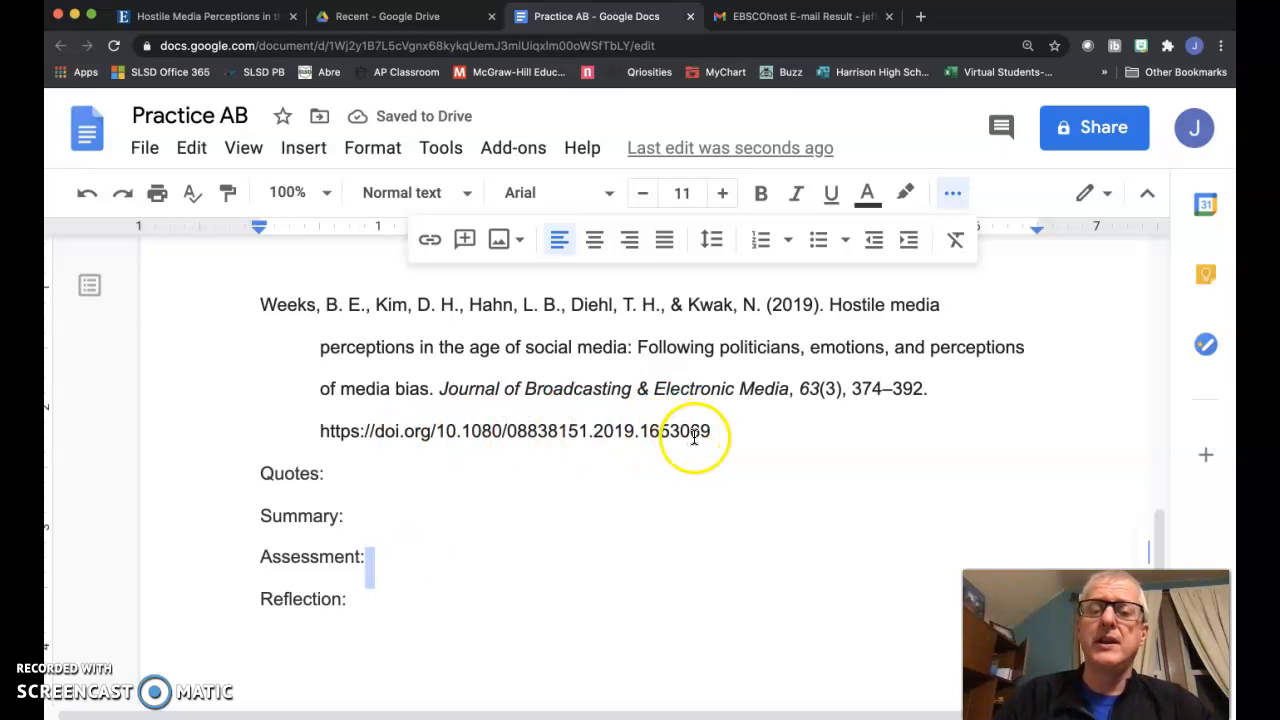
# Delete the DOI address from the new reference so it ends after the page range 374–392
pyautogui.moveTo(714, 434); pyautogui.dragTo(323, 425)
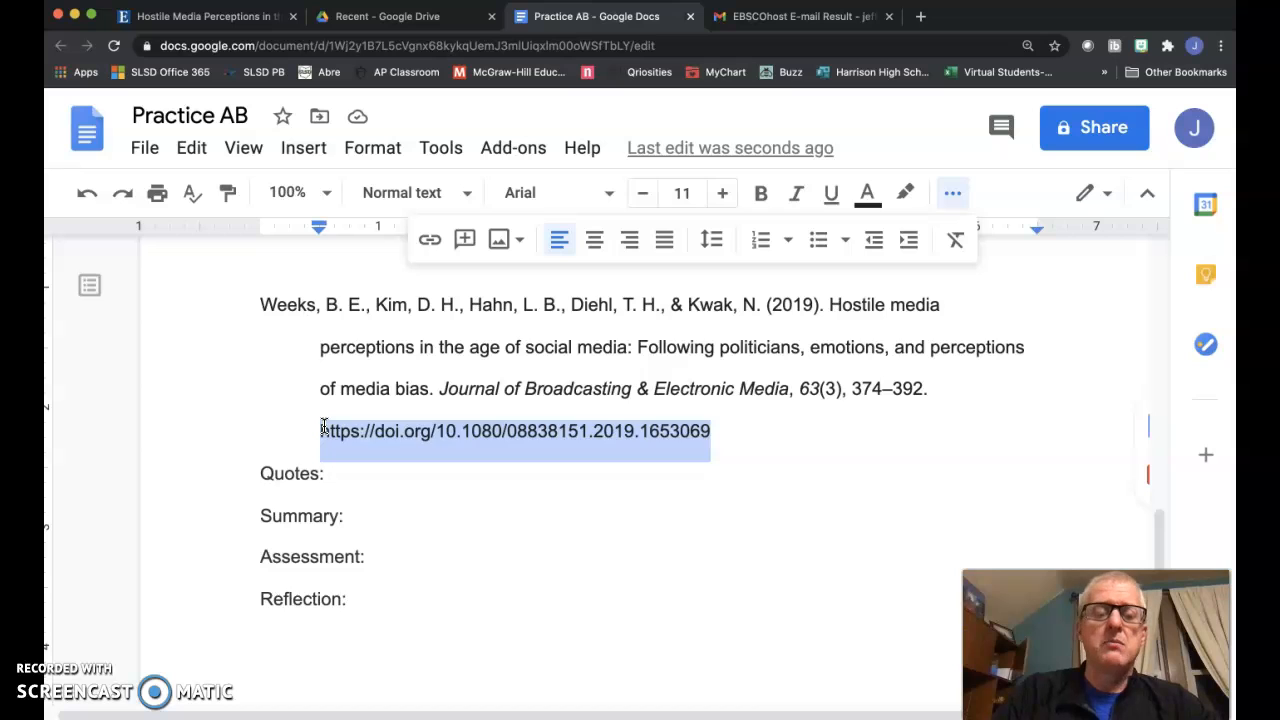
pyautogui.press('BackSpace')
pyautogui.press('BackSpace')
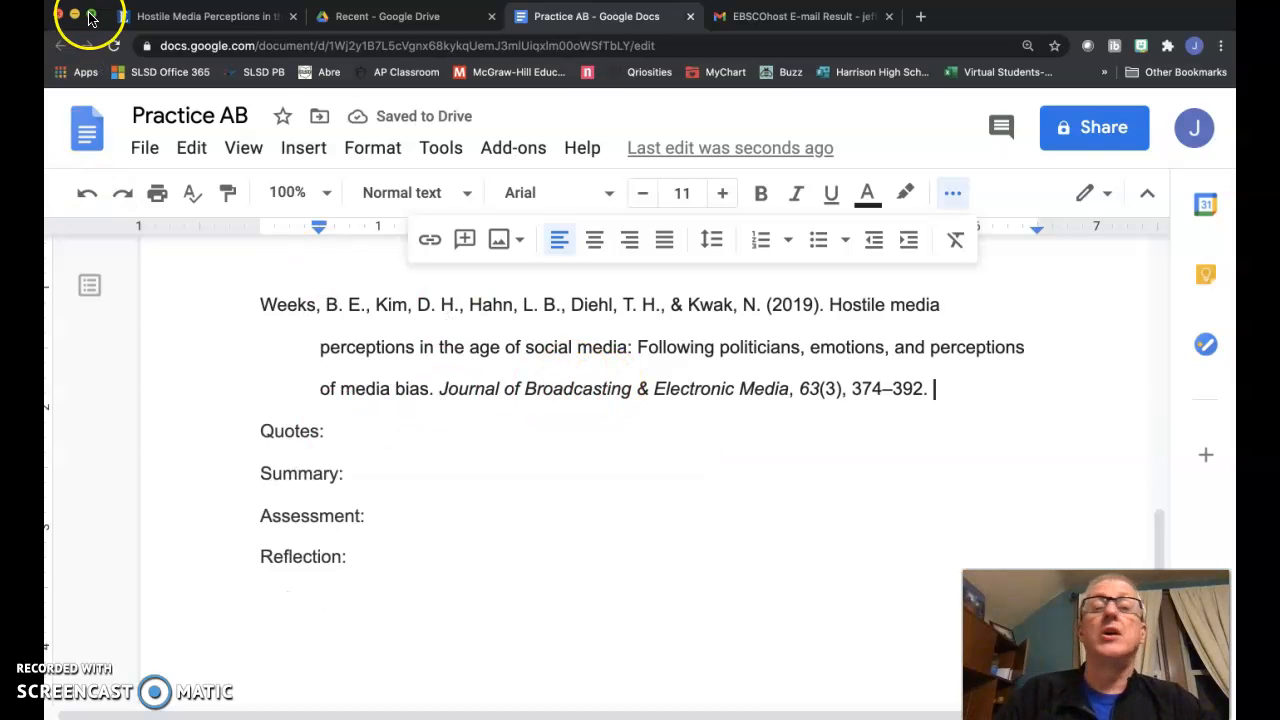
# Switch to EBSCOhost, return to the article's detailed record and copy the database name "MasterFILE Premier"
pyautogui.moveTo(91, 14)
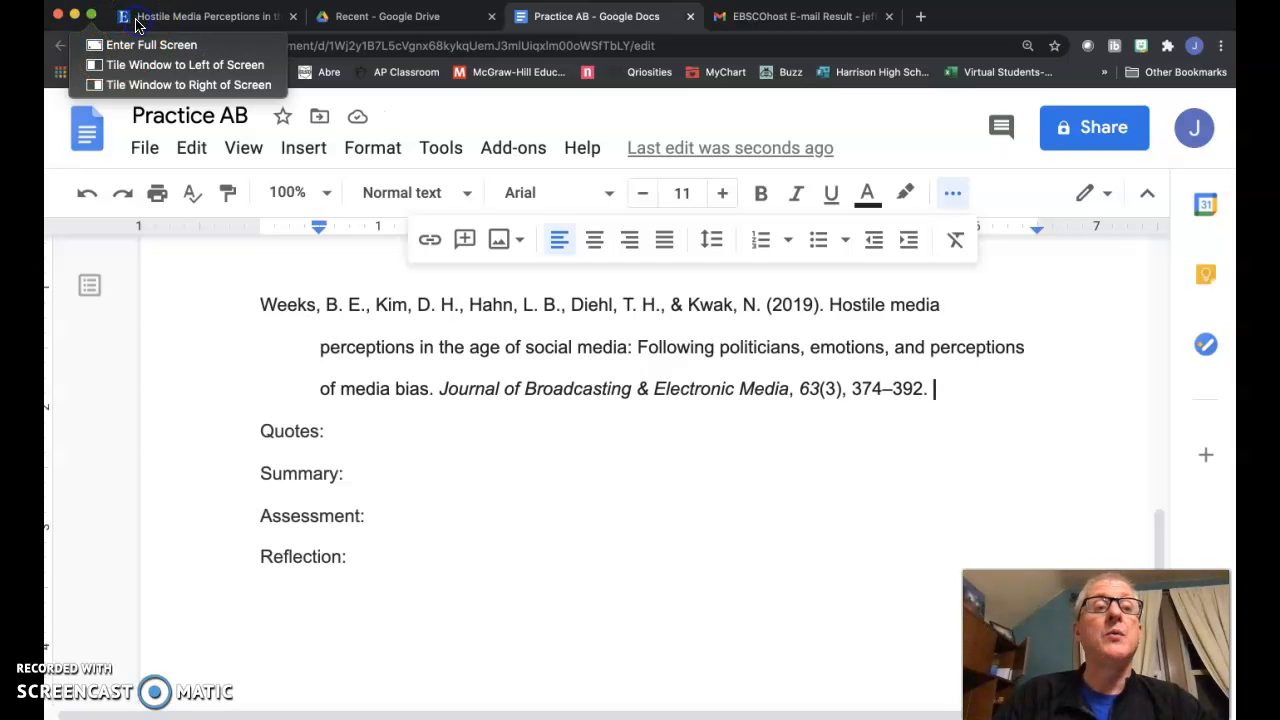
pyautogui.click(190, 16)
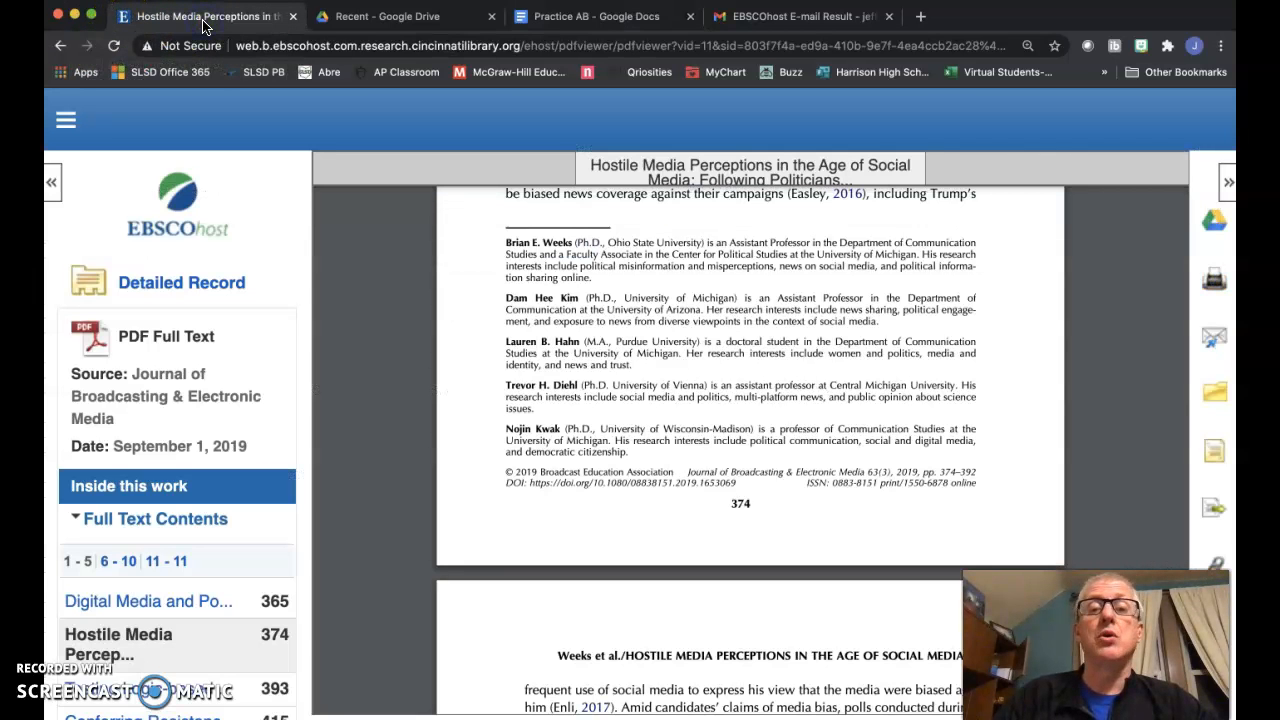
pyautogui.click(232, 284)
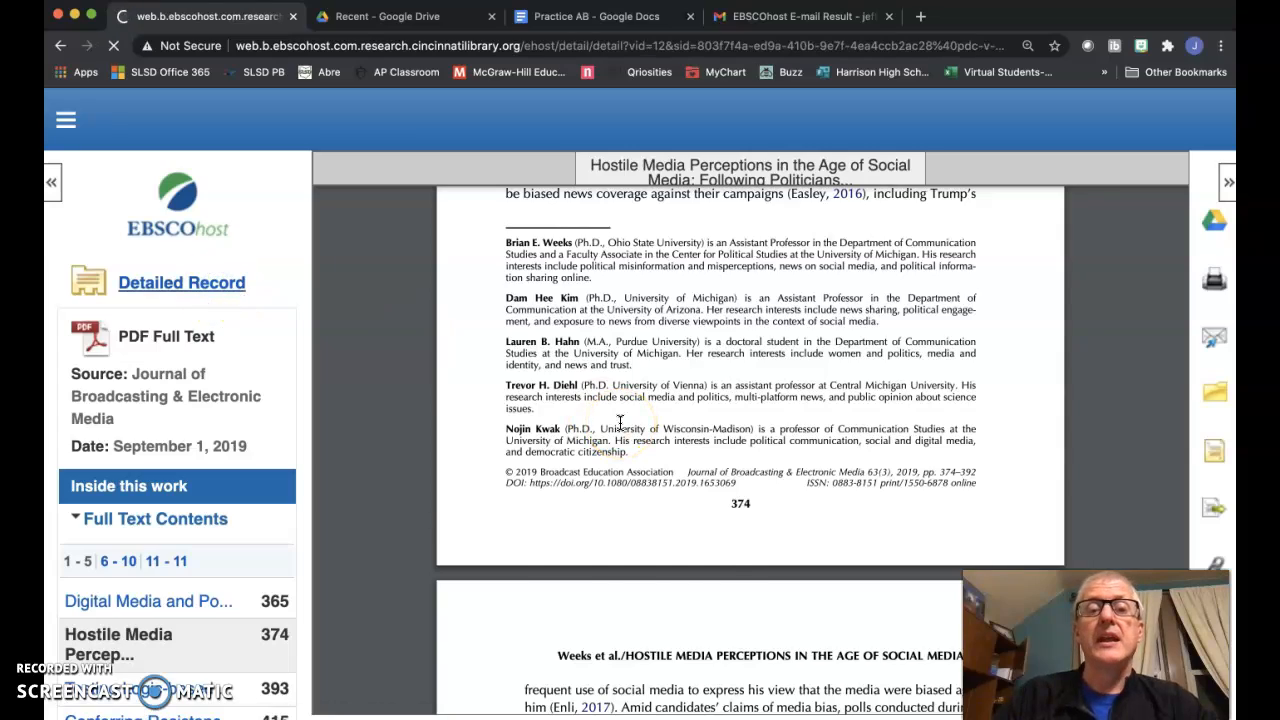
pyautogui.scroll(-5, 620, 422)
pyautogui.scroll(-10, 620, 422)
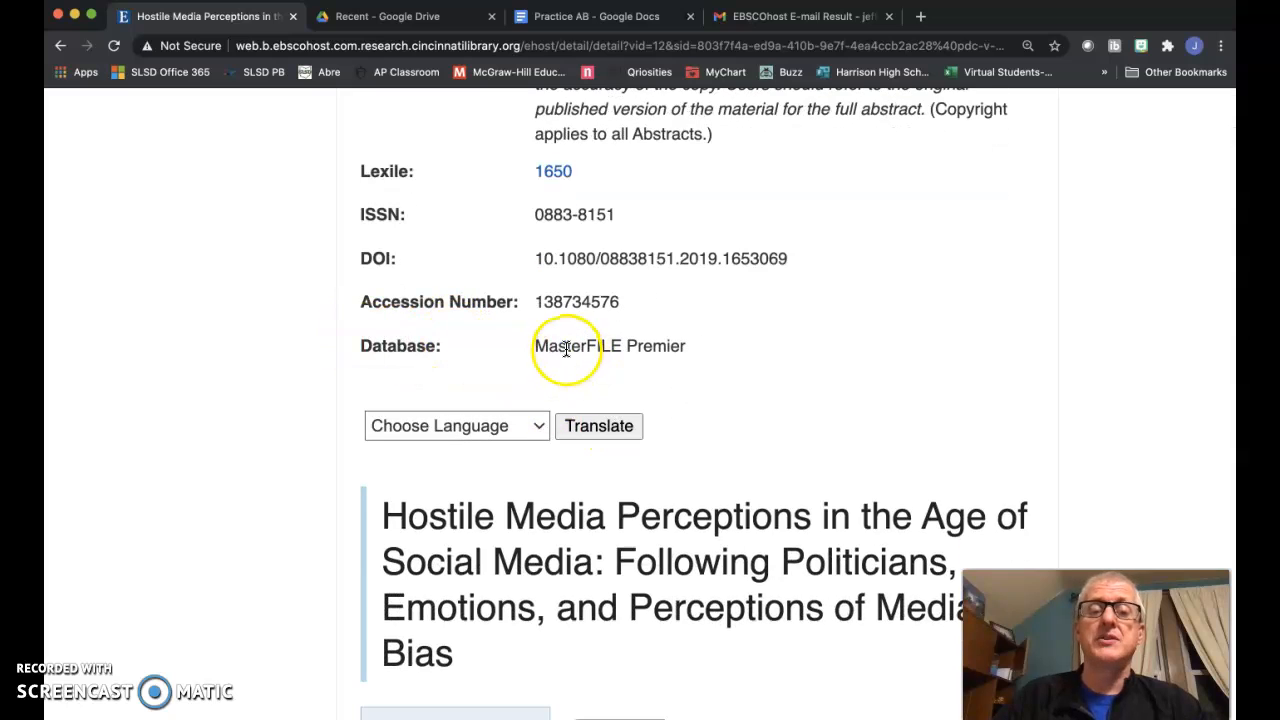
pyautogui.tripleClick(566, 348)
pyautogui.press('super+c')
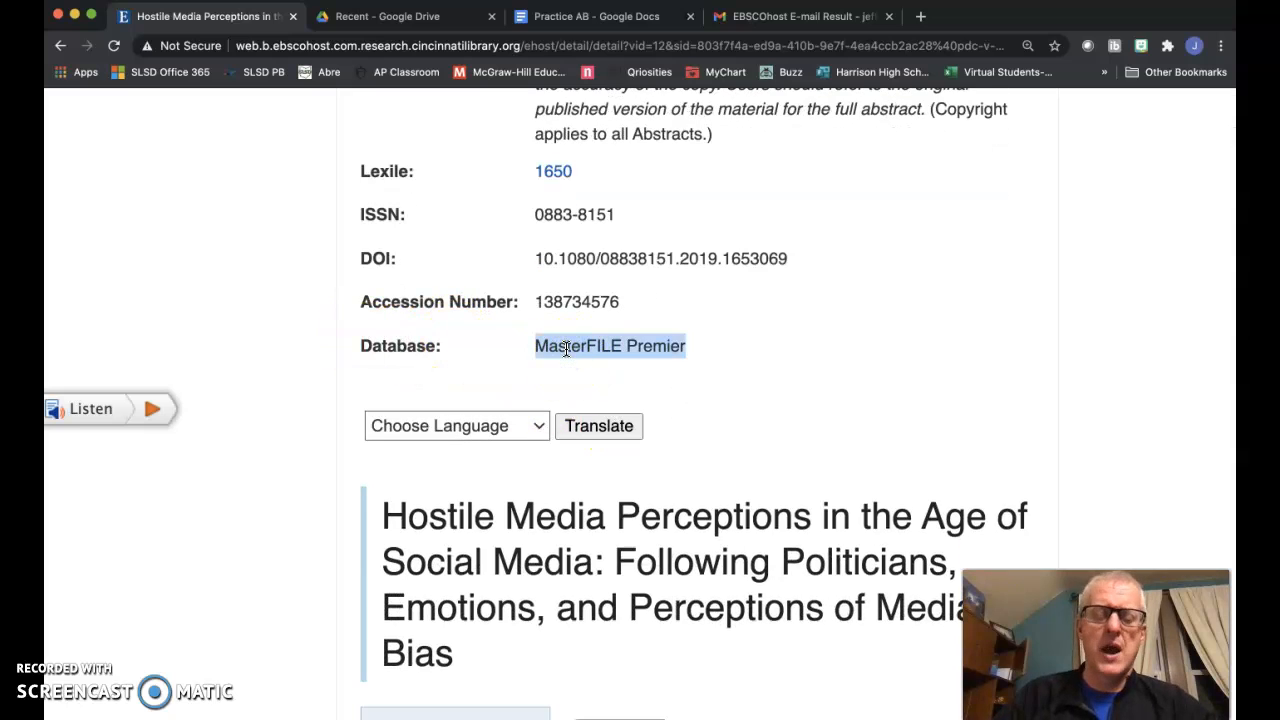
# Back in the Practice AB document, end the new reference with "Retrieved from" and the copied database name "MasterFILE Premier"
pyautogui.click(609, 18)
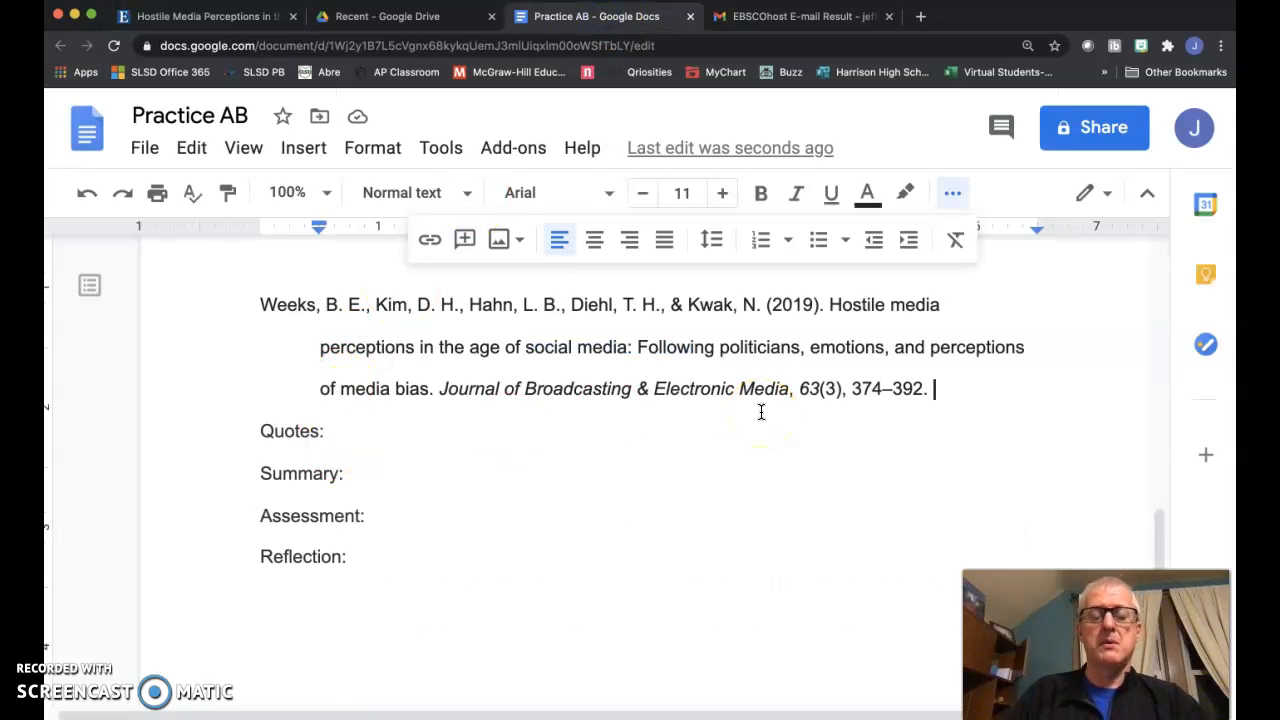
pyautogui.write('Retrieved from')
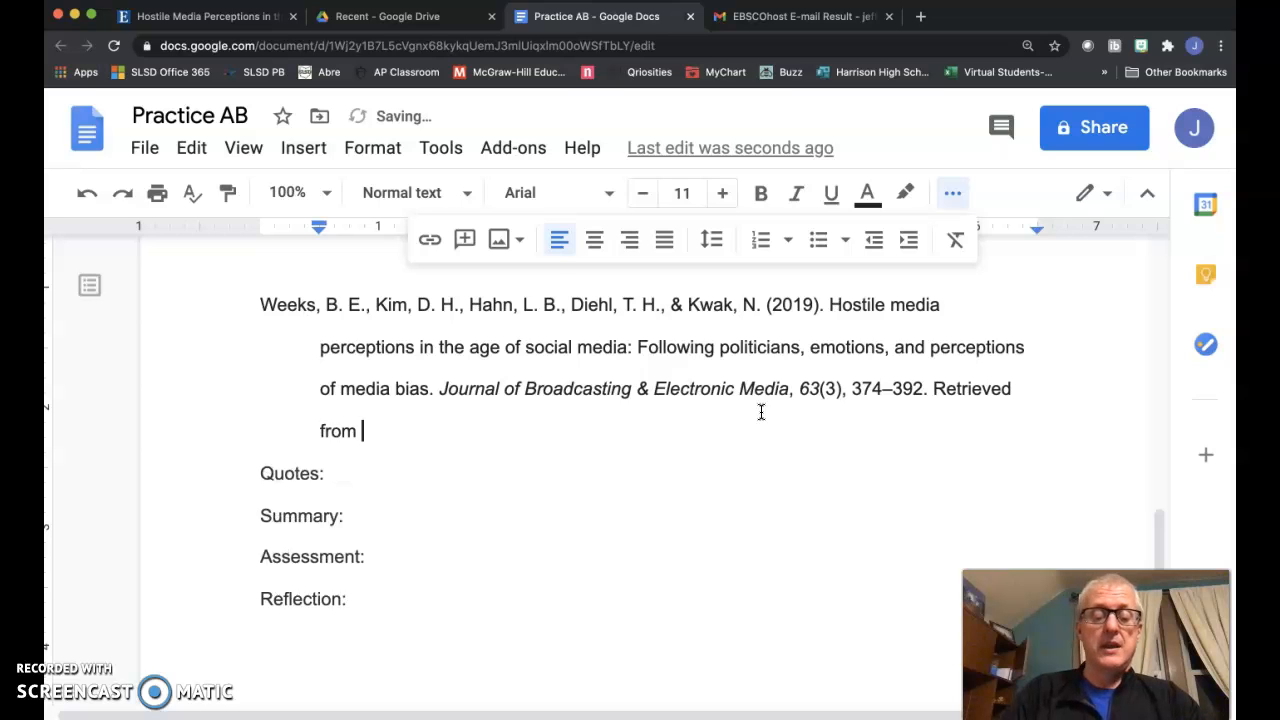
pyautogui.press('super+v')
pyautogui.press('BackSpace')
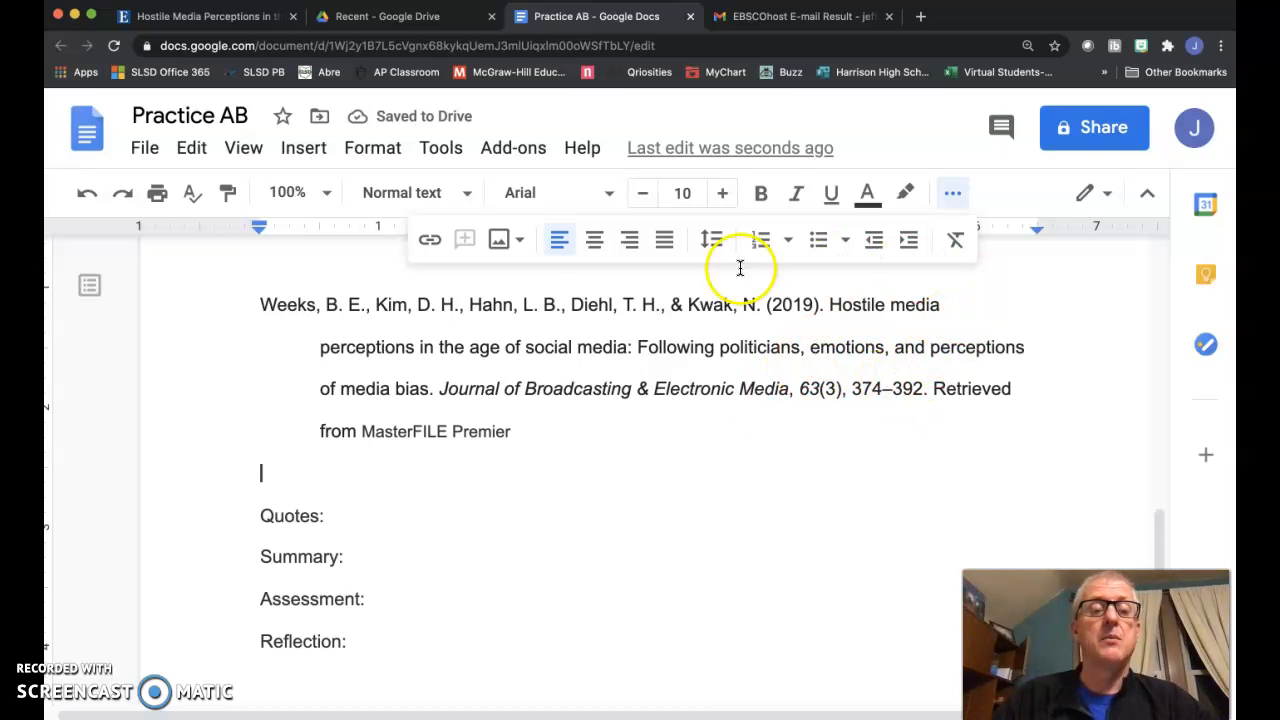
# Increase the font size of "MasterFILE Premier" by one point to match the rest of the reference
pyautogui.click(330, 430)
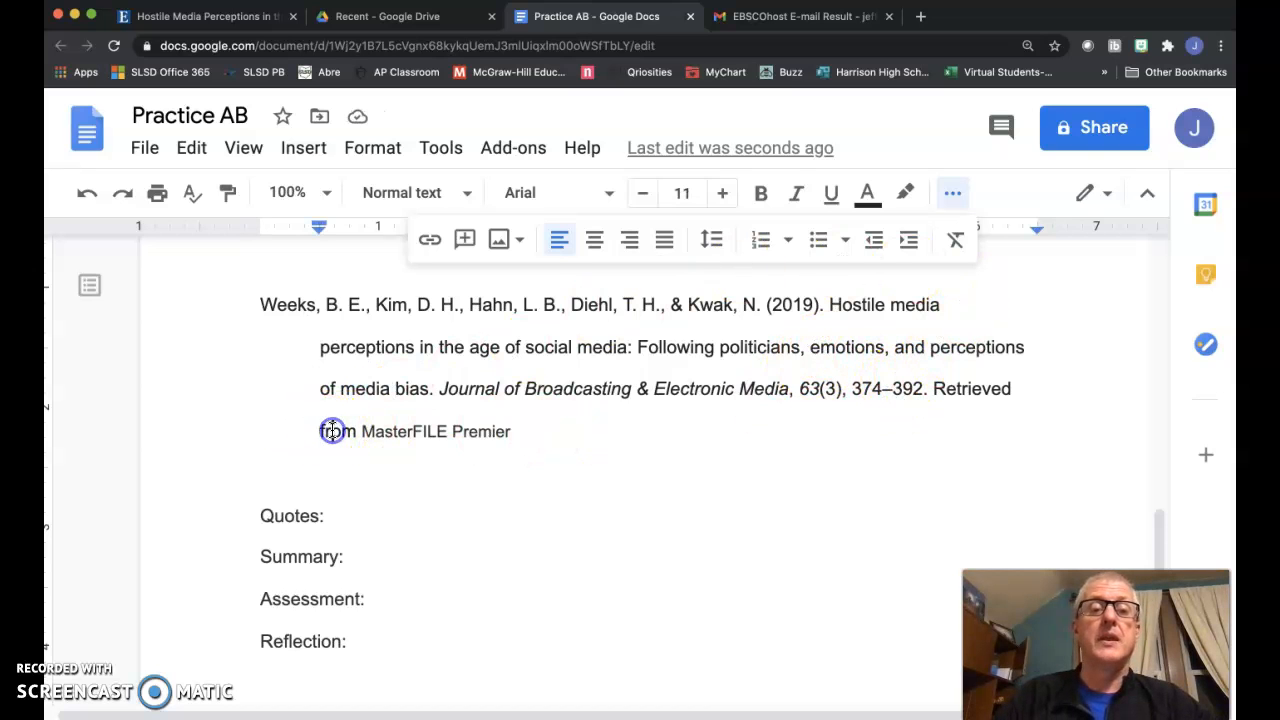
pyautogui.click(455, 431)
pyautogui.click(334, 431)
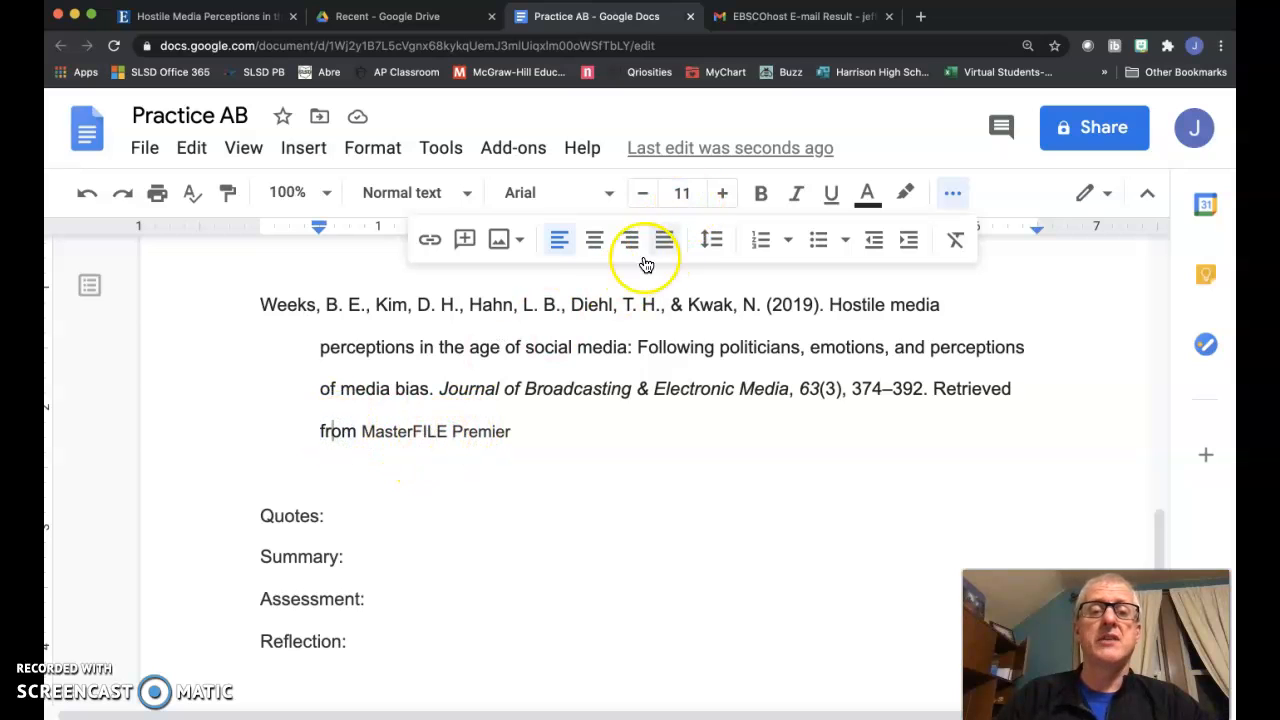
pyautogui.moveTo(512, 433); pyautogui.dragTo(360, 431)
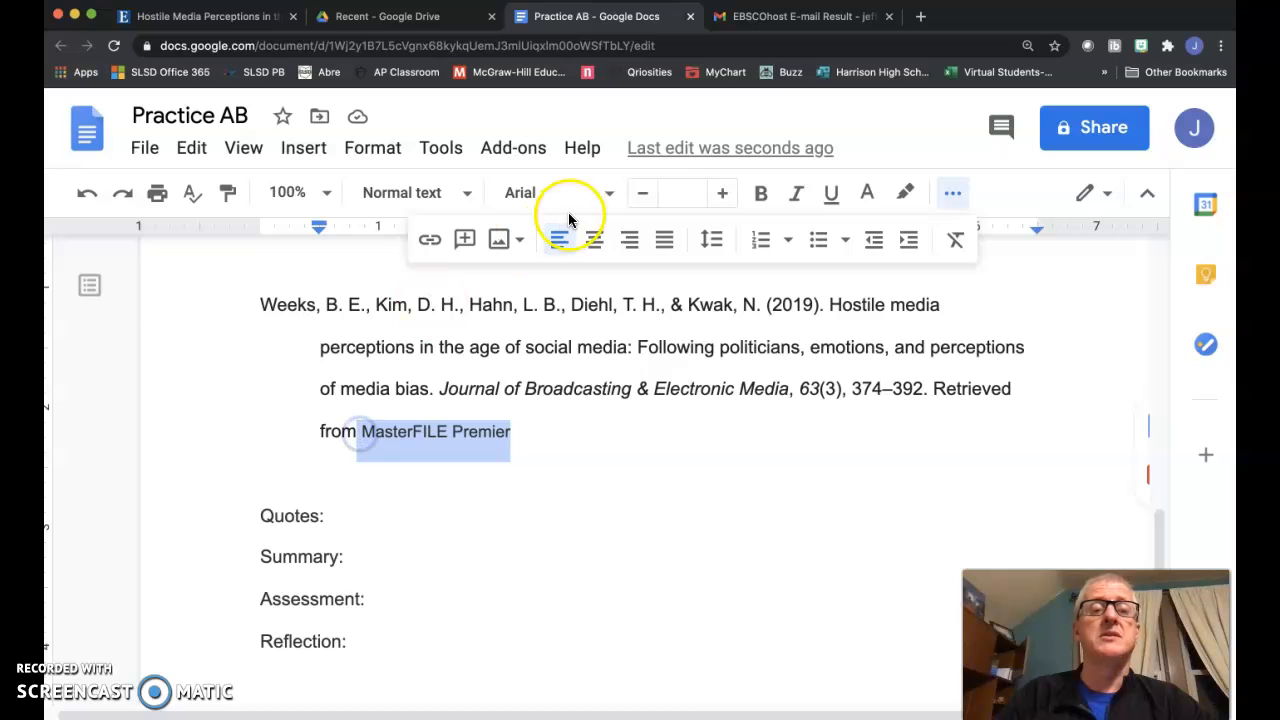
pyautogui.click(719, 196)
# Remove the empty line between the new reference and its "Quotes:" label
pyautogui.click(432, 513)
pyautogui.click(357, 498)
pyautogui.press('Delete')
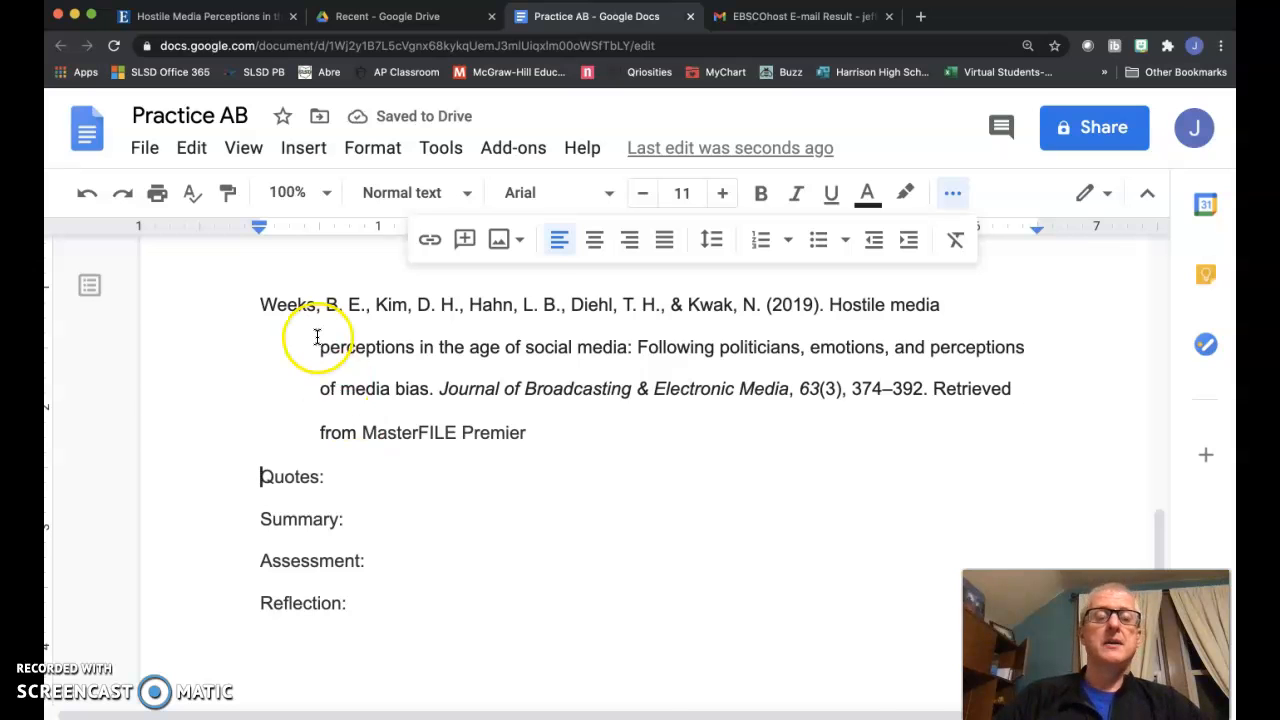
# Review the bibliography entries and check the alphabetical order of their first authors' surnames, including the new reference
pyautogui.scroll(-5, 320, 335)
pyautogui.scroll(2, 320, 336)
pyautogui.scroll(3, 317, 338)
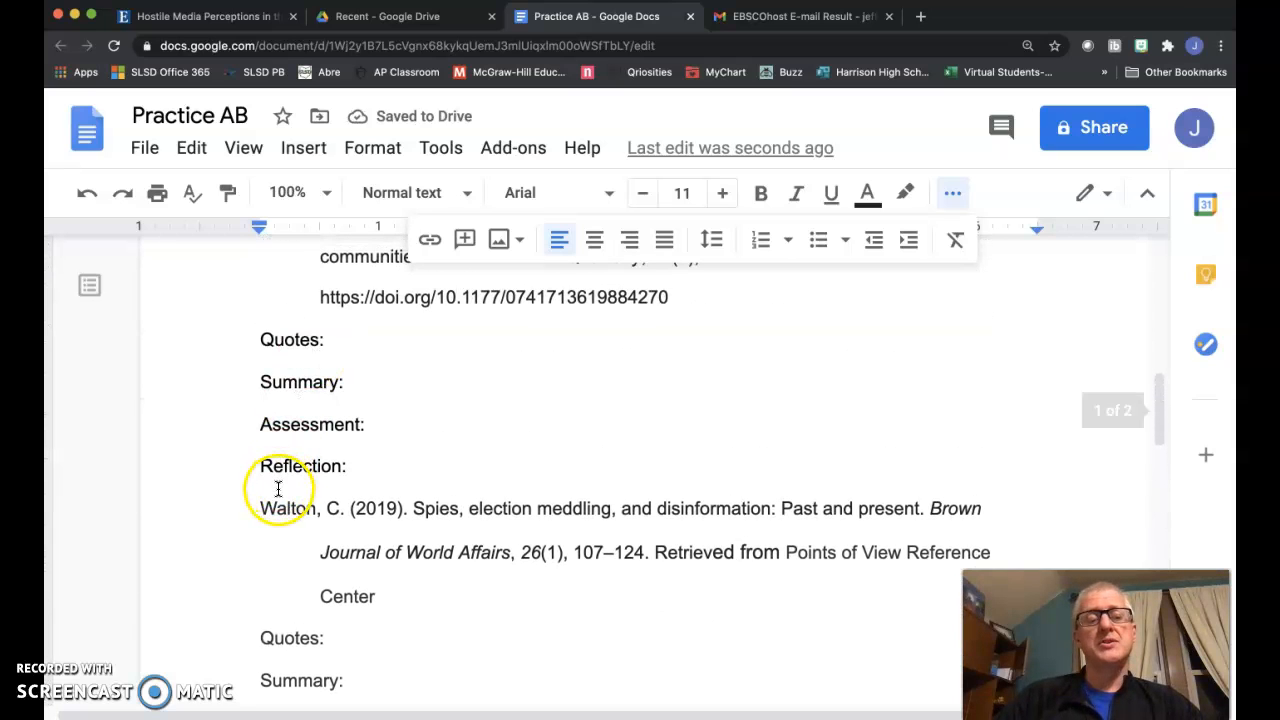
pyautogui.click(274, 512)
pyautogui.scroll(4, 276, 512)
pyautogui.scroll(-12, 280, 511)
pyautogui.scroll(2, 283, 510)
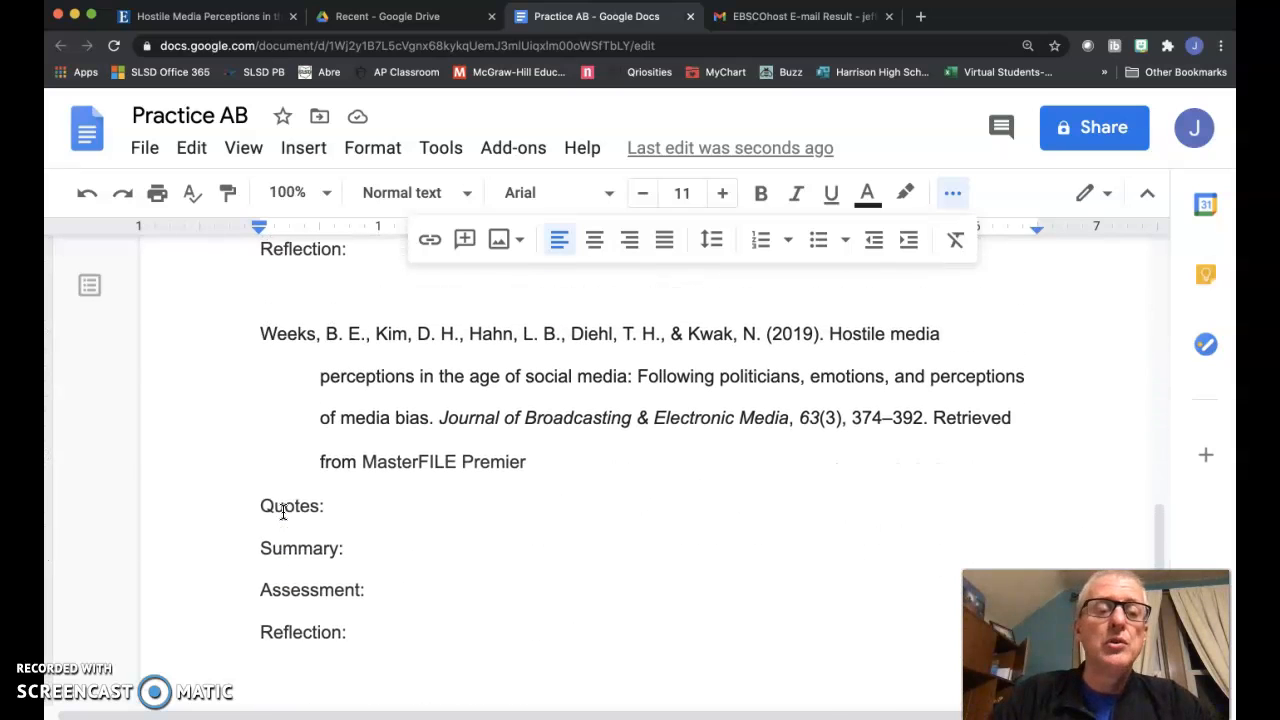
pyautogui.click(258, 340)
pyautogui.moveTo(258, 340); pyautogui.dragTo(299, 340)
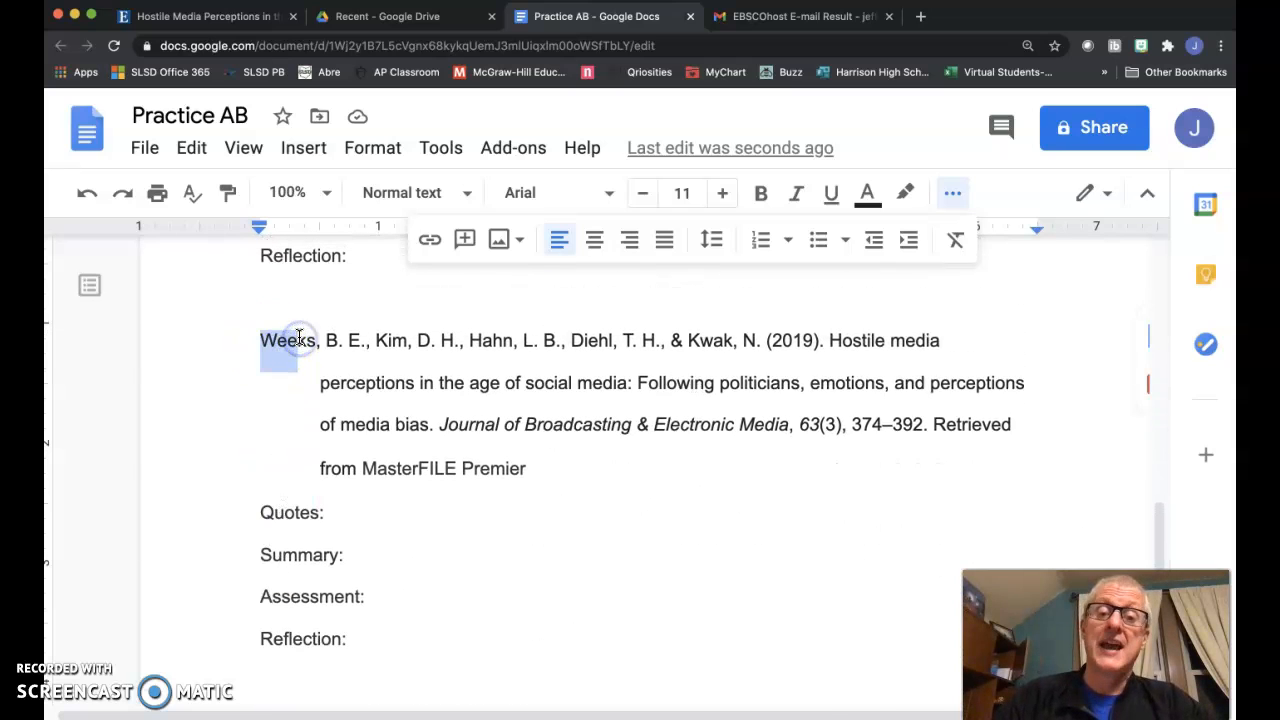
pyautogui.click(281, 339)
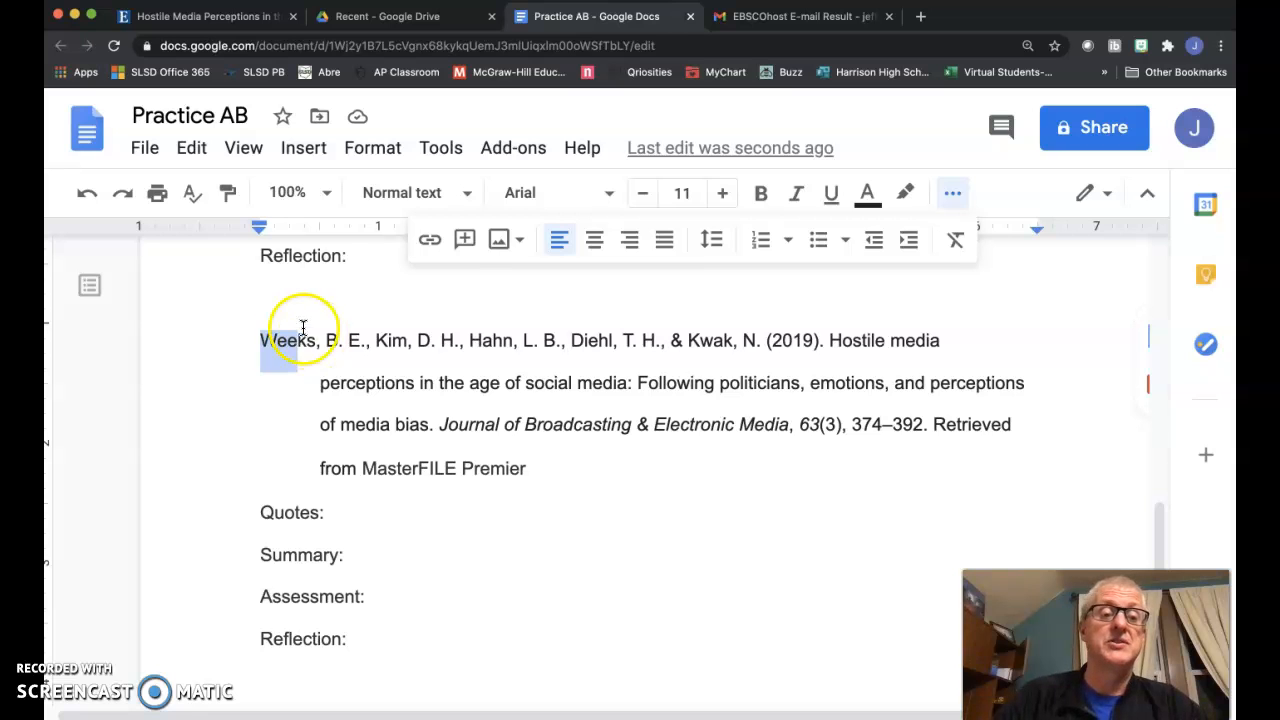
# Compare the first author's surname in the preceding 2019 entry with the new reference's surname to check their alphabetical order
pyautogui.scroll(6, 281, 339)
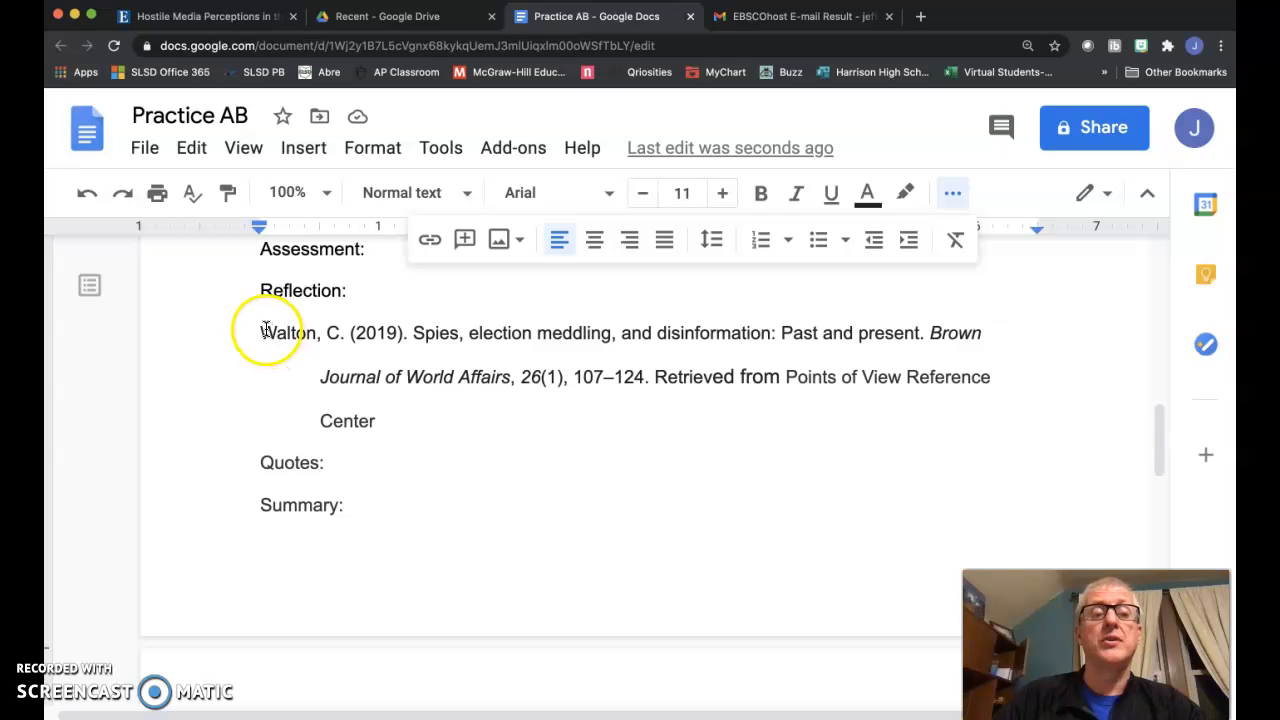
pyautogui.scroll(-5, 297, 431)
pyautogui.scroll(-7, 346, 586)
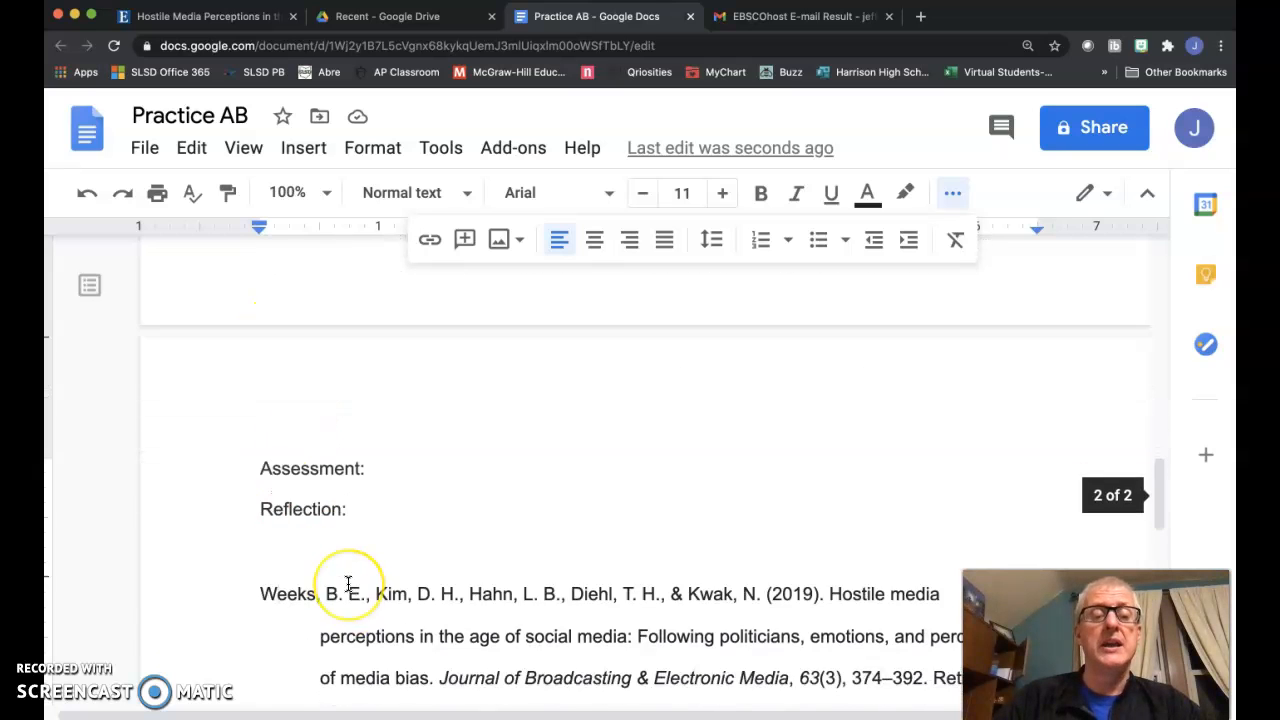
pyautogui.scroll(-1, 348, 584)
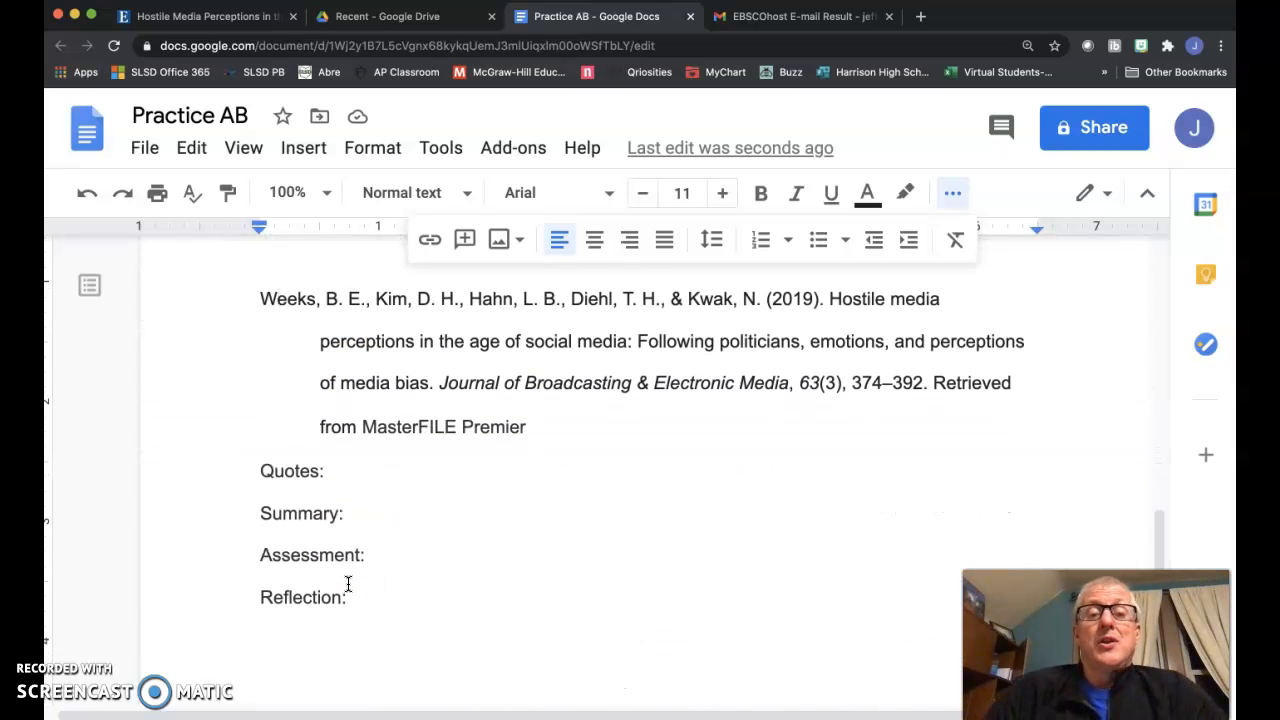
# Go through the Quotes, Summary and Assessment labels under the new reference, placing the cursor at each one
pyautogui.click(436, 474)
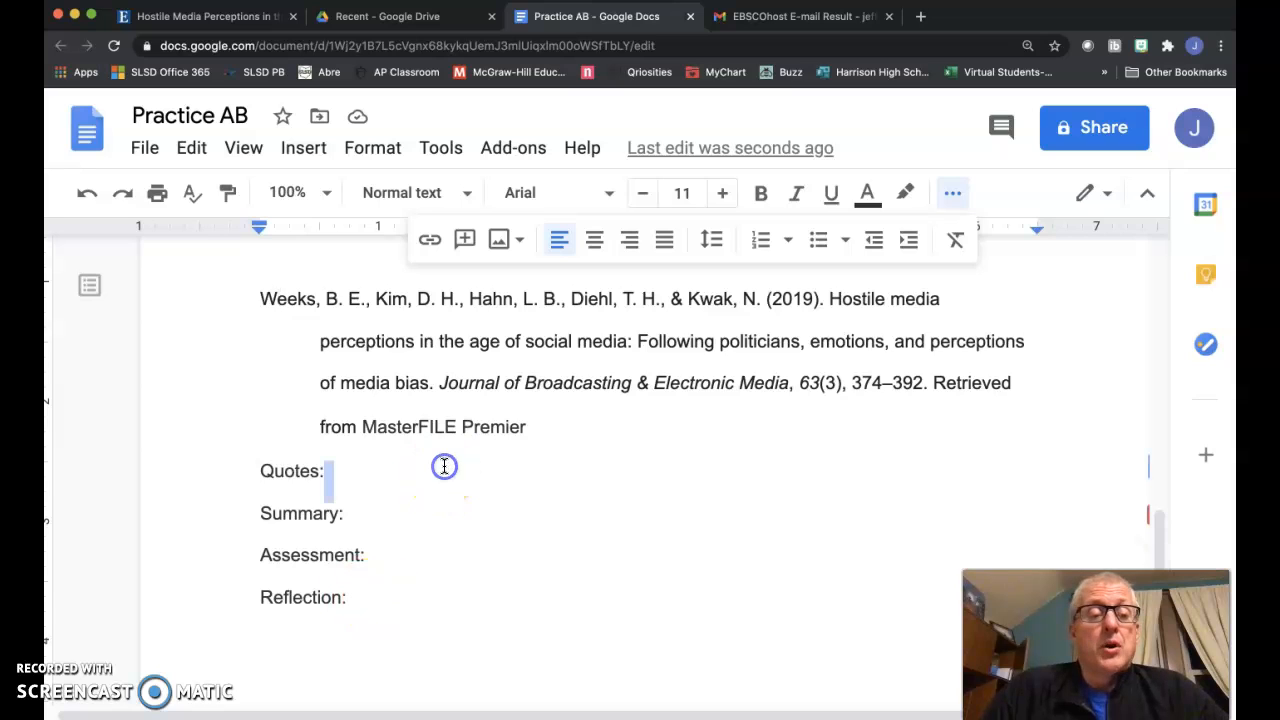
pyautogui.click(429, 511)
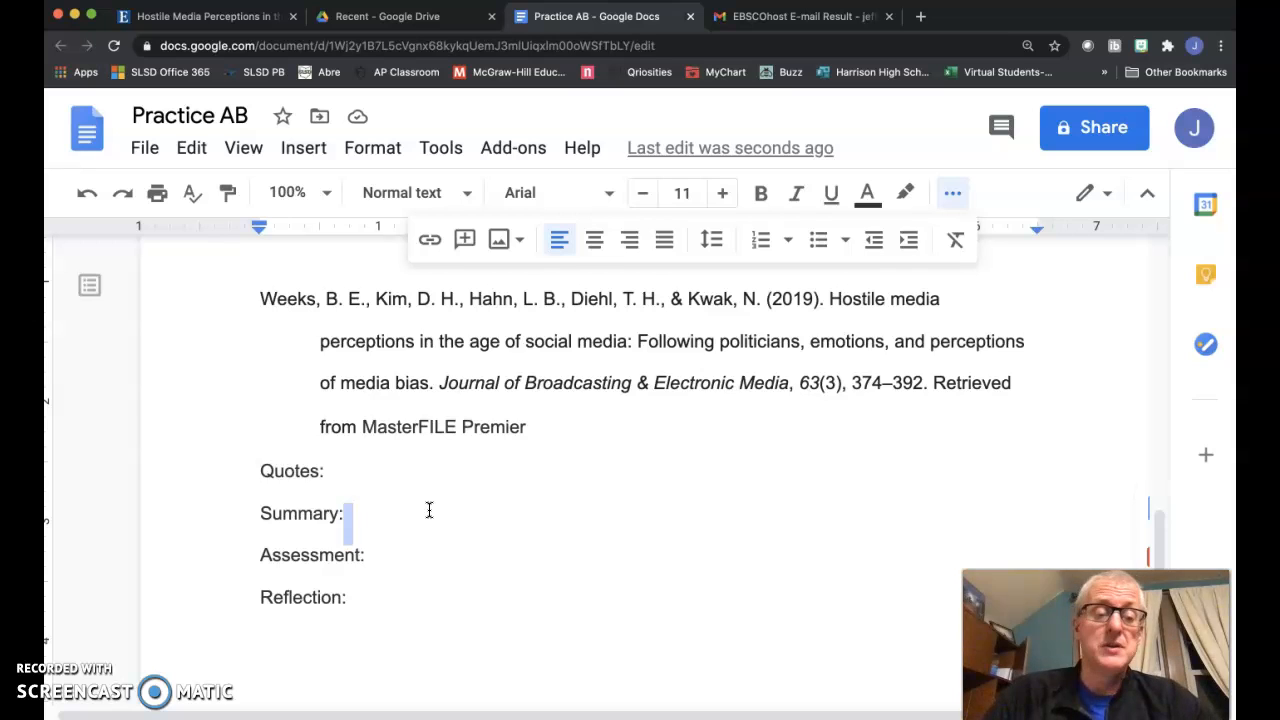
pyautogui.scroll(-1, 429, 511)
pyautogui.click(430, 515)
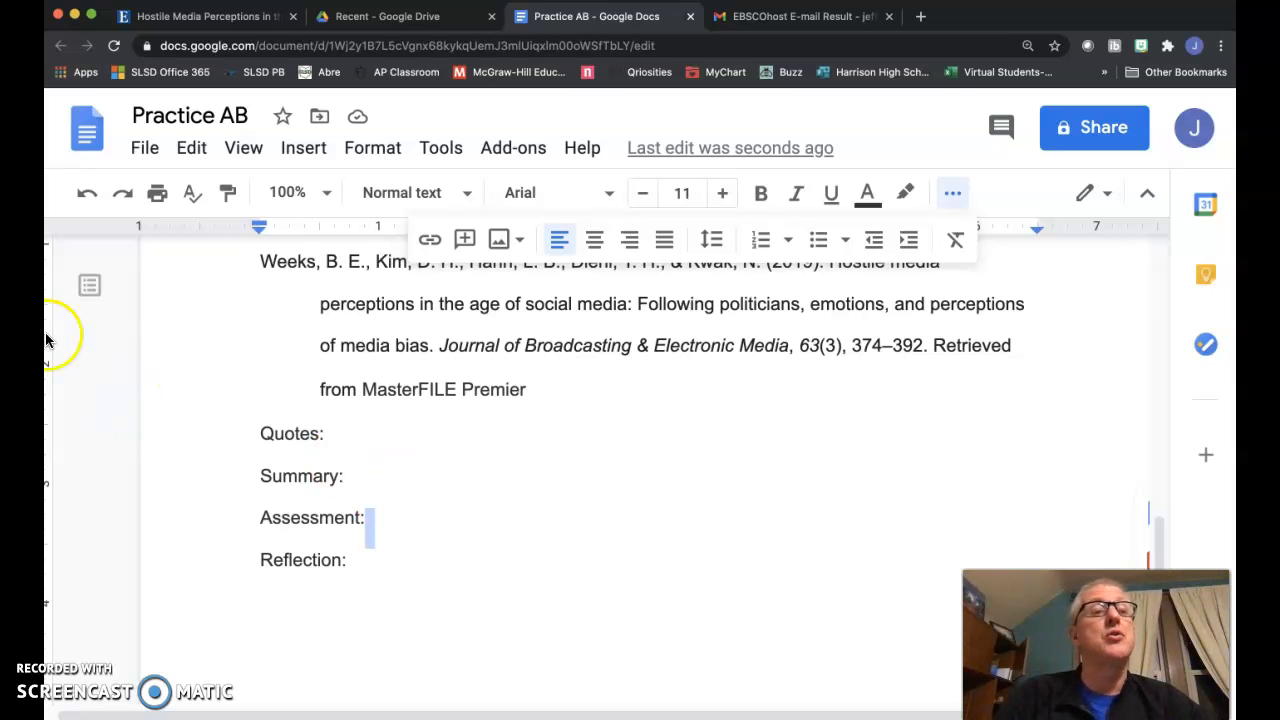
# Switch to EBSCOhost, examine the author biographies on the first page of the article's PDF full text, and return to the Practice AB document
pyautogui.click(165, 16)
pyautogui.scroll(10, 240, 300)
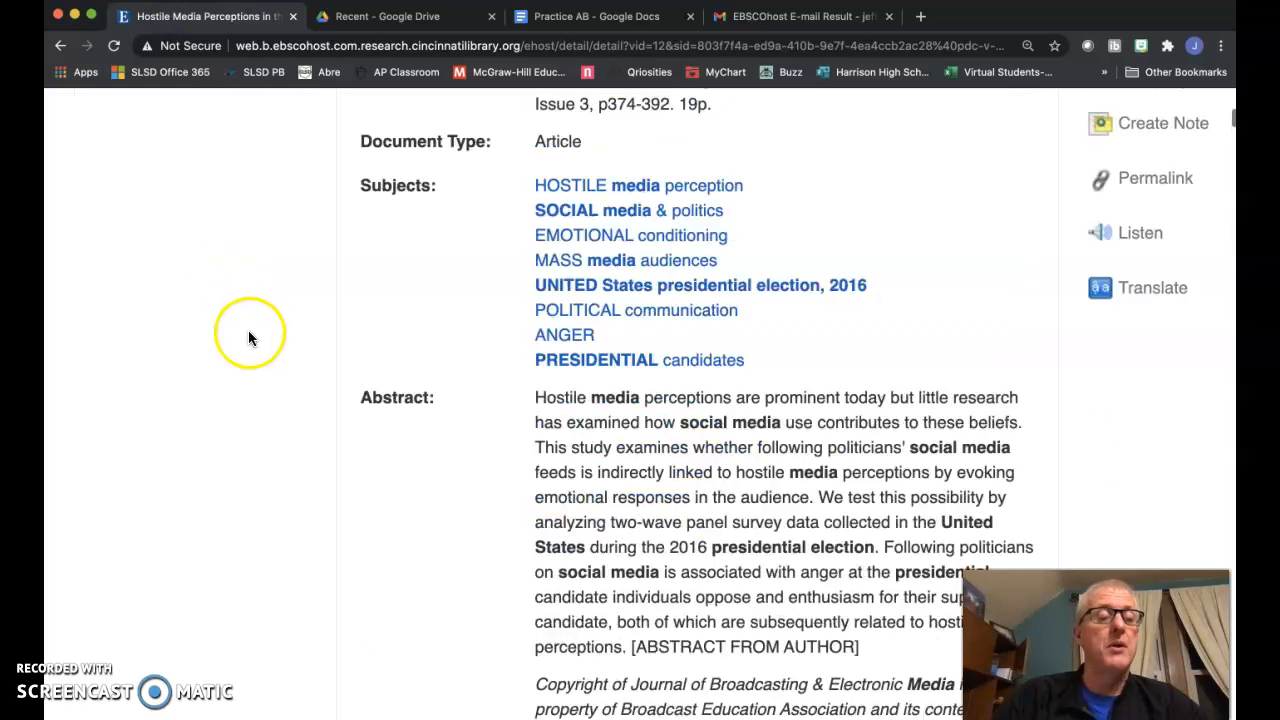
pyautogui.click(172, 290)
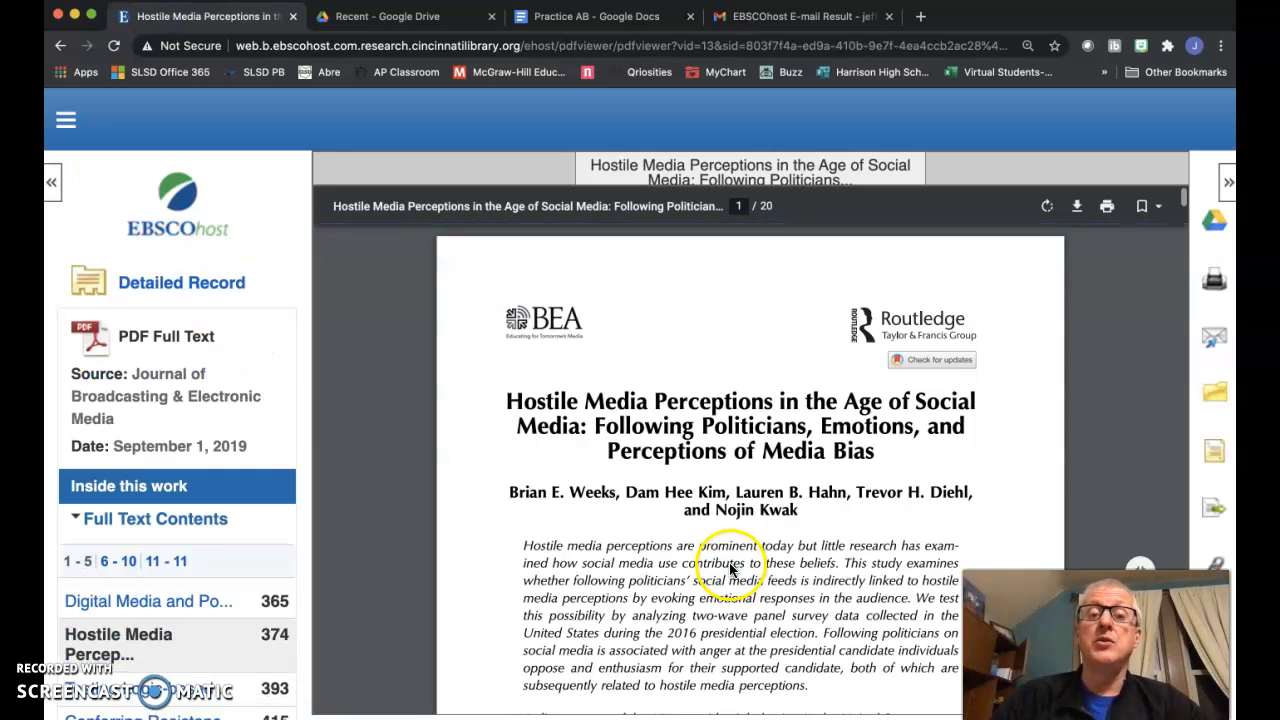
pyautogui.scroll(-3, 600, 575)
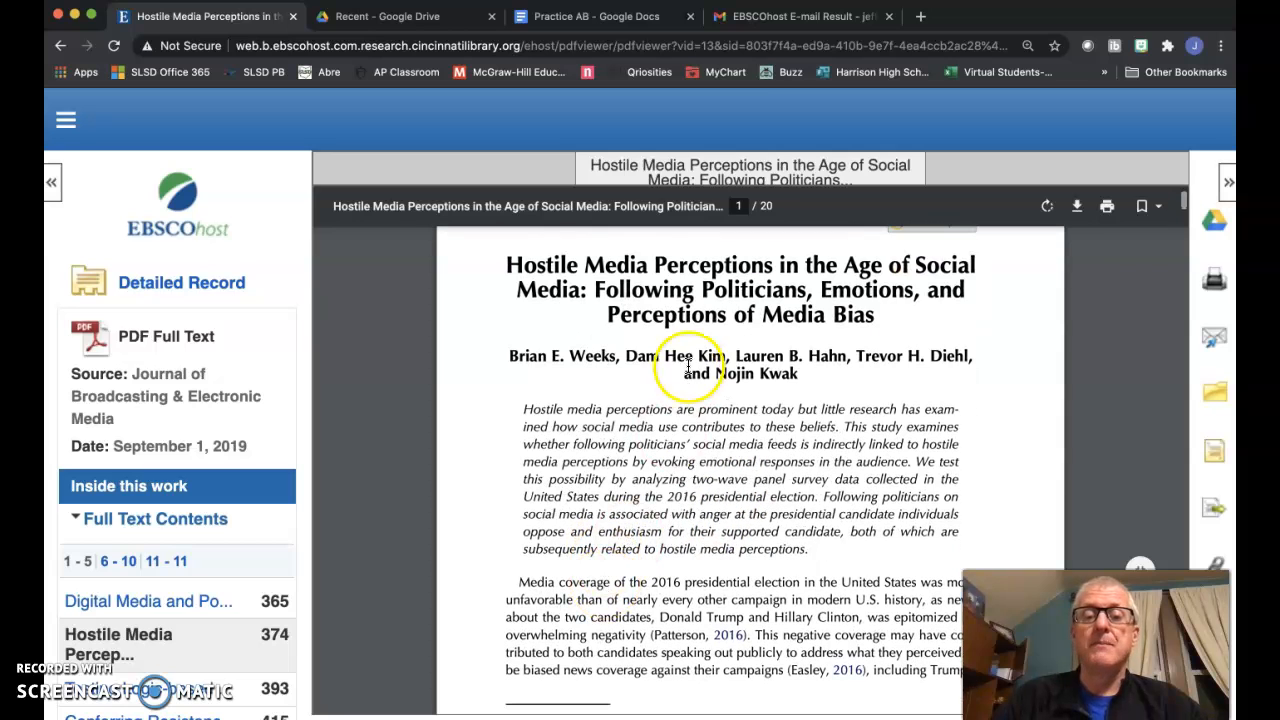
pyautogui.scroll(-1, 720, 375)
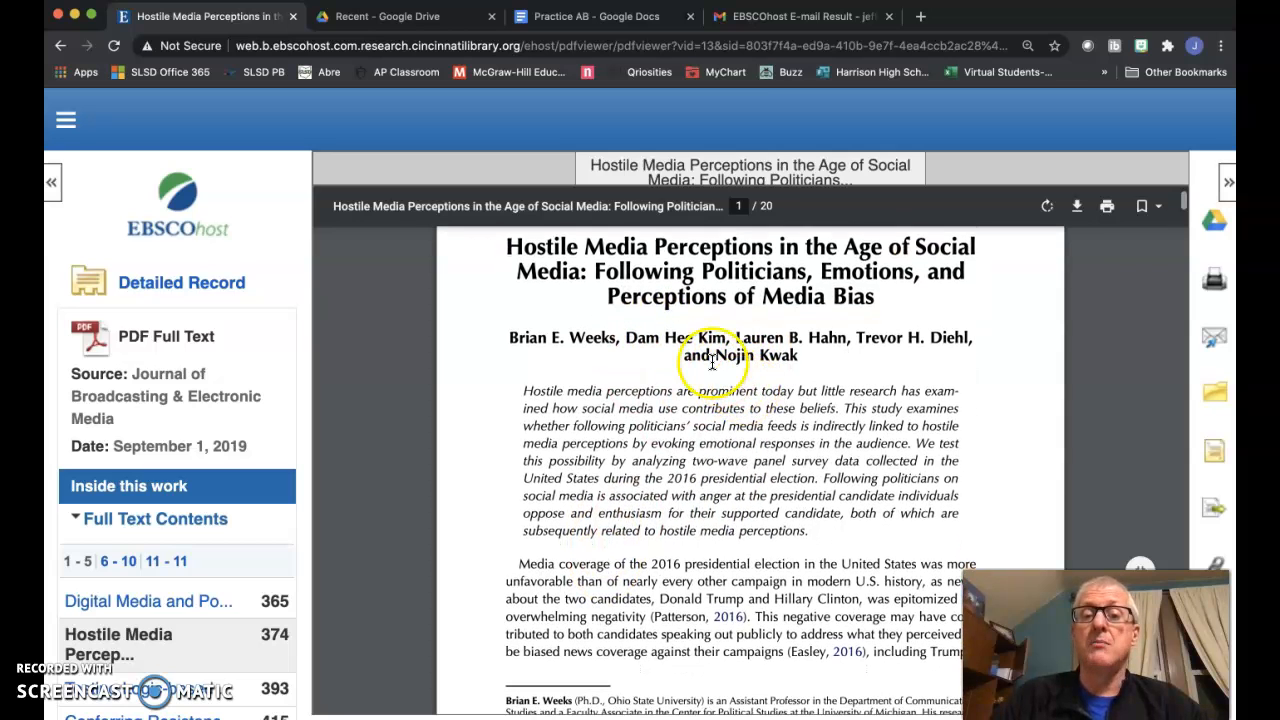
pyautogui.scroll(-5, 718, 380)
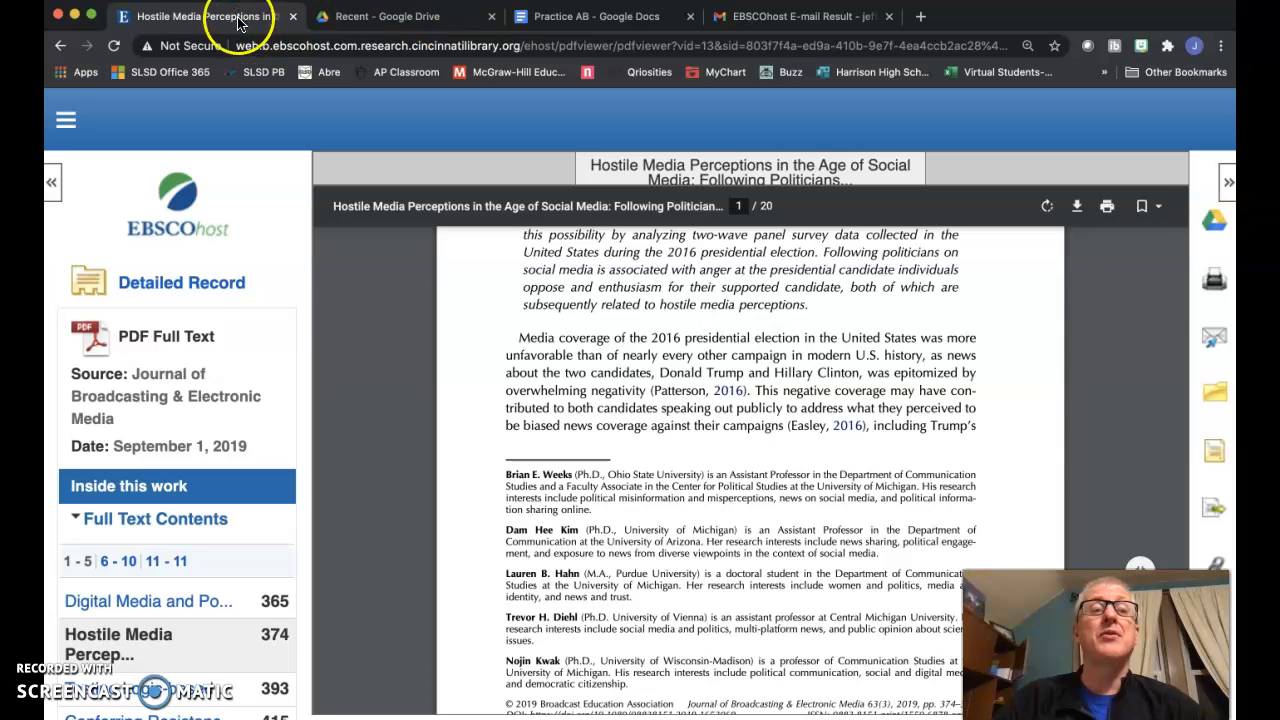
pyautogui.click(641, 16)
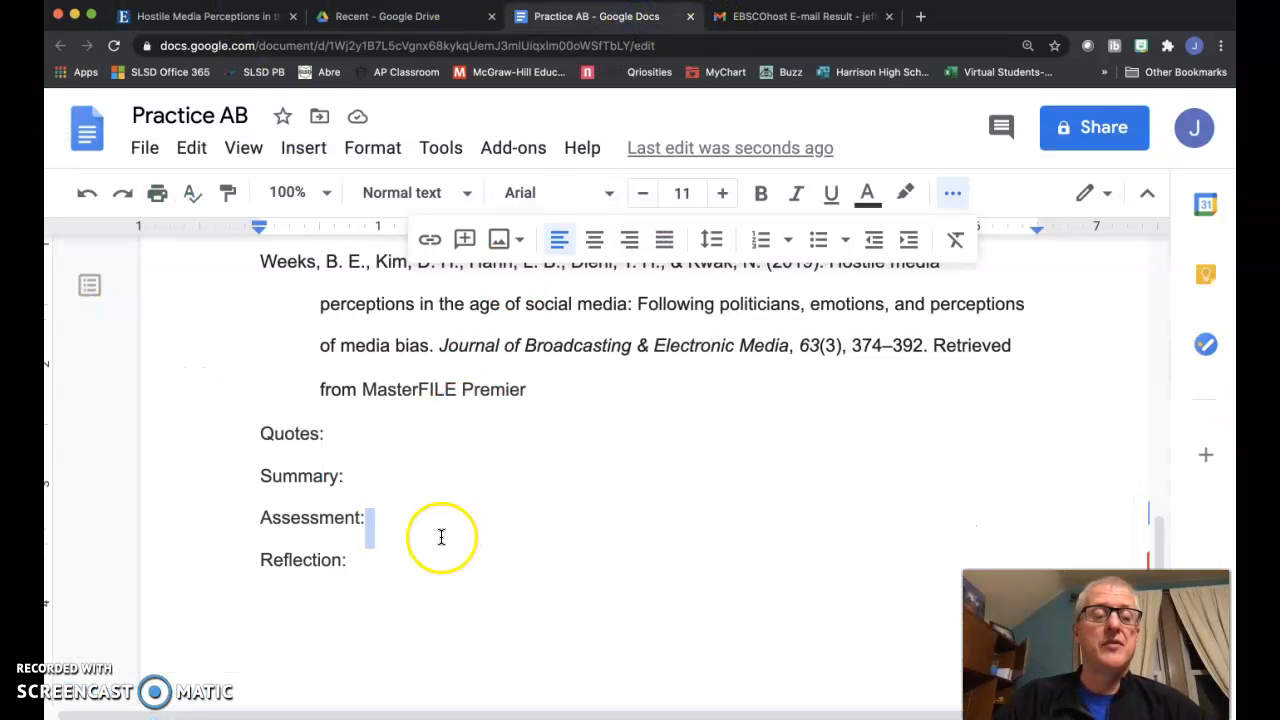